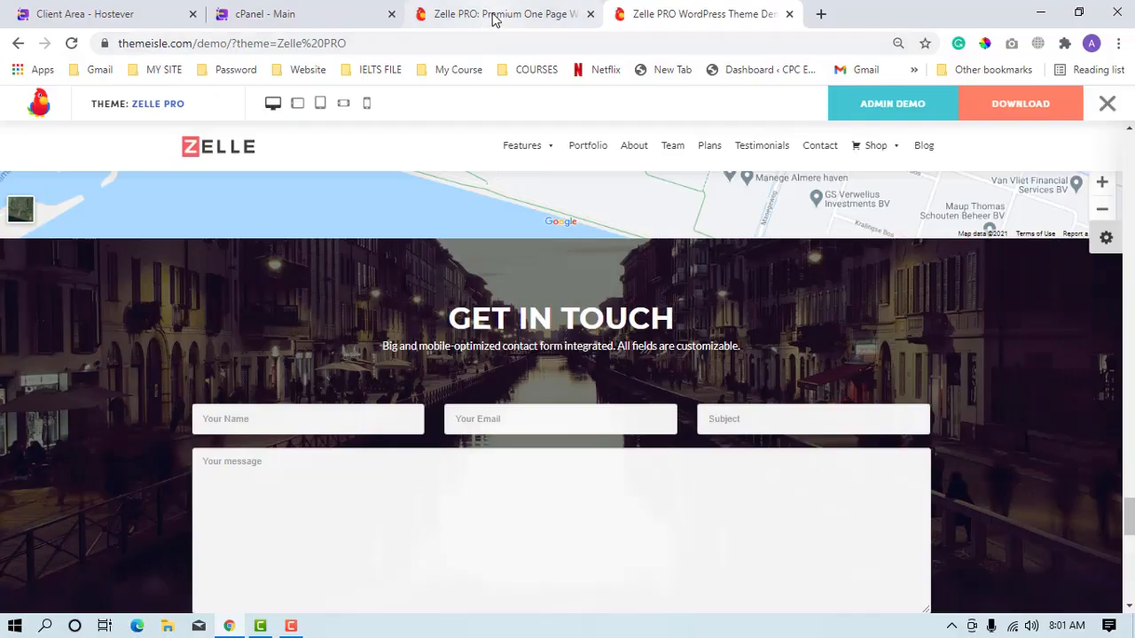
# Close the Zelle PRO product and demo tabs and start a new browser tab
pyautogui.click(590, 15)
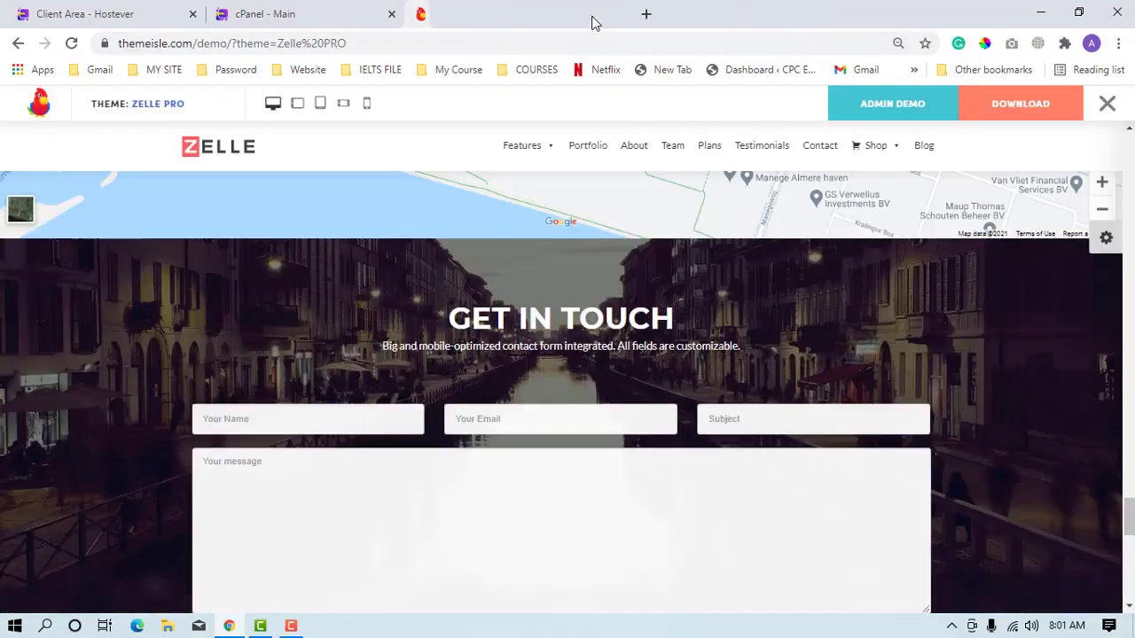
pyautogui.click(591, 15)
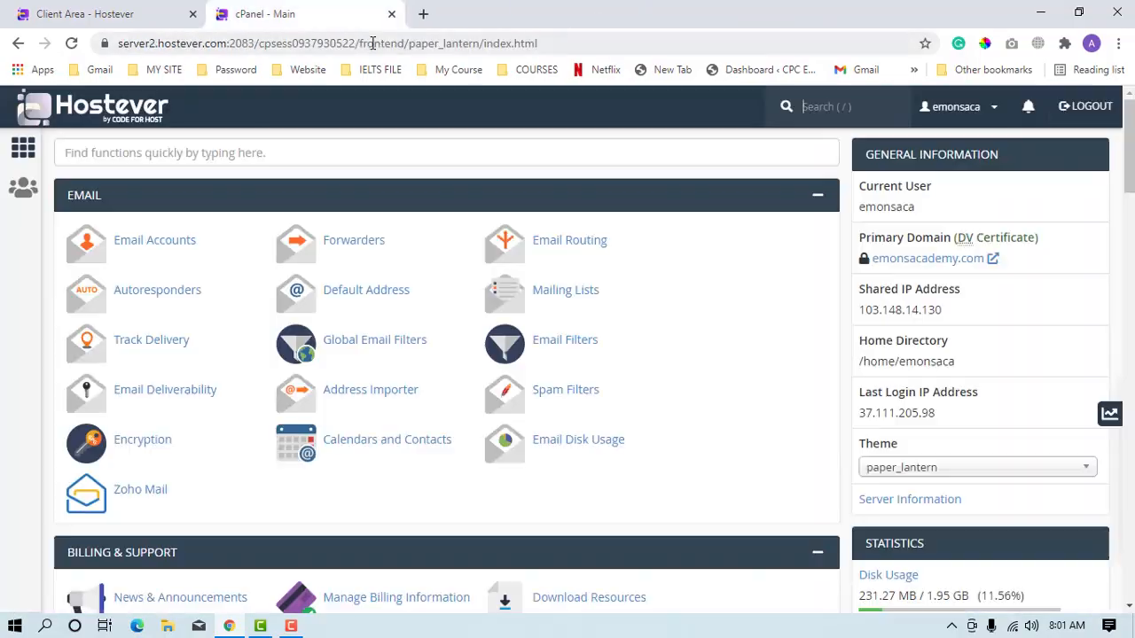
pyautogui.click(424, 15)
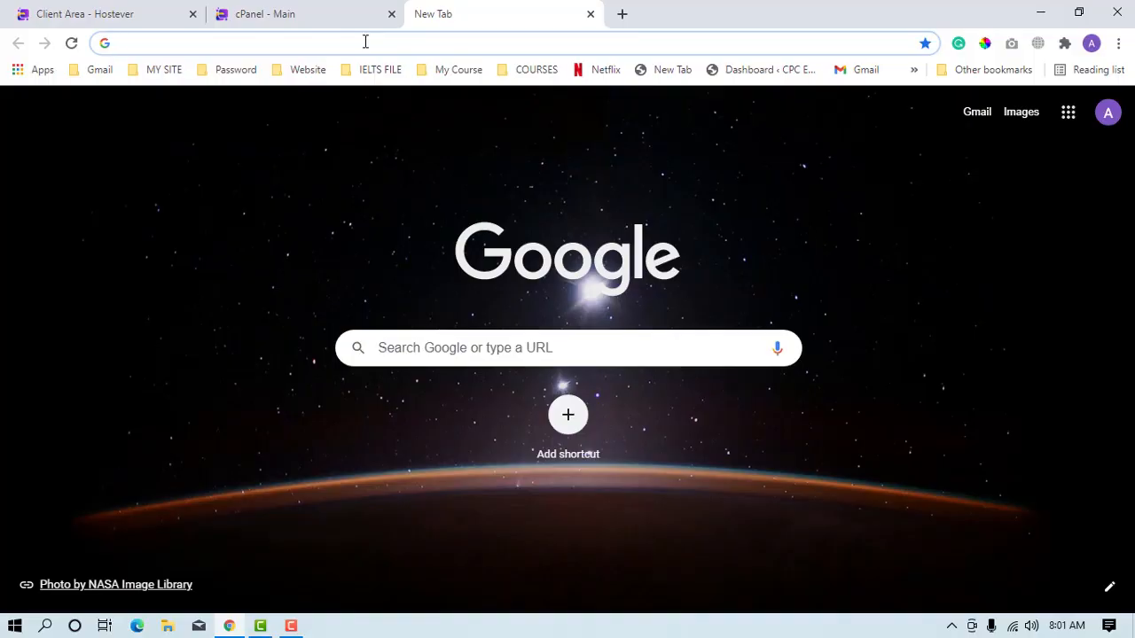
# Search 'zelle lite' and open the ThemeIsle Zelle Lite Documentation article
pyautogui.write('zelle')
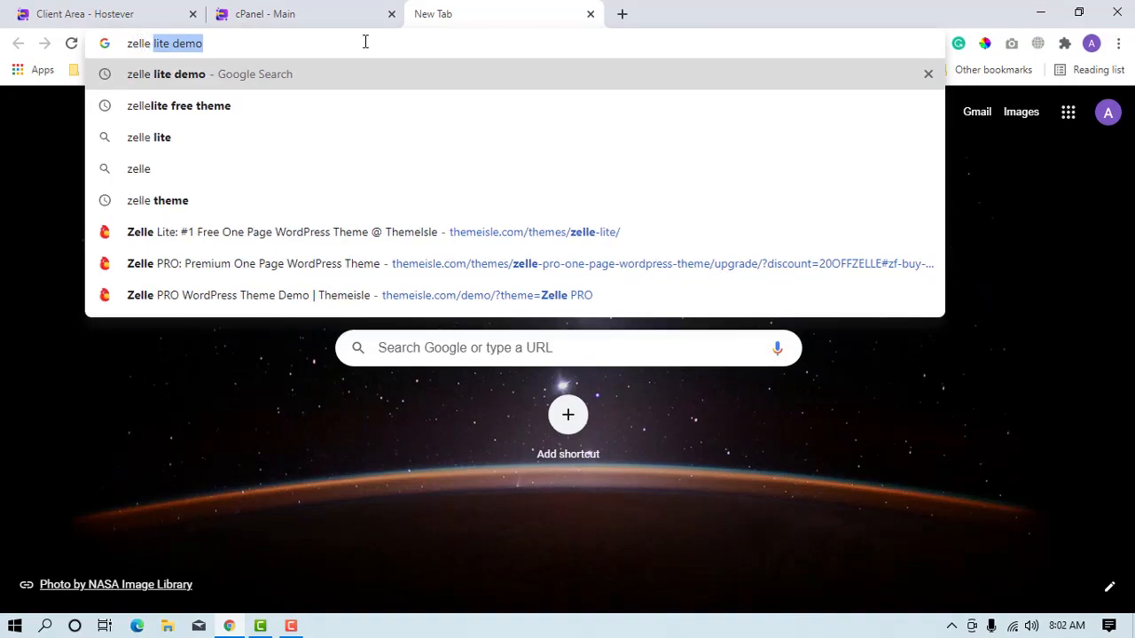
pyautogui.write(' lite')
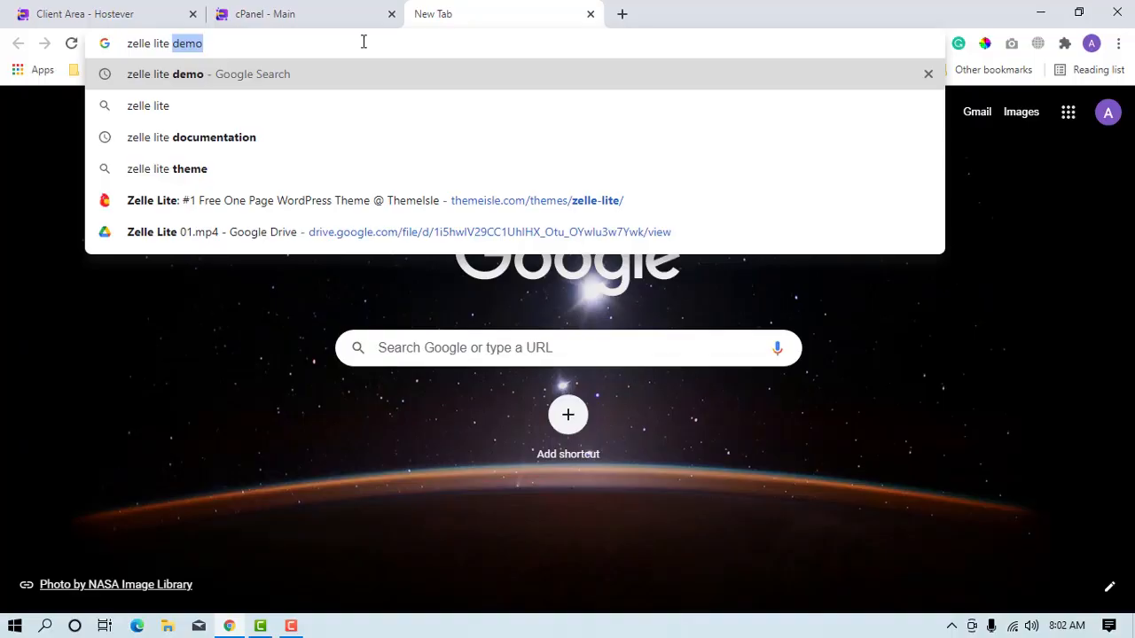
pyautogui.click(346, 134)
pyautogui.click(305, 257)
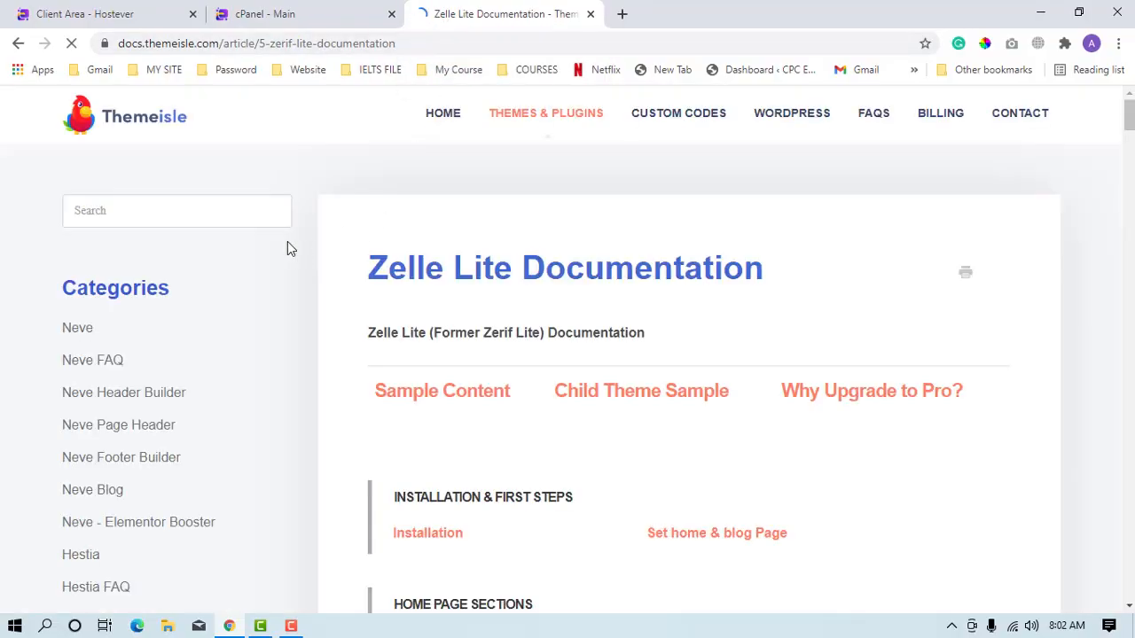
# Read down through the Zelle Lite installation and home page documentation sections
pyautogui.scroll(-1, 293, 462)
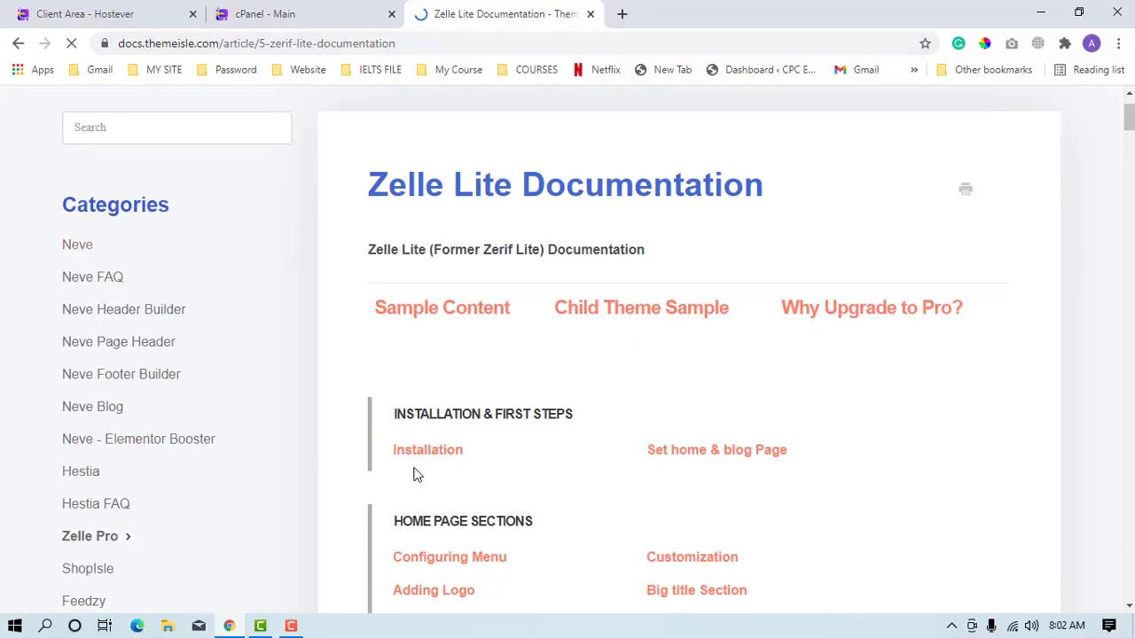
pyautogui.scroll(-1, 266, 470)
pyautogui.scroll(-2, 584, 460)
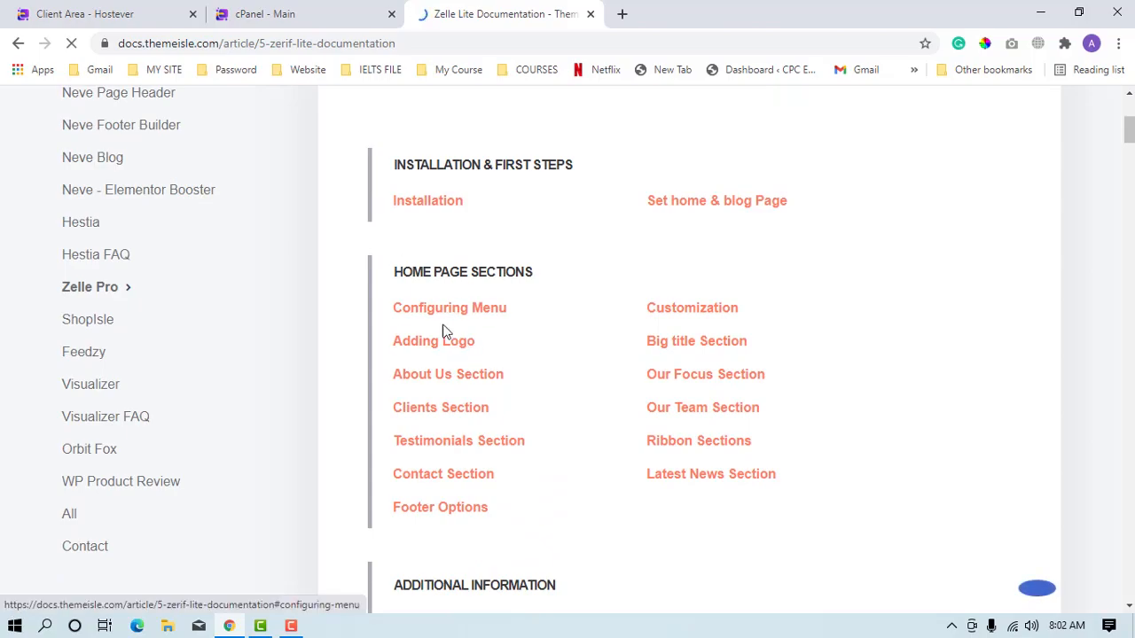
pyautogui.scroll(-1, 456, 539)
pyautogui.scroll(-7, 461, 355)
pyautogui.scroll(-14, 459, 372)
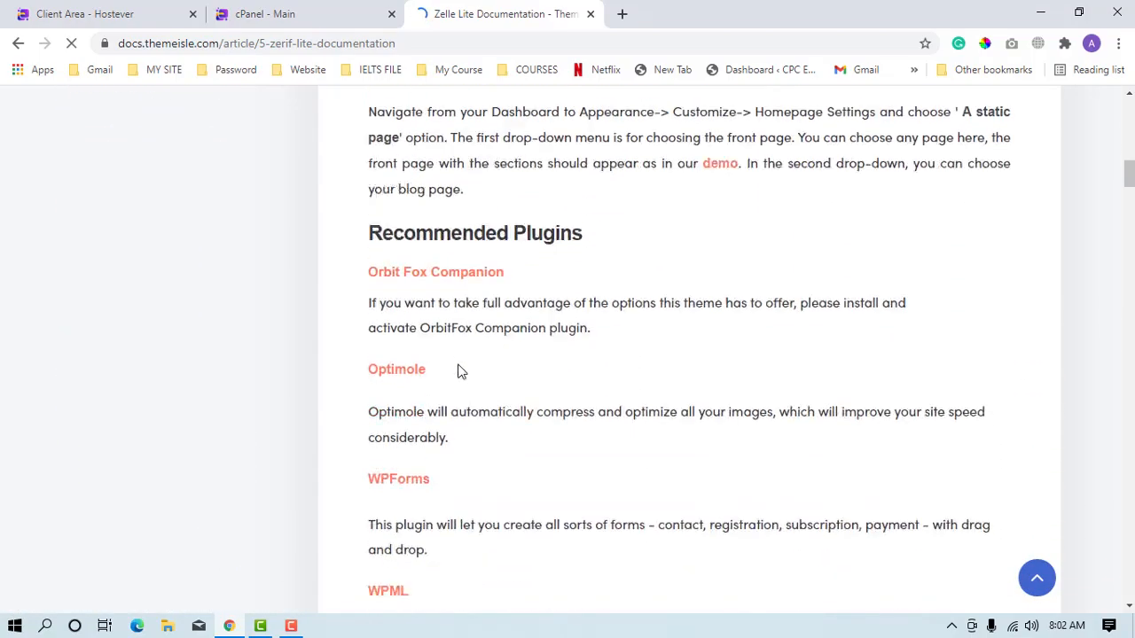
pyautogui.scroll(-3, 490, 324)
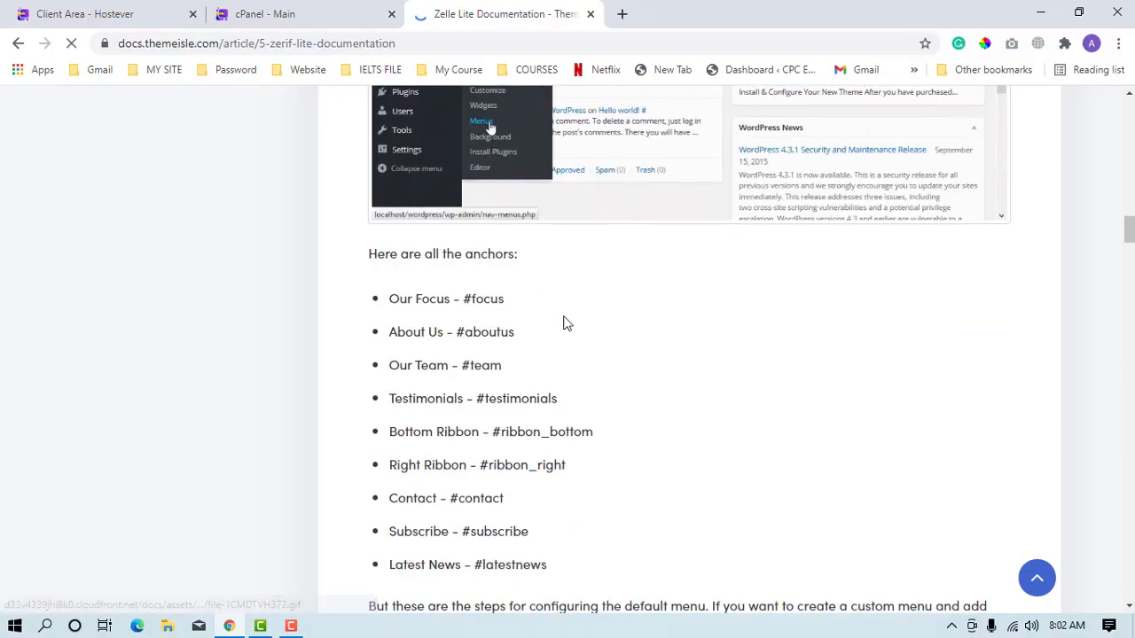
pyautogui.scroll(4, 471, 296)
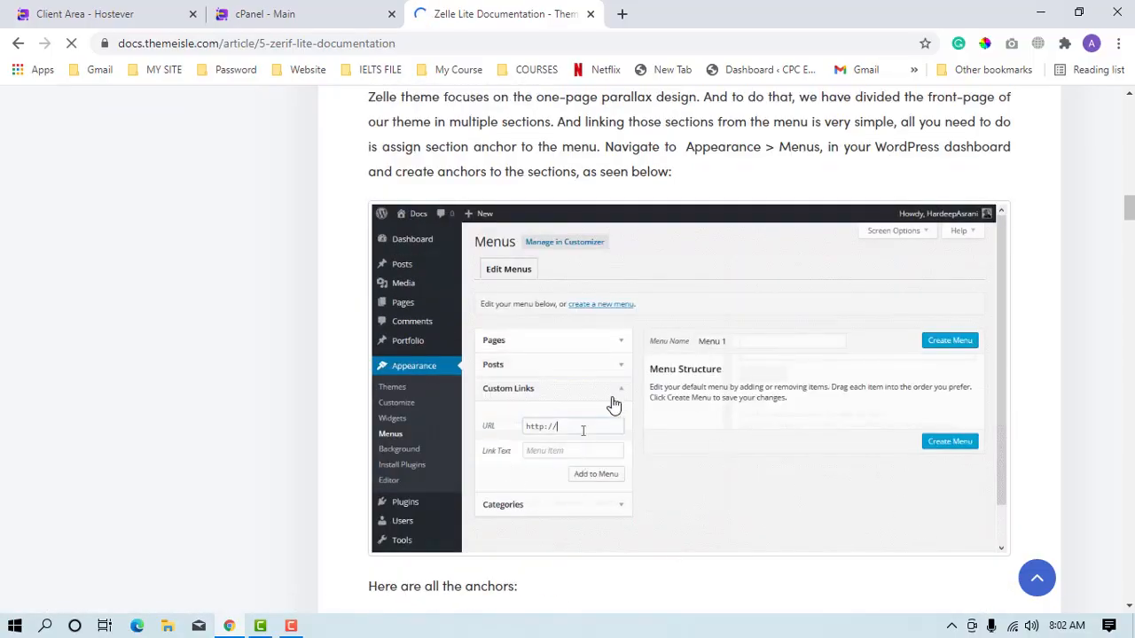
pyautogui.scroll(-3, 396, 492)
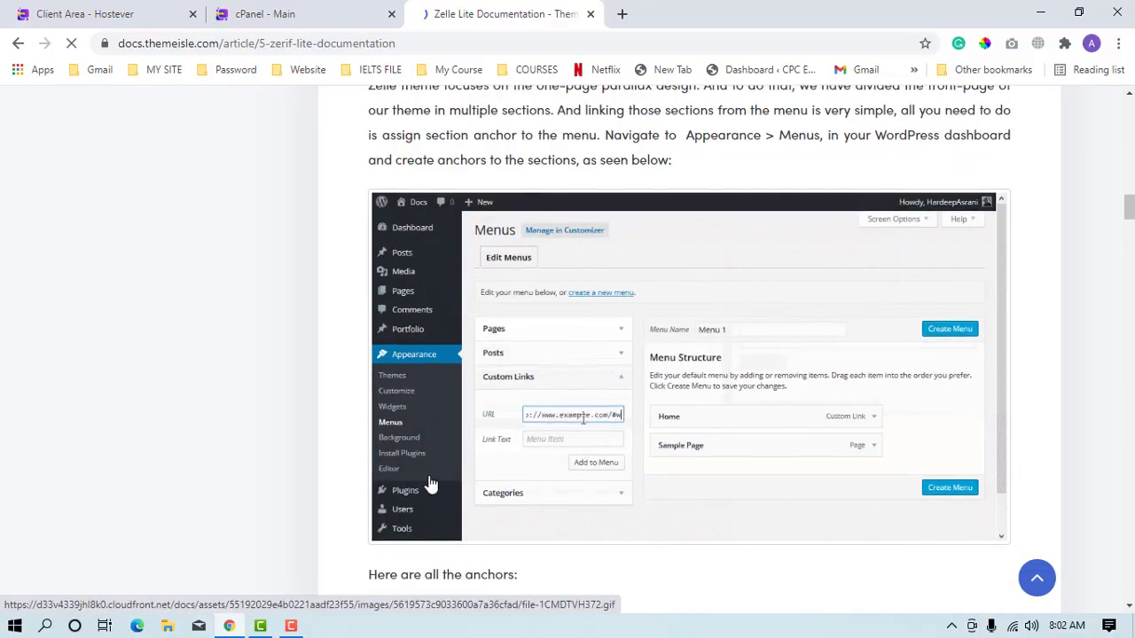
pyautogui.scroll(-2, 496, 363)
pyautogui.scroll(-7, 653, 354)
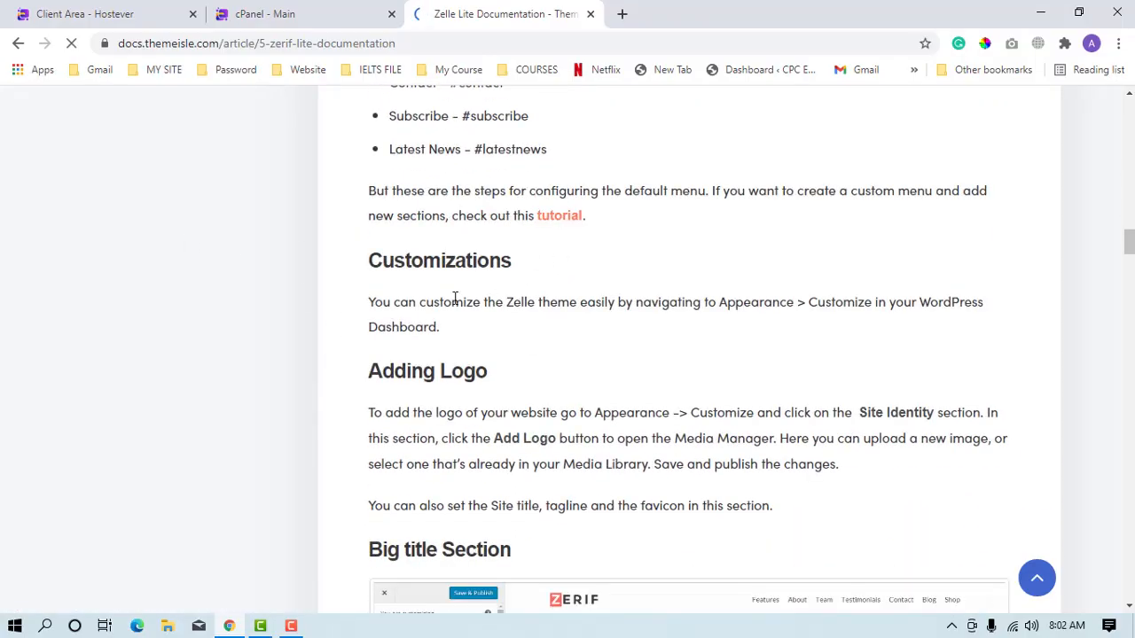
pyautogui.scroll(7, 550, 221)
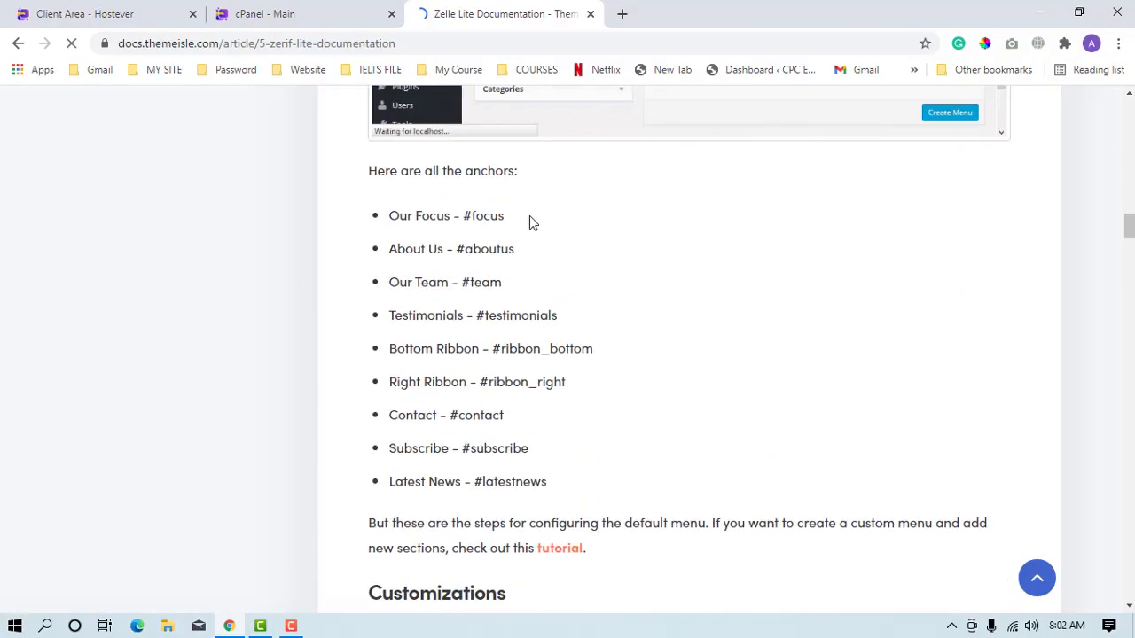
# Review the anchors list section, then close the Zelle Lite Documentation tab
pyautogui.moveTo(370, 169); pyautogui.dragTo(529, 176)
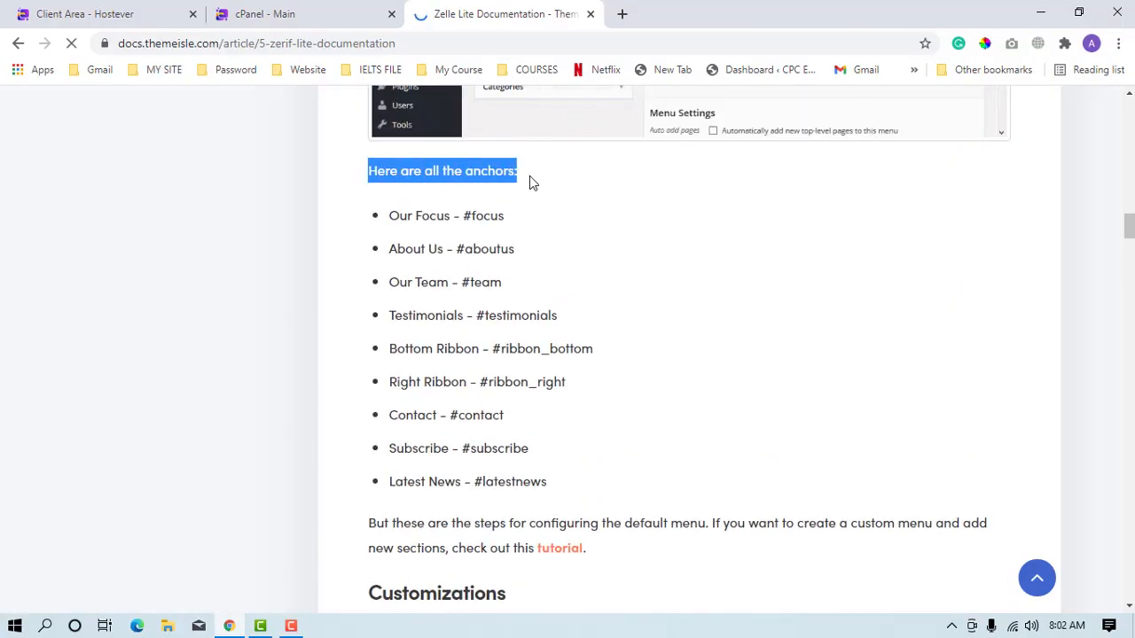
pyautogui.scroll(2, 506, 216)
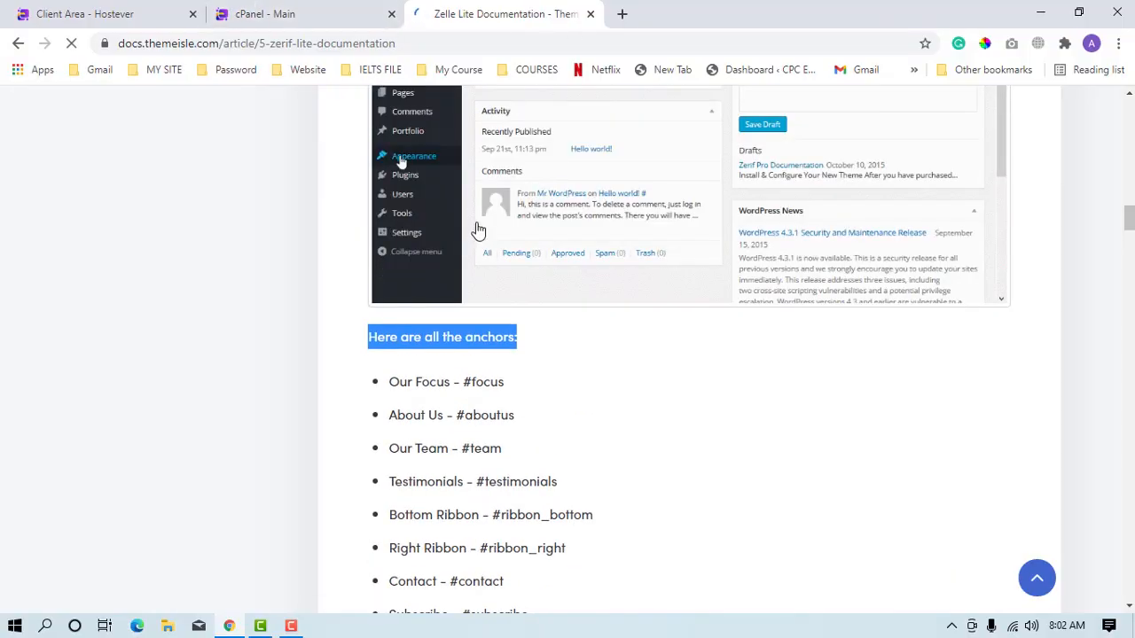
pyautogui.scroll(2, 525, 257)
pyautogui.scroll(-4, 525, 257)
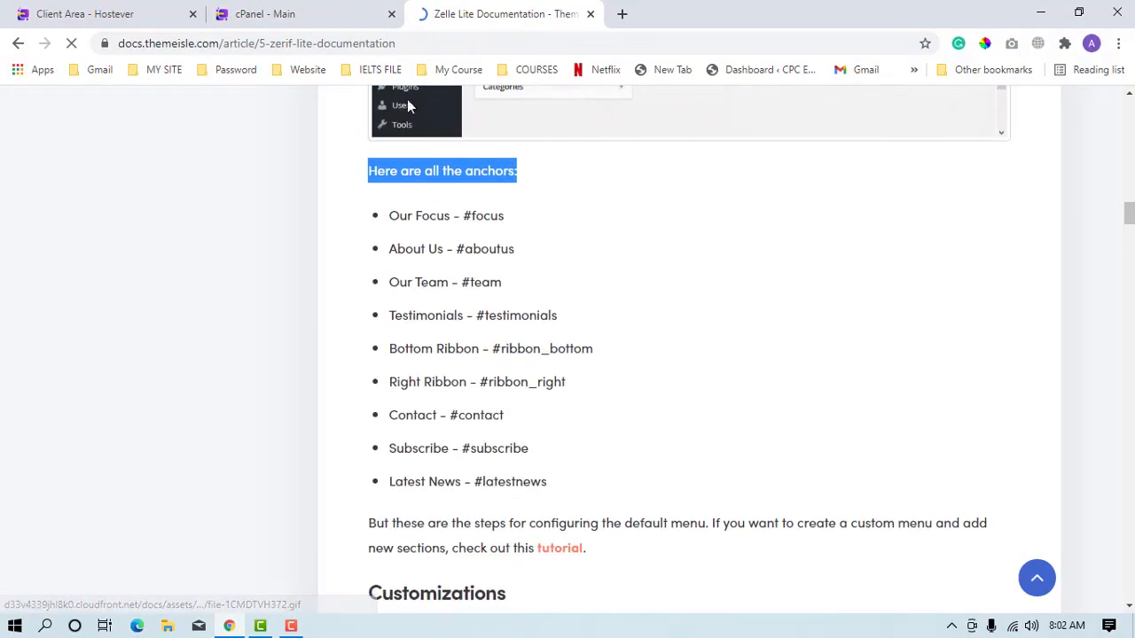
pyautogui.moveTo(389, 215); pyautogui.dragTo(538, 441)
pyautogui.click(565, 411)
pyautogui.scroll(-3, 564, 395)
pyautogui.scroll(-10, 564, 395)
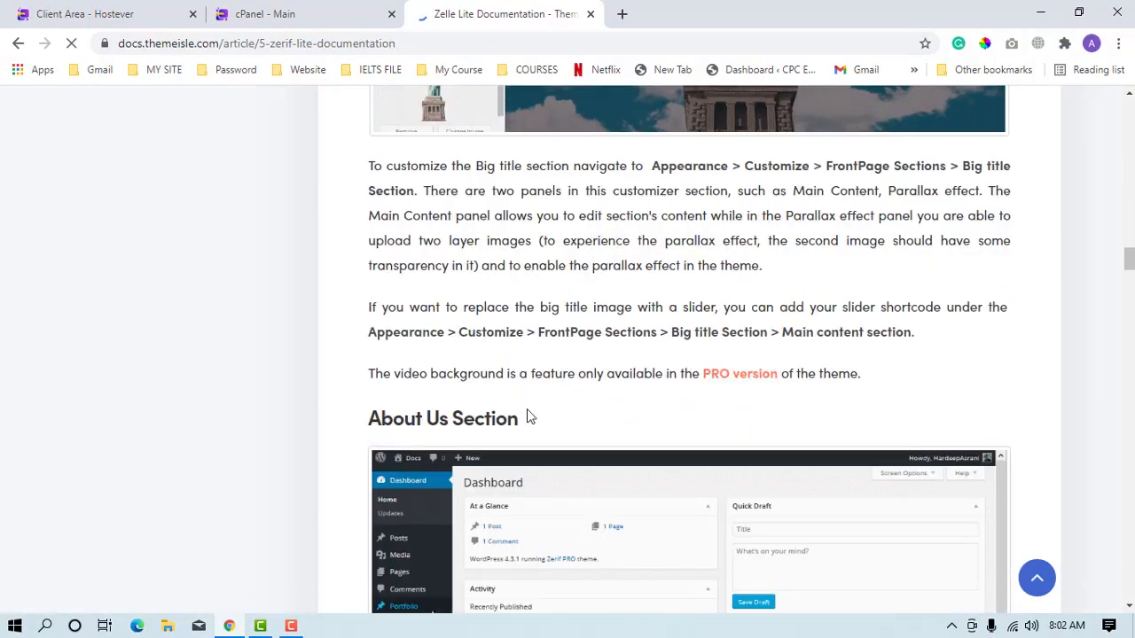
pyautogui.scroll(-2, 629, 405)
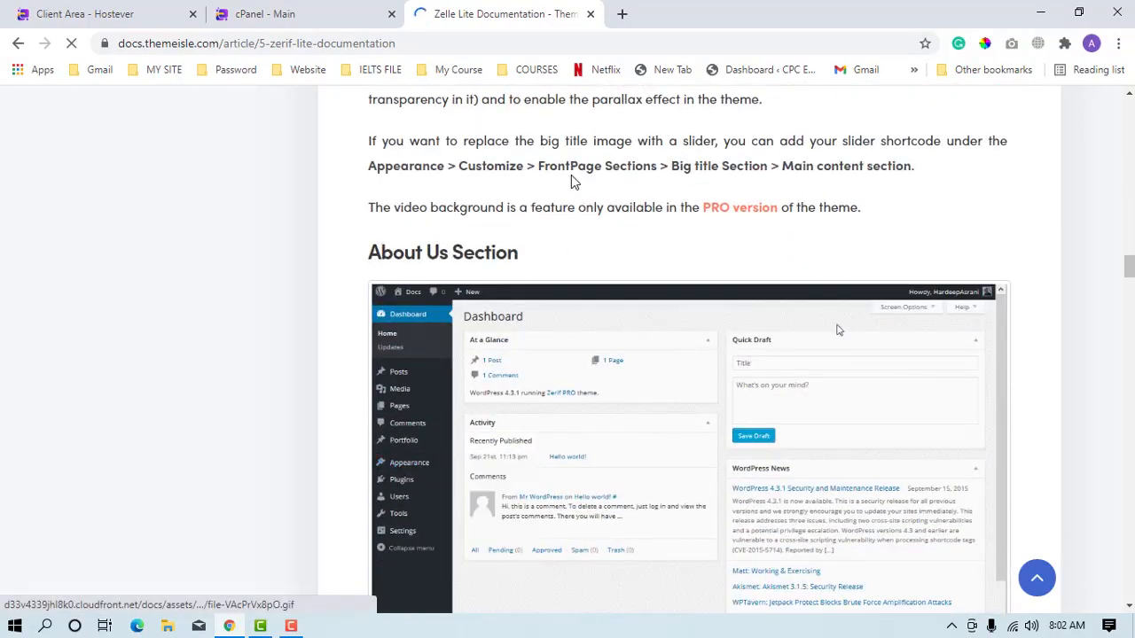
pyautogui.scroll(5, 571, 175)
pyautogui.click(590, 14)
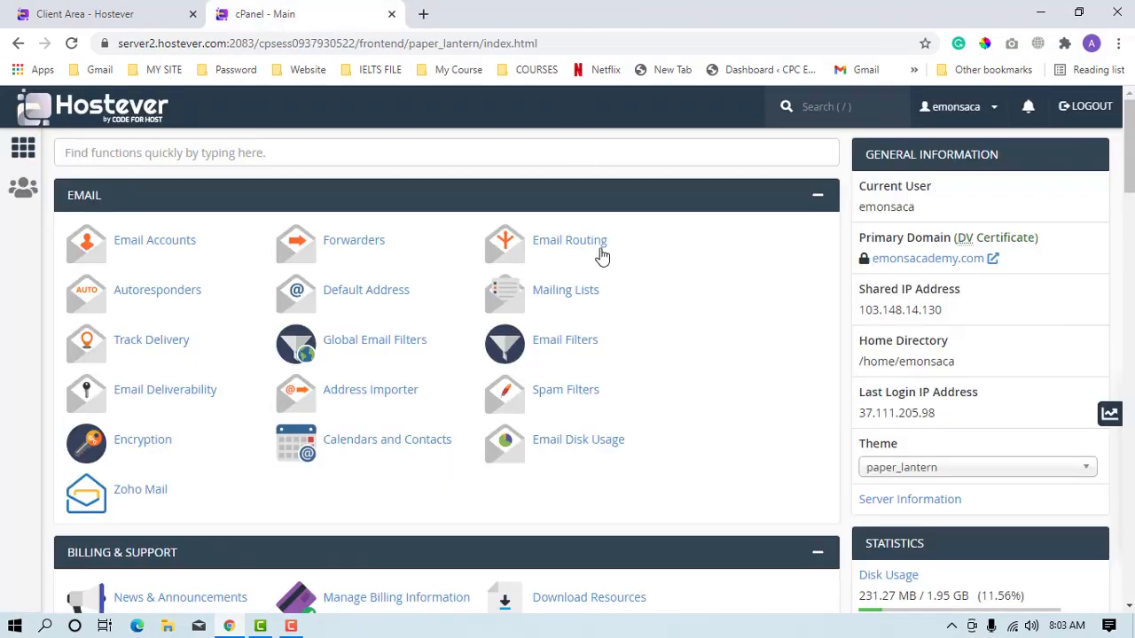
# Search cPanel functions for 'wordpress' and open WordPress Manager by Softaculous
pyautogui.scroll(-3, 381, 348)
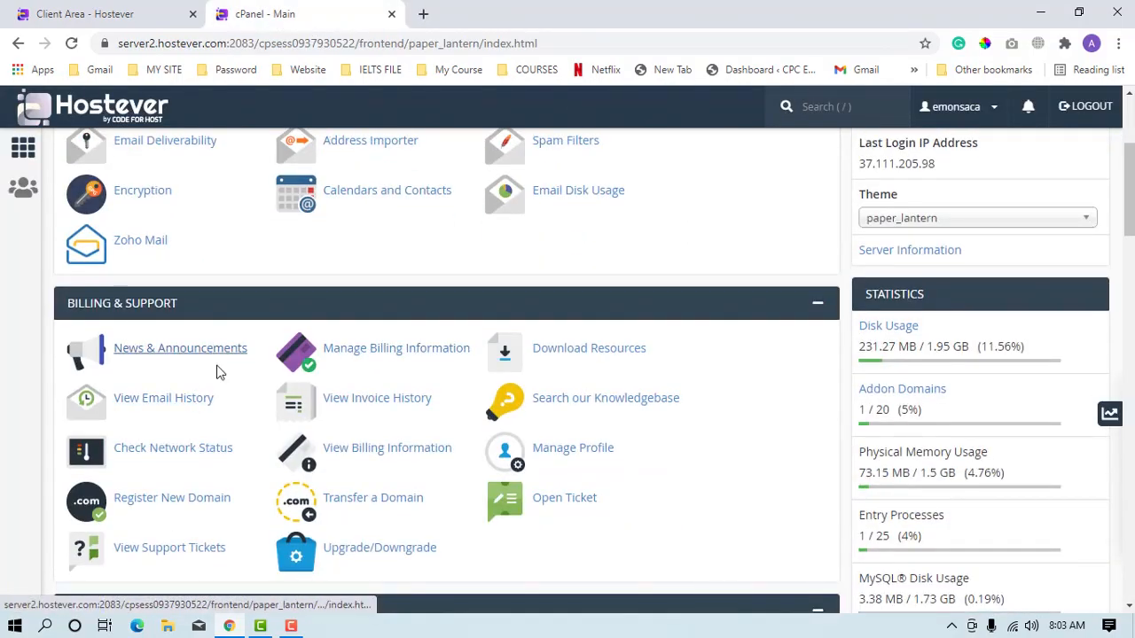
pyautogui.scroll(-6, 218, 372)
pyautogui.scroll(9, 231, 387)
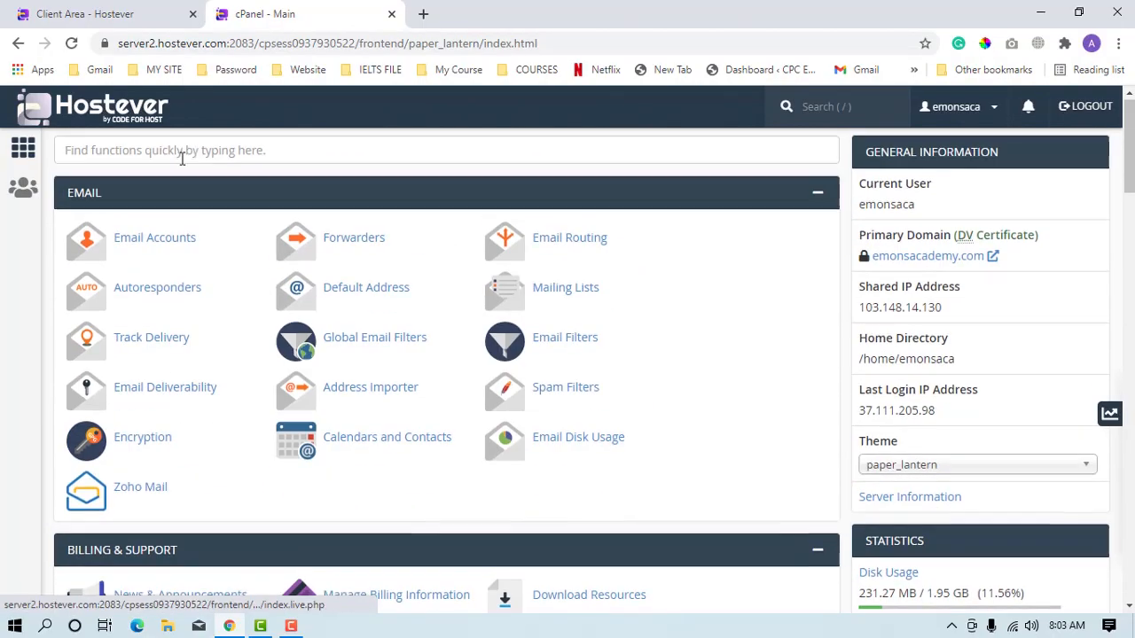
pyautogui.click(184, 156)
pyautogui.click(124, 188)
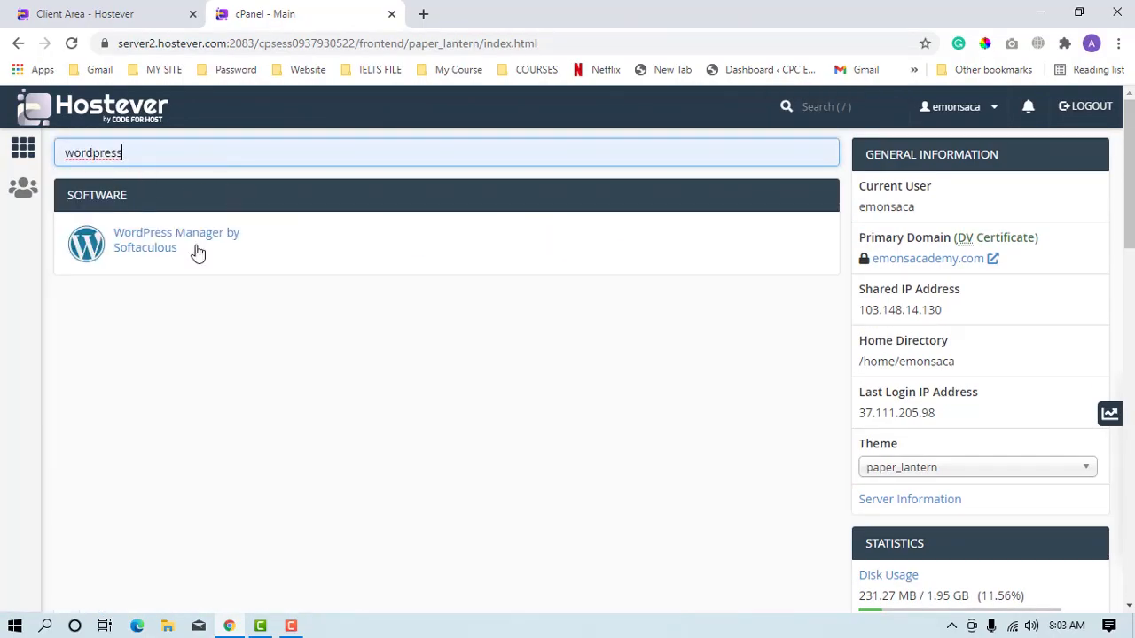
pyautogui.click(160, 247)
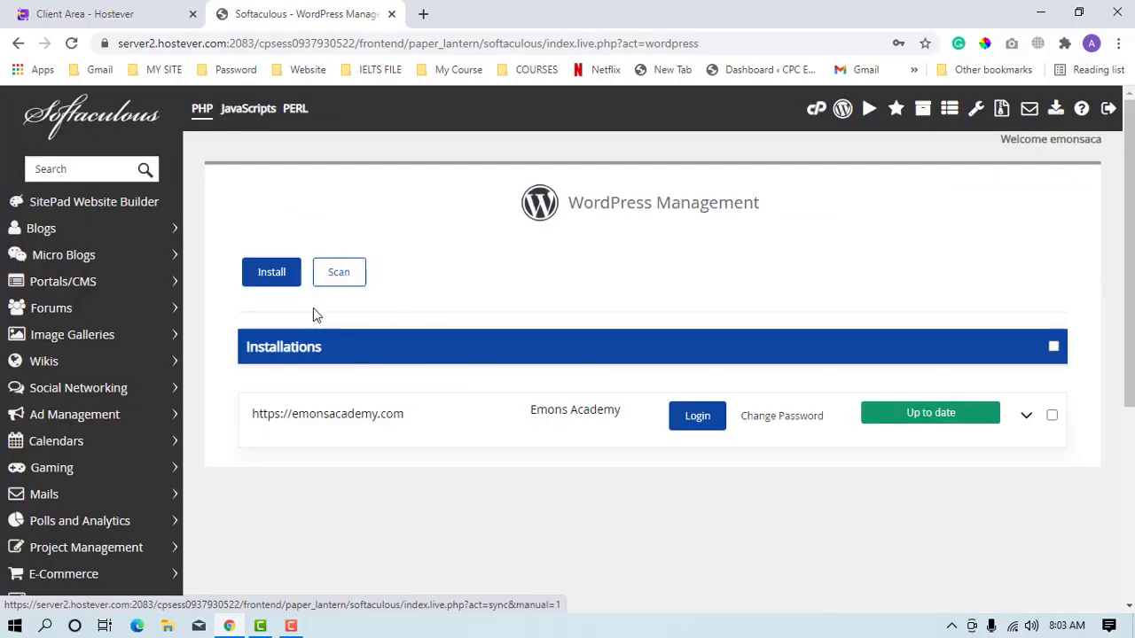
pyautogui.click(285, 274)
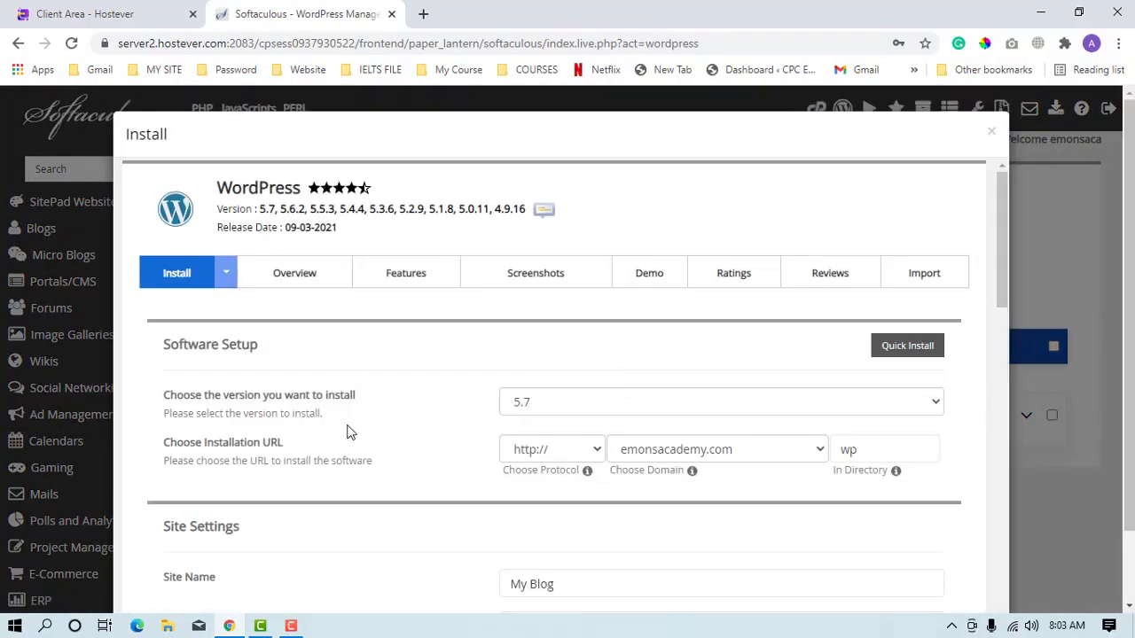
pyautogui.click(585, 452)
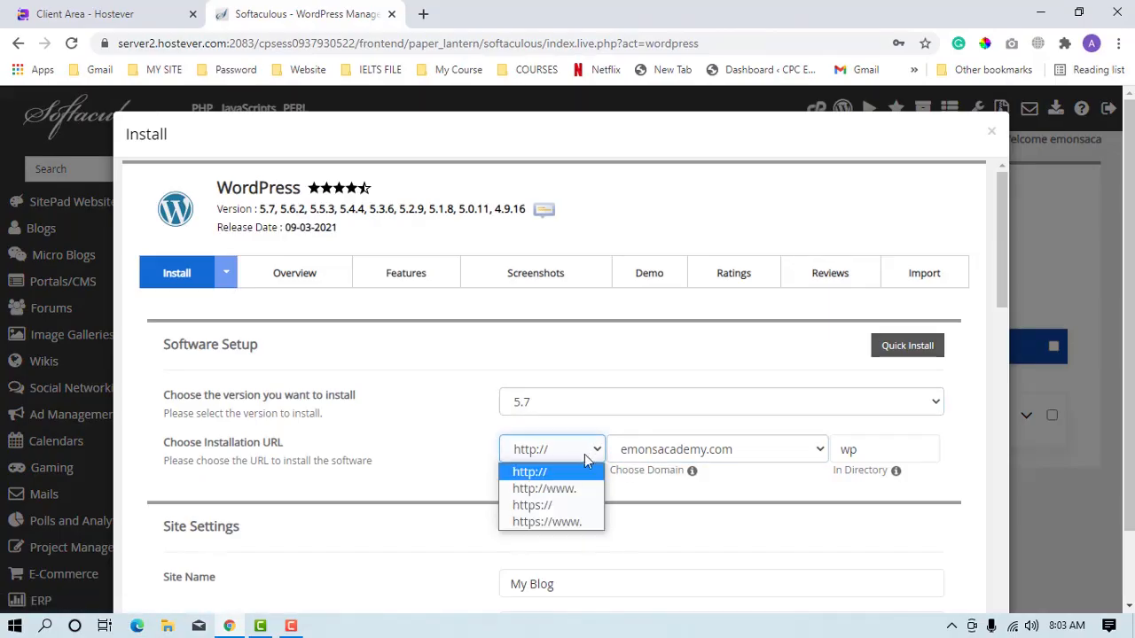
pyautogui.click(557, 504)
pyautogui.click(735, 456)
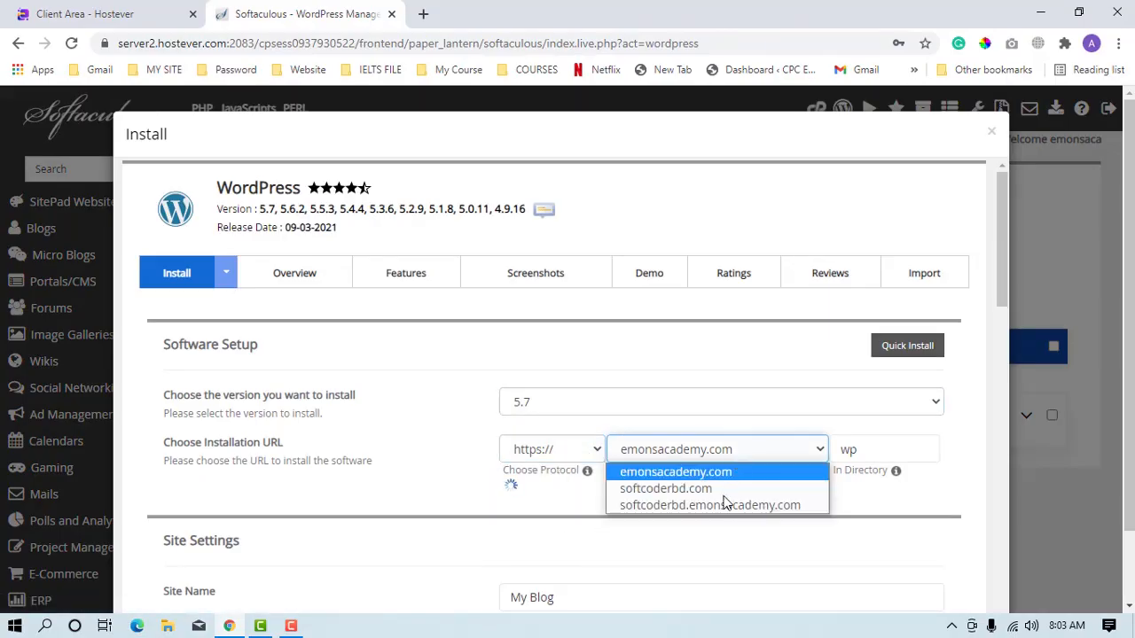
pyautogui.click(720, 488)
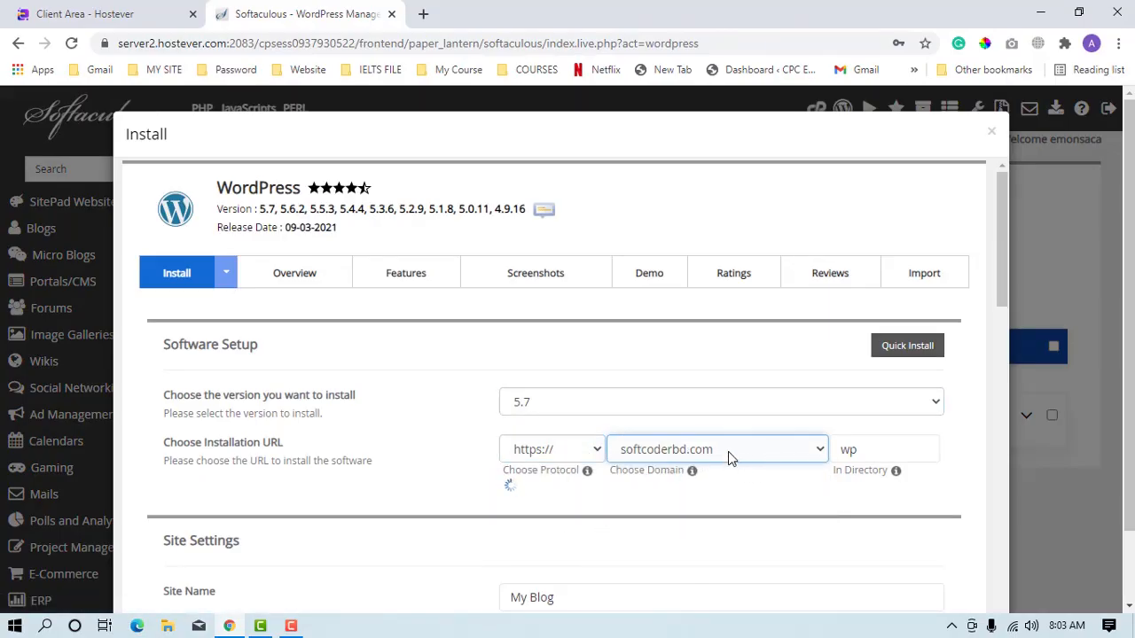
pyautogui.doubleClick(910, 451)
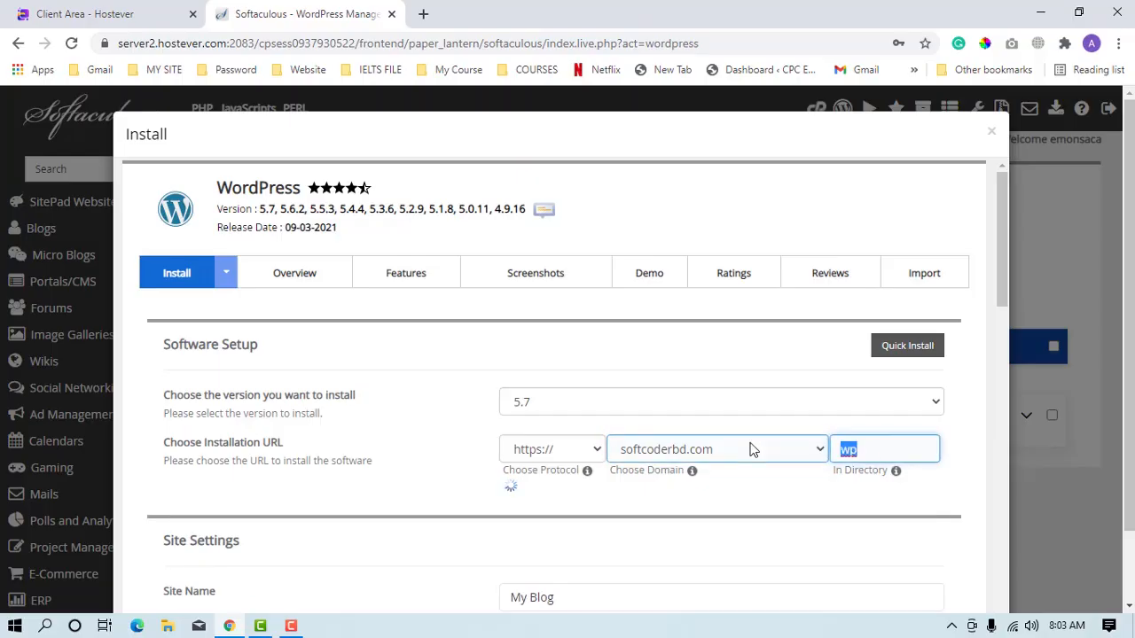
# Clear the install directory and set site name 'Soft Coder BD', description 'Complete Web Solution'
pyautogui.press('BackSpace')
pyautogui.scroll(-4, 613, 500)
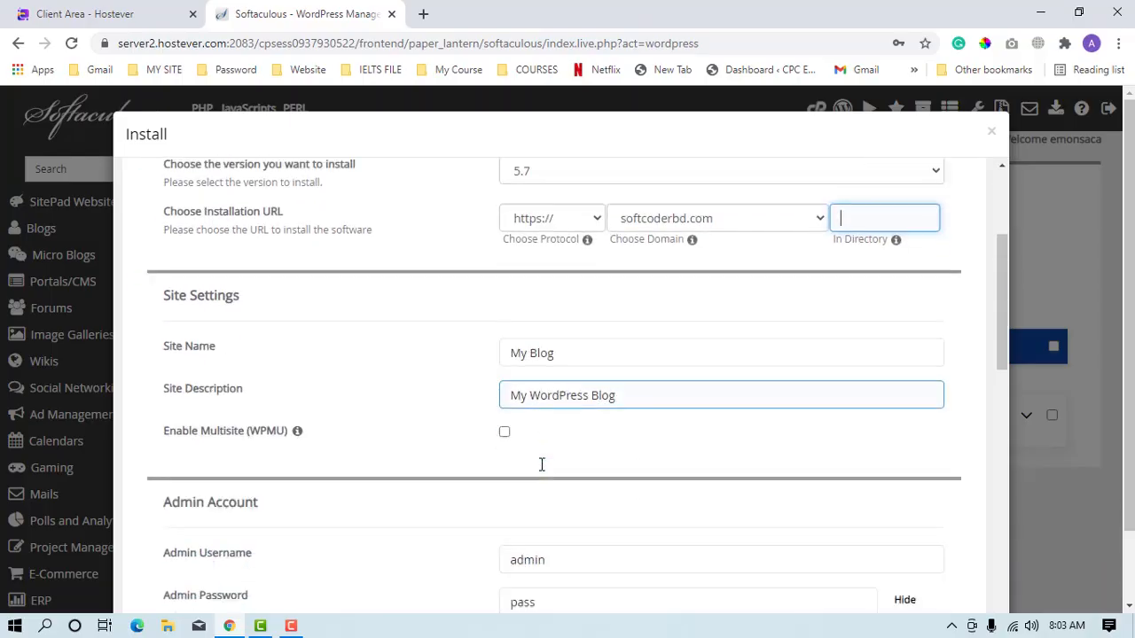
pyautogui.click(620, 251)
pyautogui.hotkey('ctrl', 'a')
pyautogui.press('BackSpace')
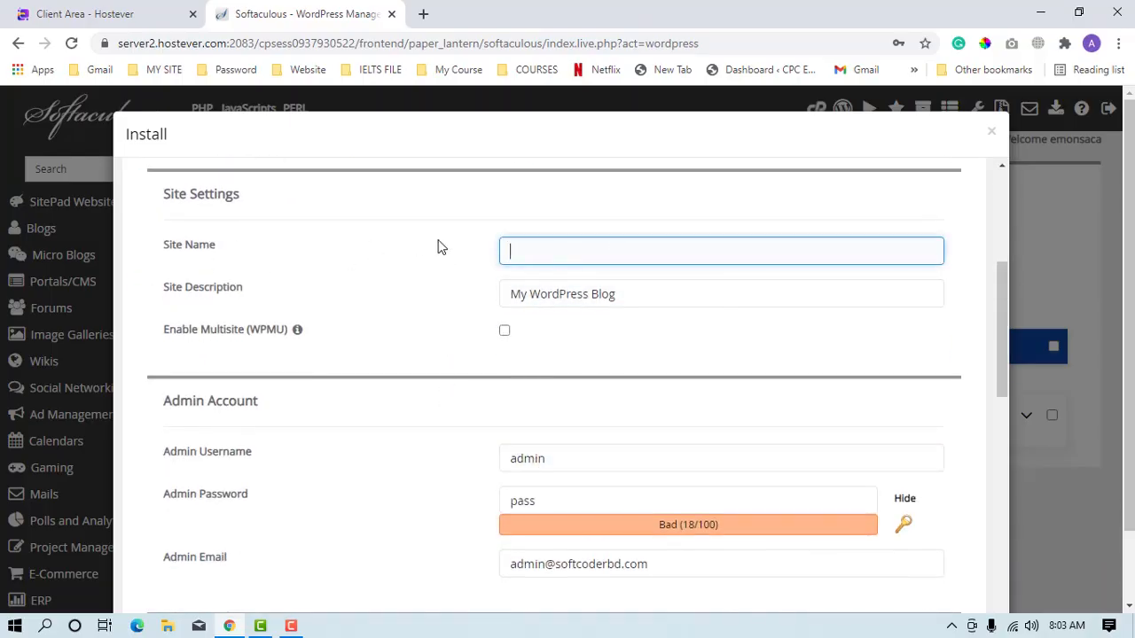
pyautogui.click(528, 254)
pyautogui.click(553, 347)
pyautogui.tripleClick(606, 301)
pyautogui.press('BackSpace')
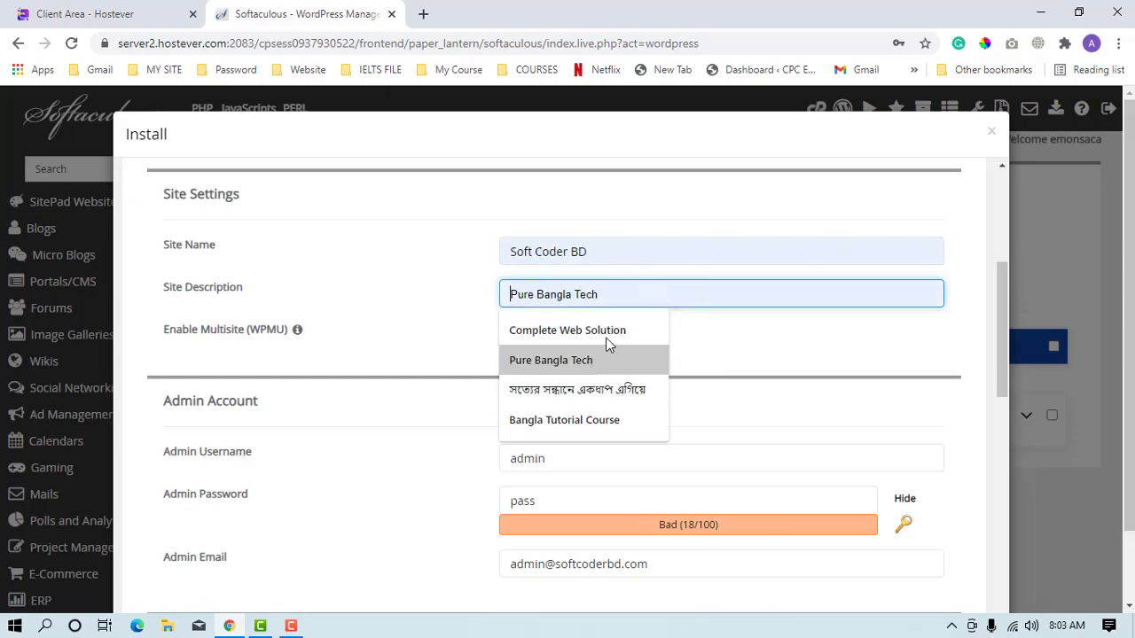
pyautogui.click(597, 330)
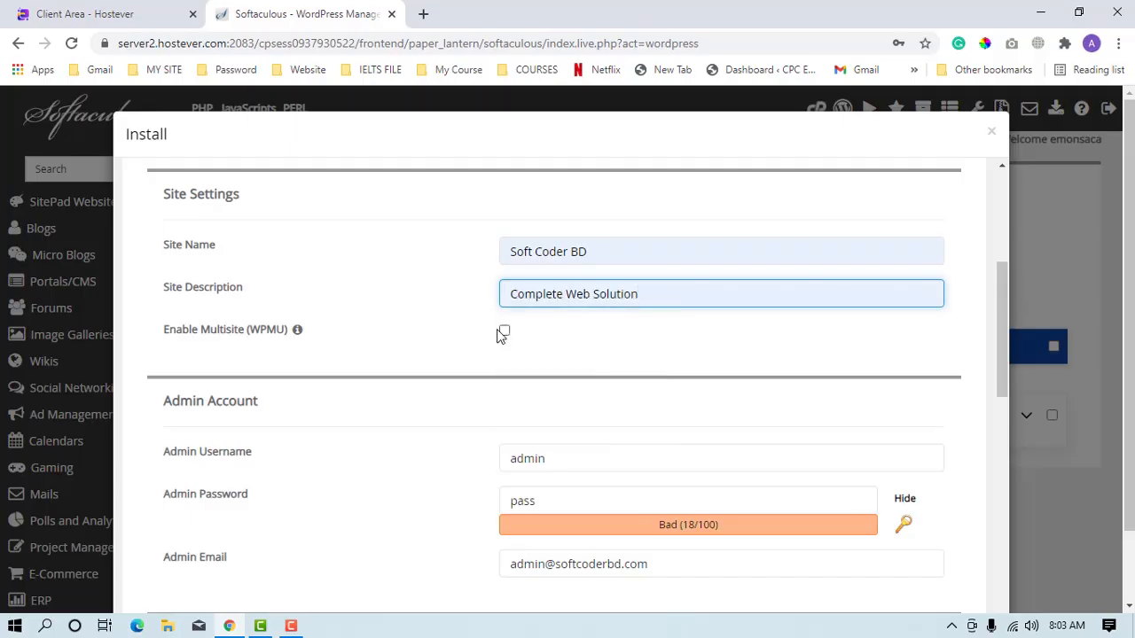
# Replace the admin username, enter a new admin password, and fill in the saved admin e-mail
pyautogui.scroll(-1, 460, 362)
pyautogui.click(562, 370)
pyautogui.moveTo(562, 369); pyautogui.dragTo(497, 383)
pyautogui.press('BackSpace')
pyautogui.click(588, 381)
pyautogui.click(579, 422)
pyautogui.press('Tab')
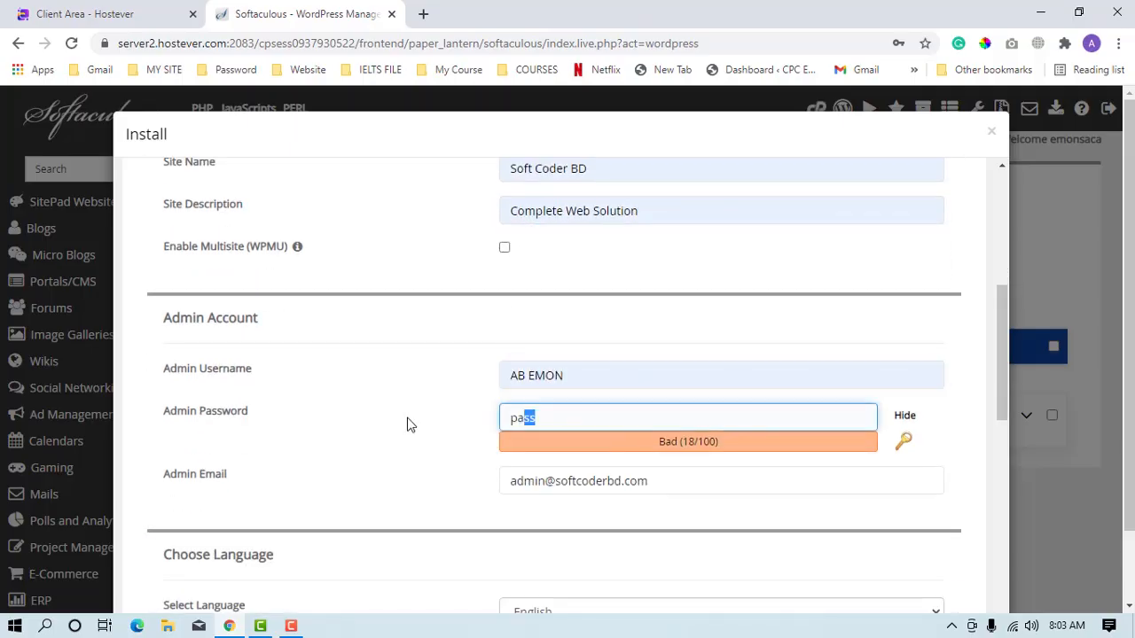
pyautogui.press('BackSpace')
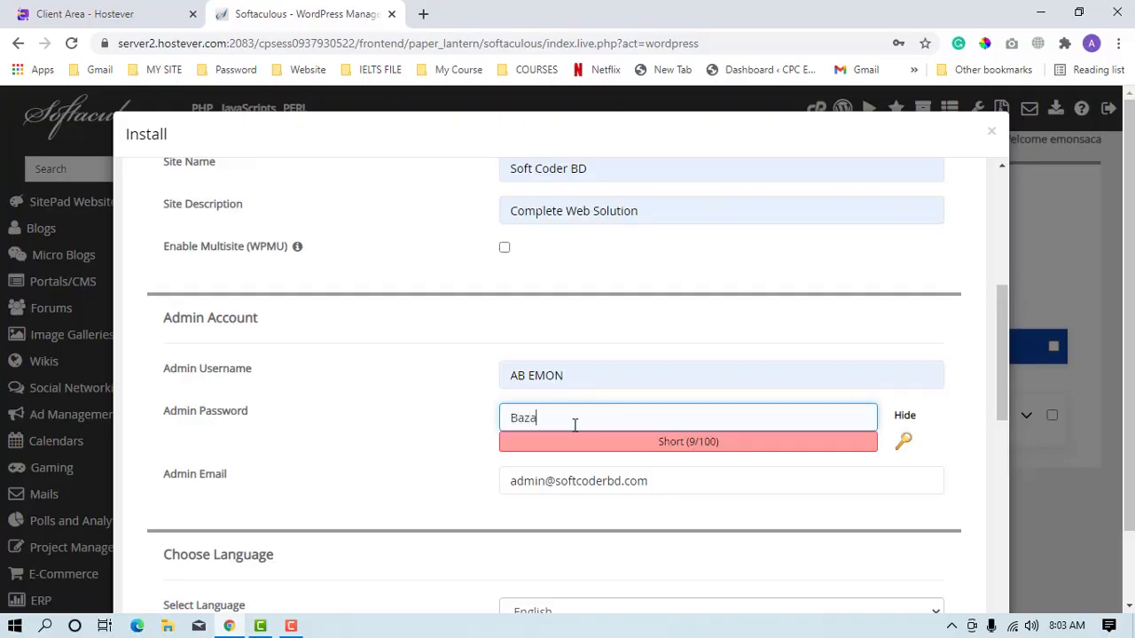
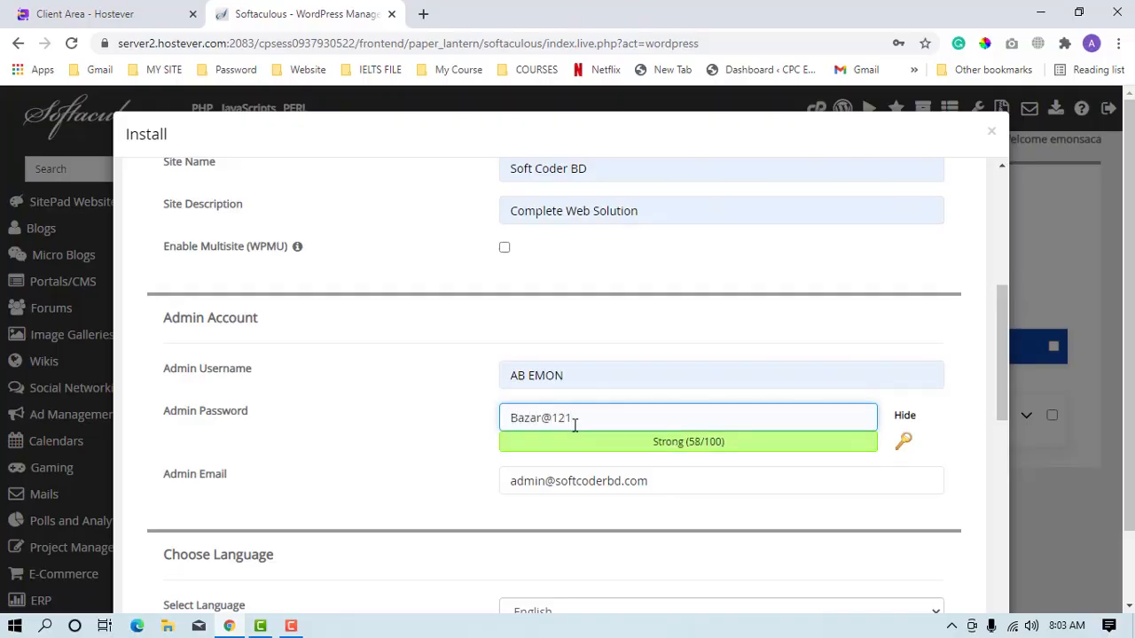
pyautogui.tripleClick(588, 489)
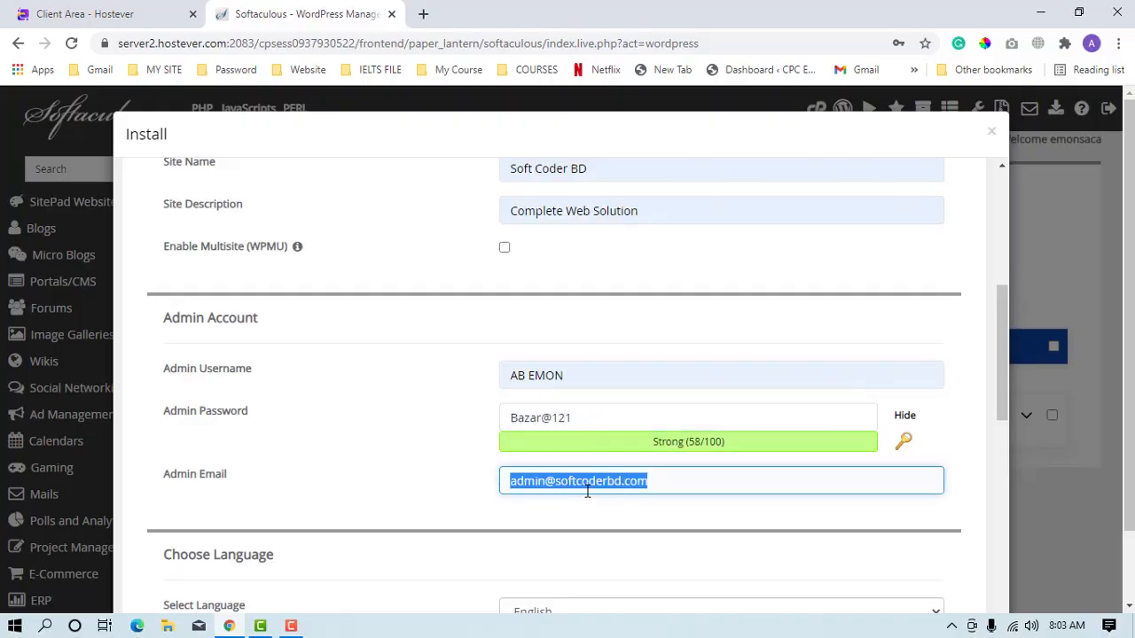
pyautogui.press('BackSpace')
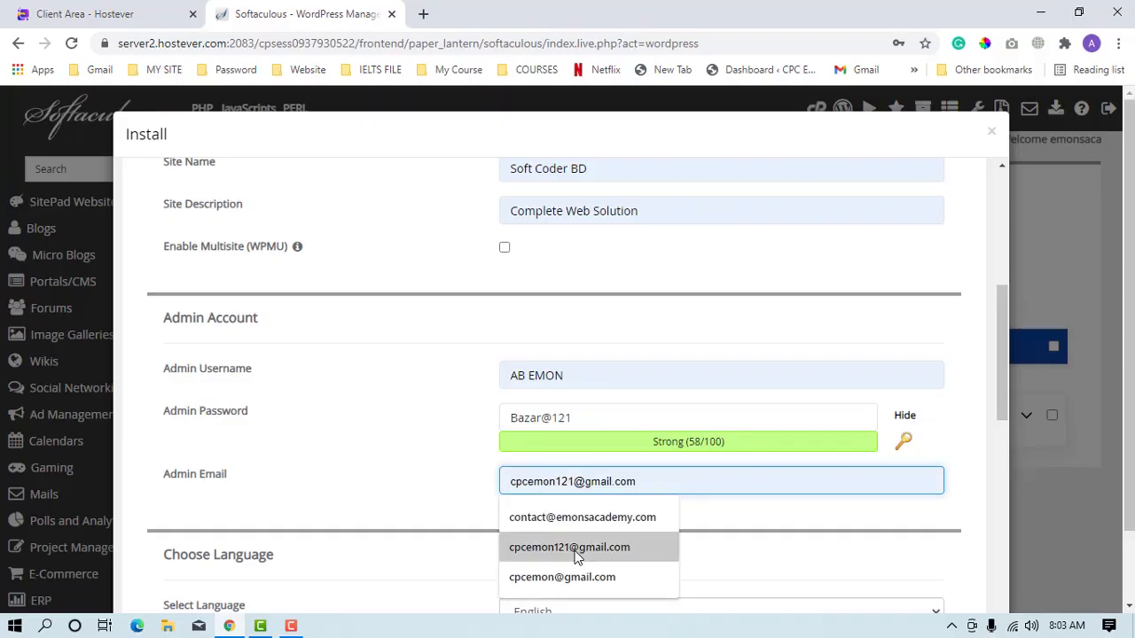
pyautogui.click(572, 548)
pyautogui.scroll(-2, 563, 550)
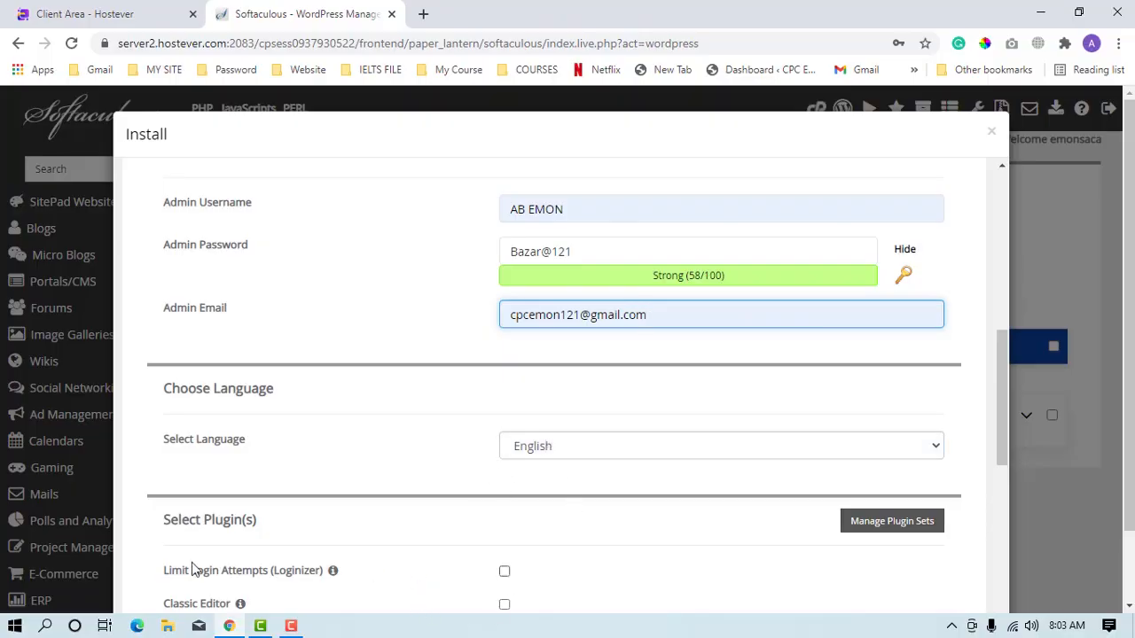
# Enable the Limit Login Attempts (Loginizer) and Classic Editor plugins
pyautogui.scroll(-1, 246, 577)
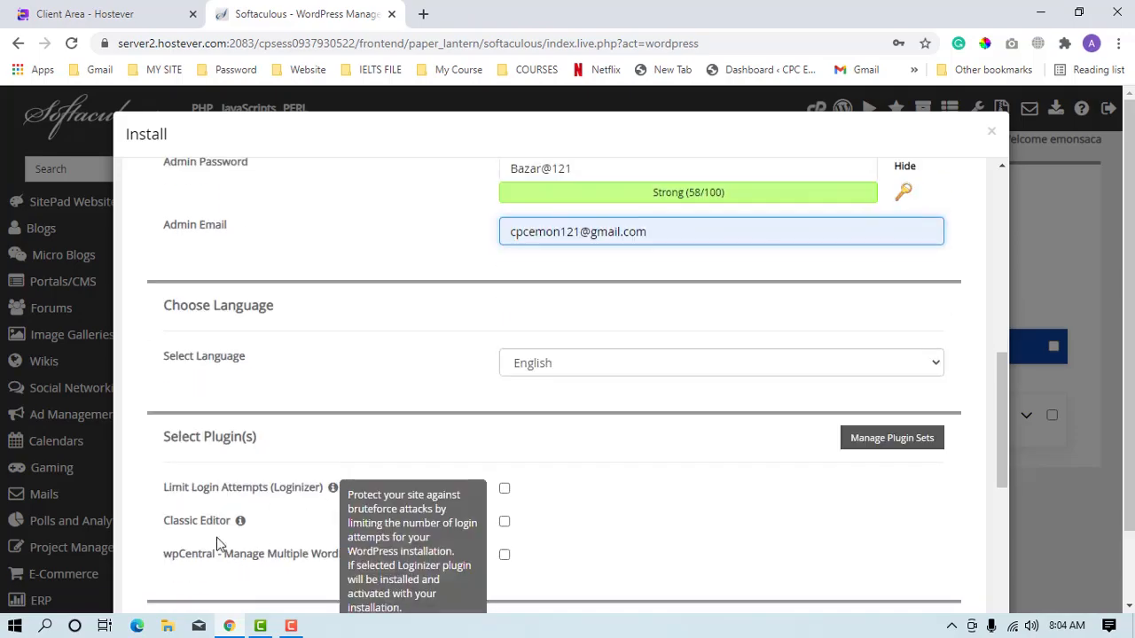
pyautogui.click(504, 490)
pyautogui.click(504, 521)
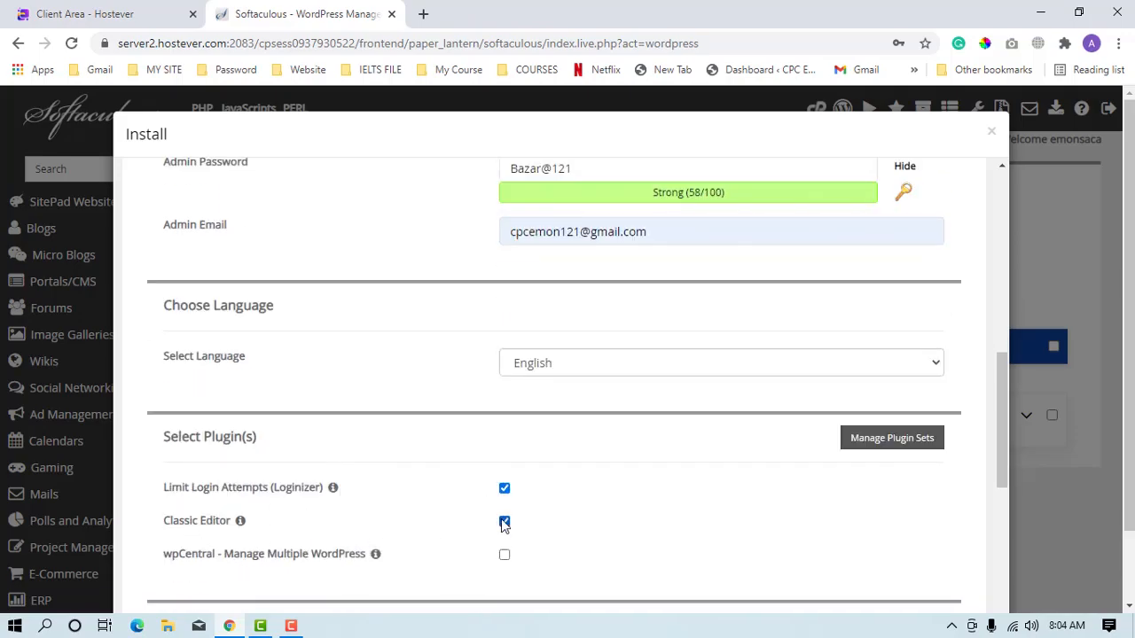
pyautogui.scroll(-2, 507, 552)
pyautogui.scroll(-1, 510, 550)
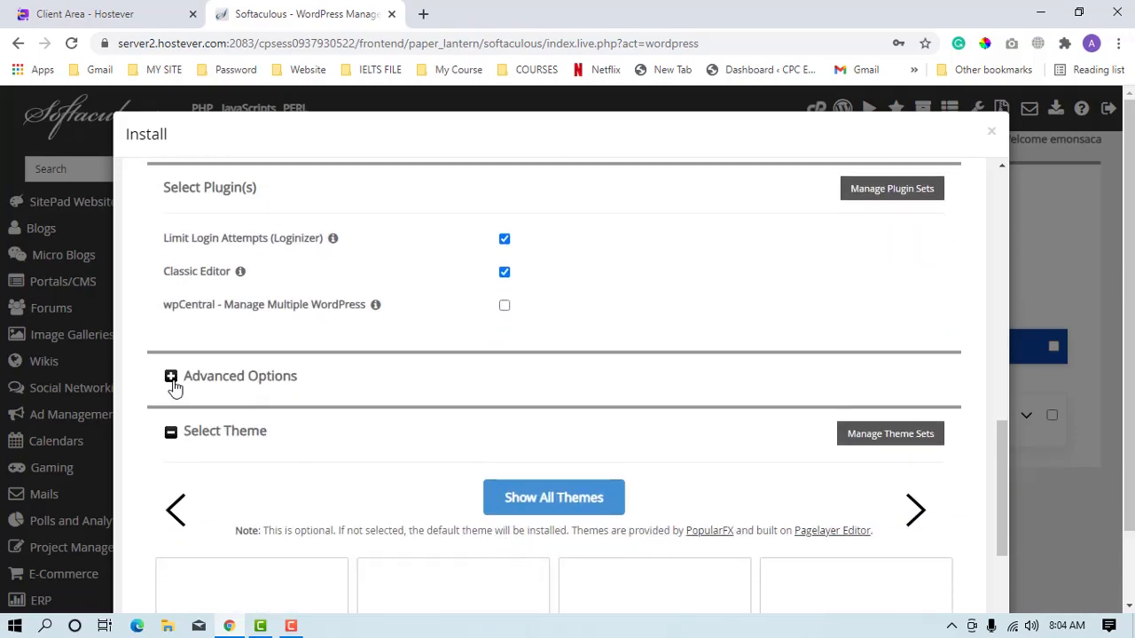
# Under advanced options, replace database name wp590 with soft_ and table prefix with Softcoderbd
pyautogui.click(183, 379)
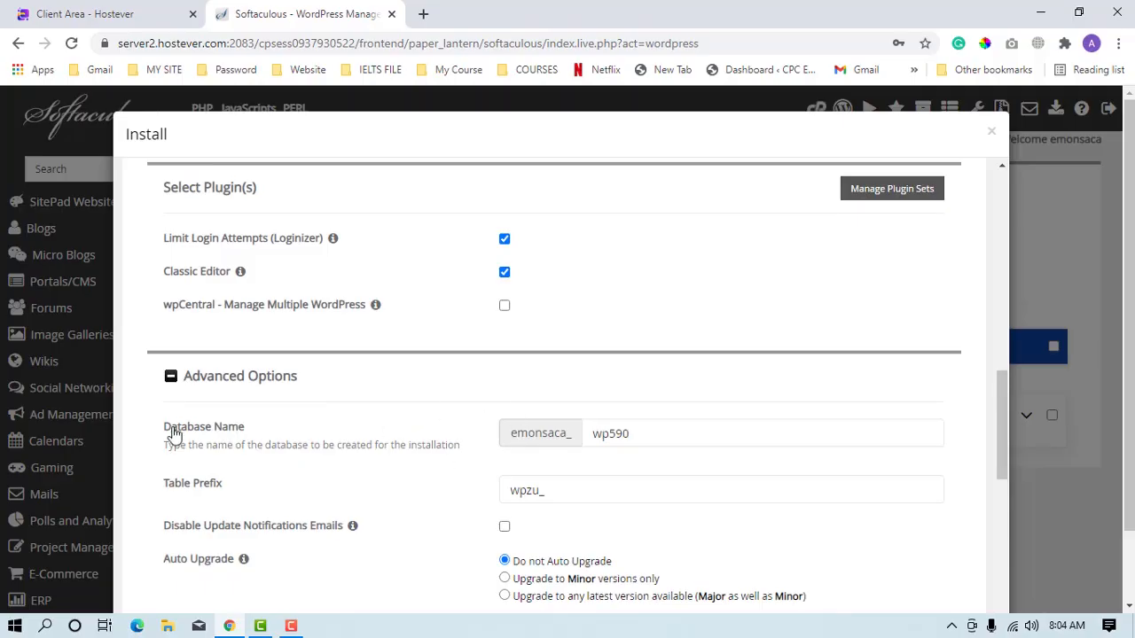
pyautogui.click(601, 439)
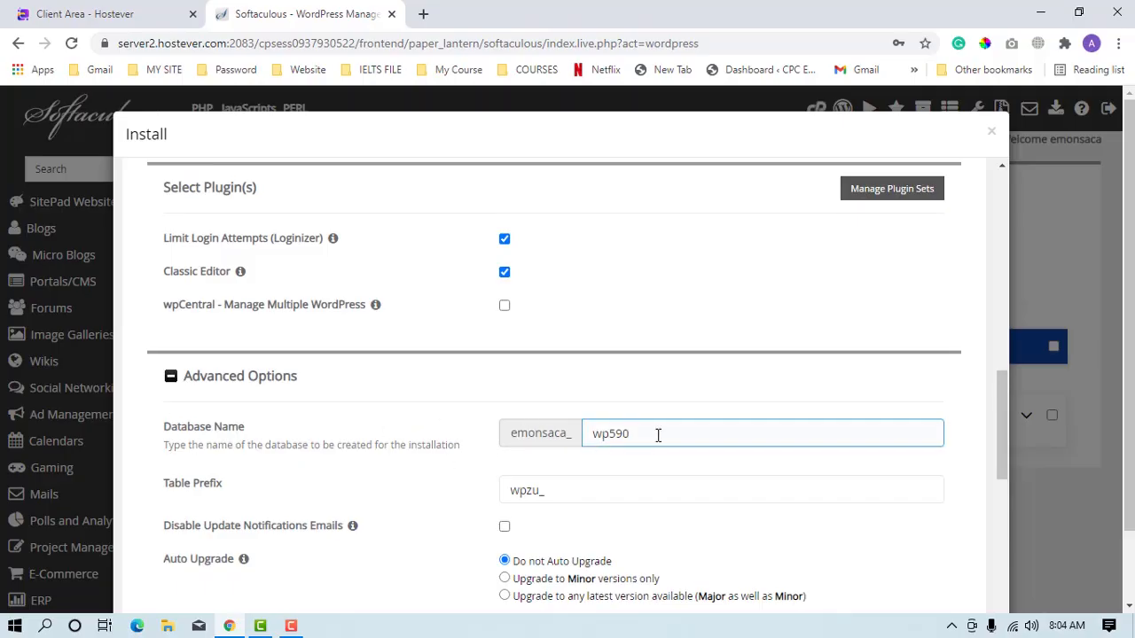
pyautogui.doubleClick(615, 435)
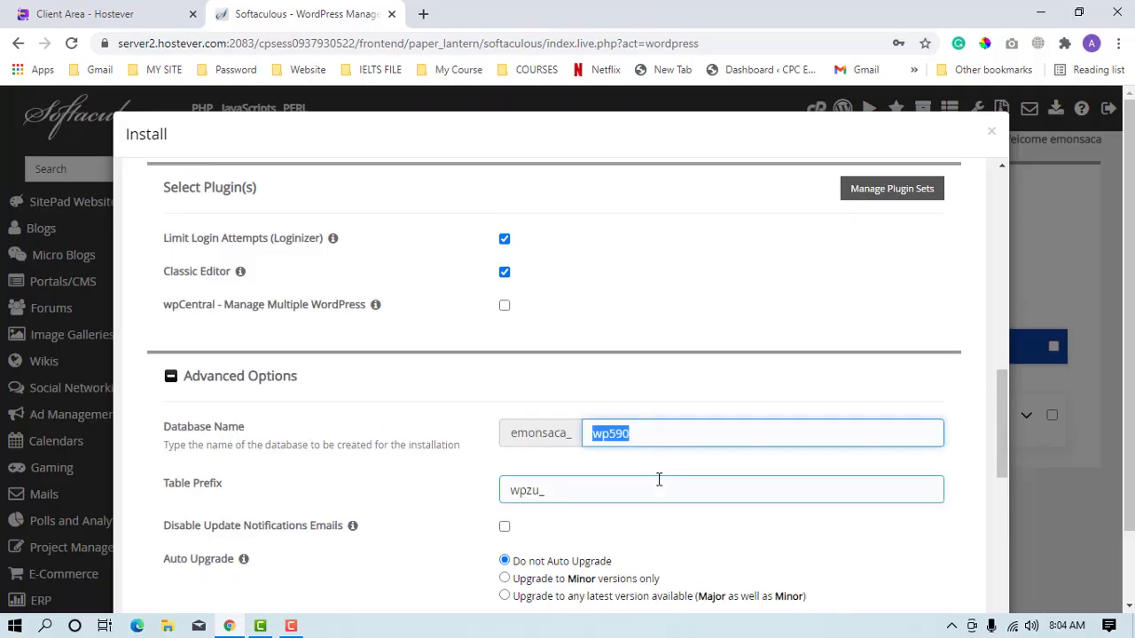
pyautogui.press('BackSpace')
pyautogui.write('sof')
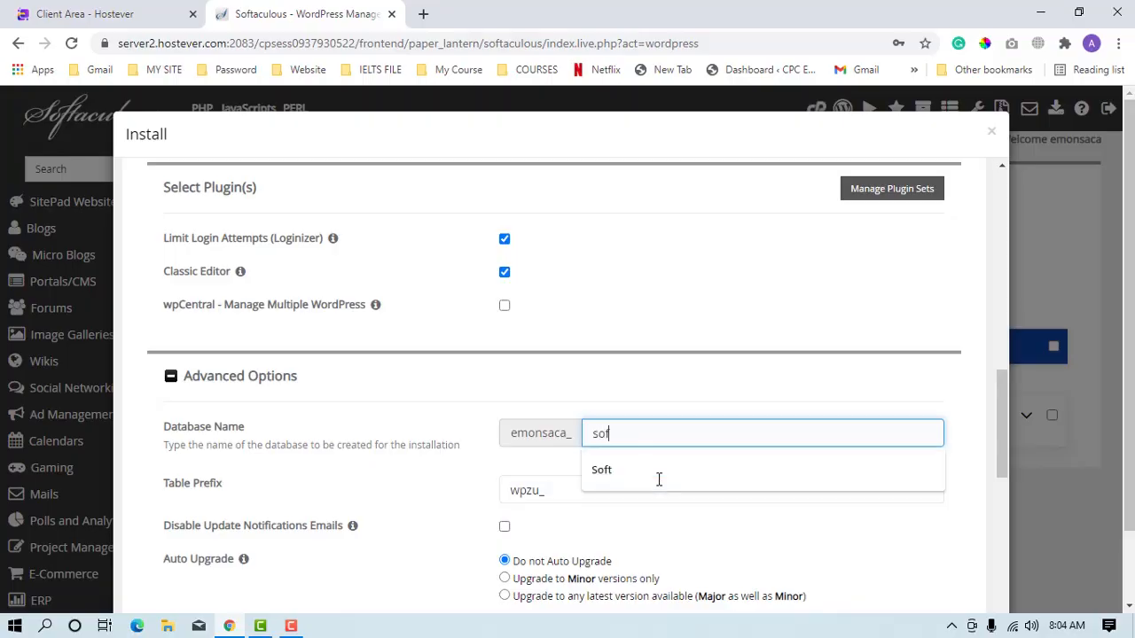
pyautogui.write('t_coder_bd')
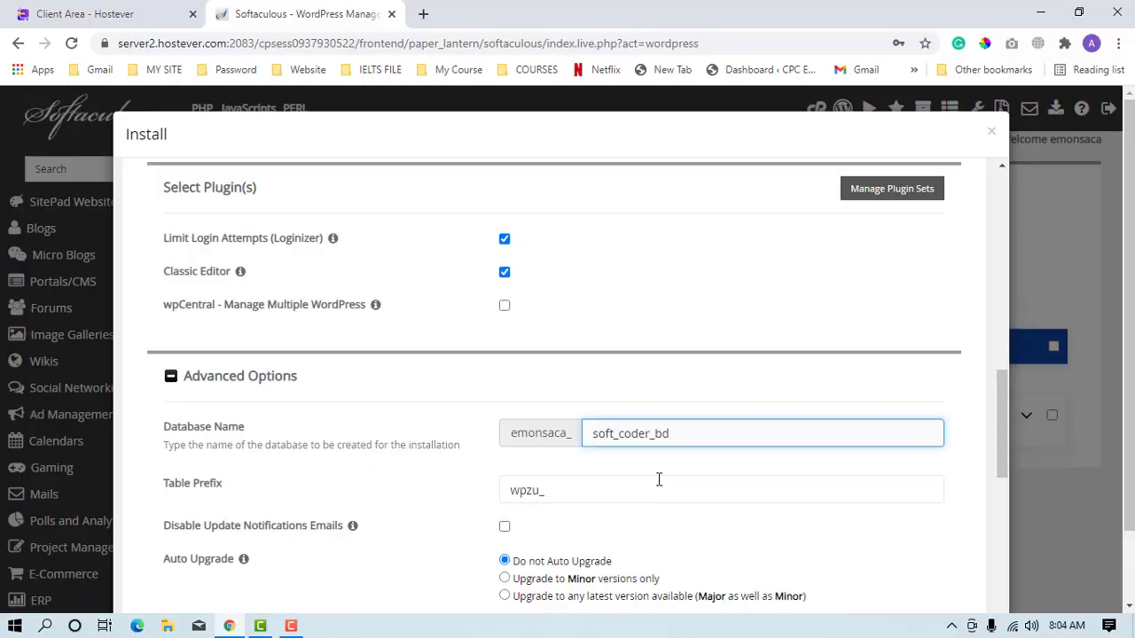
pyautogui.click(659, 480)
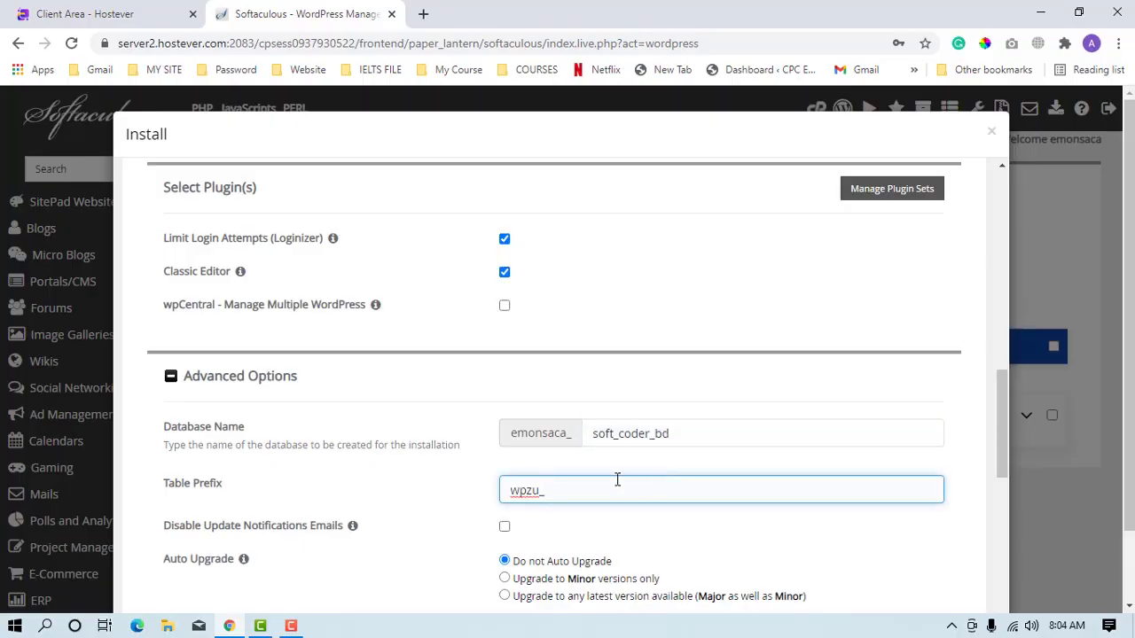
pyautogui.moveTo(564, 489); pyautogui.dragTo(461, 495)
pyautogui.write('So')
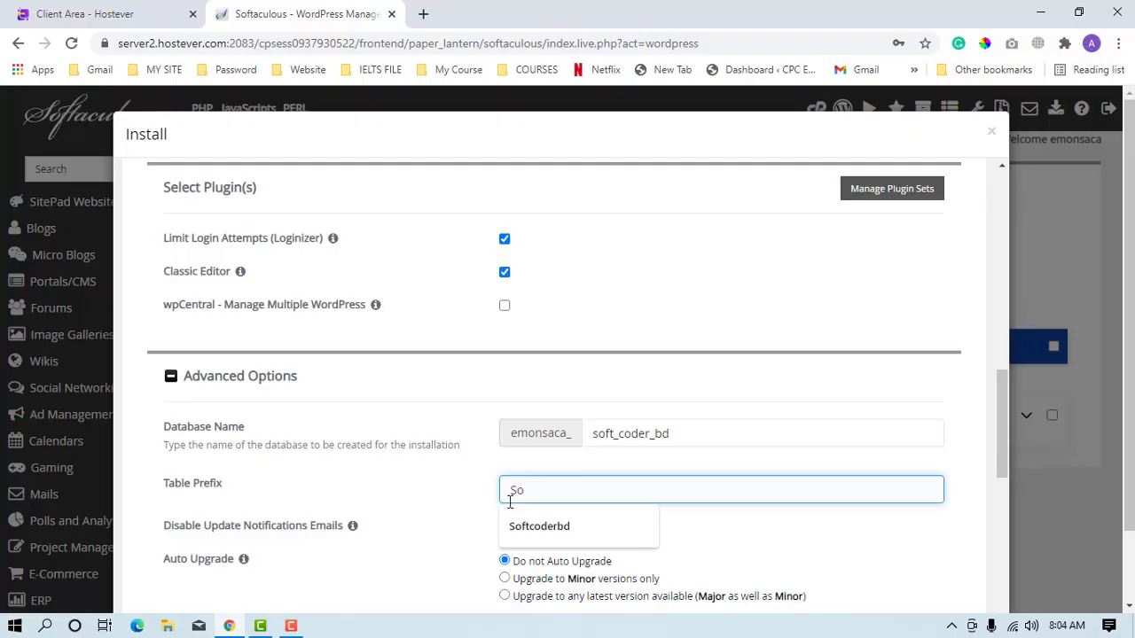
pyautogui.click(533, 526)
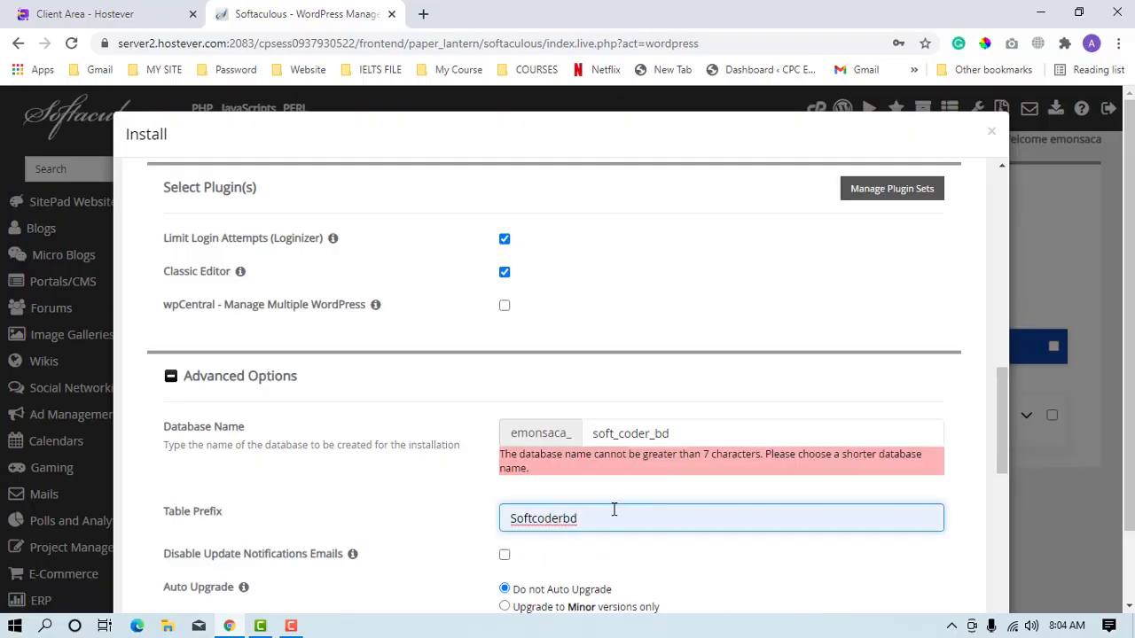
# Correct the database name back to soft_ by deleting the extra coder_bd
pyautogui.click(660, 436)
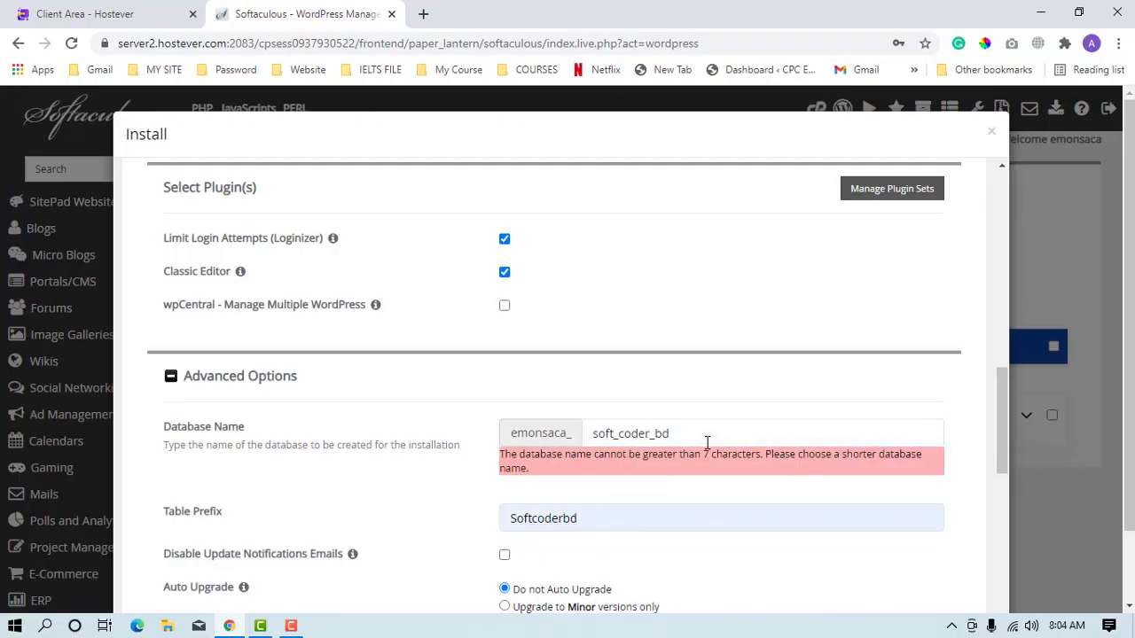
pyautogui.click(650, 455)
pyautogui.click(630, 443)
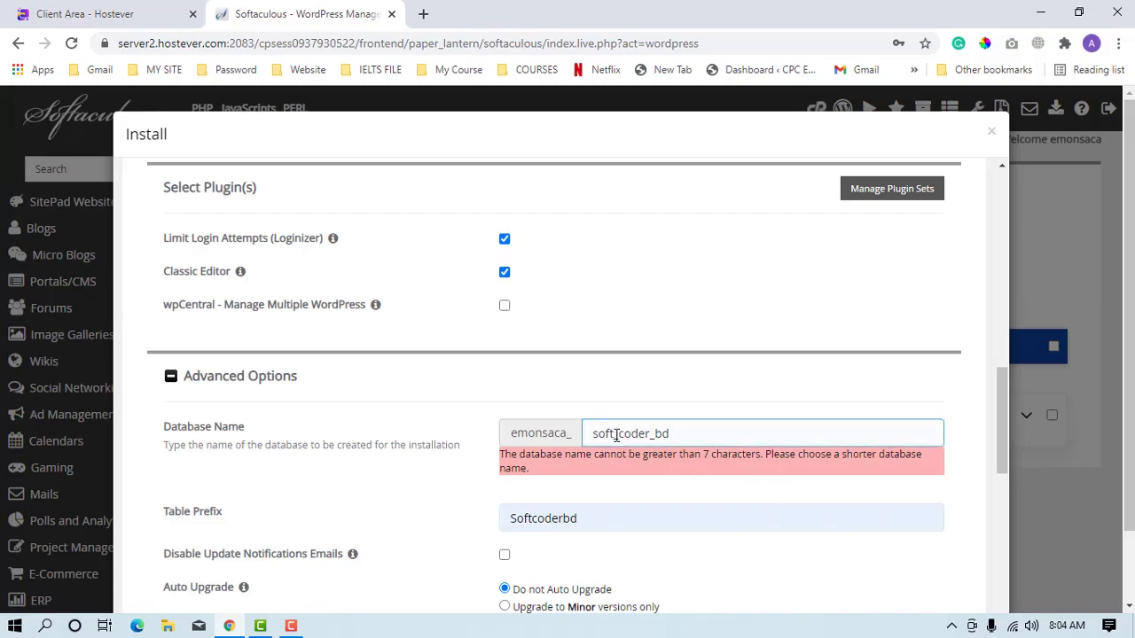
pyautogui.moveTo(620, 434); pyautogui.dragTo(856, 444)
pyautogui.press('BackSpace')
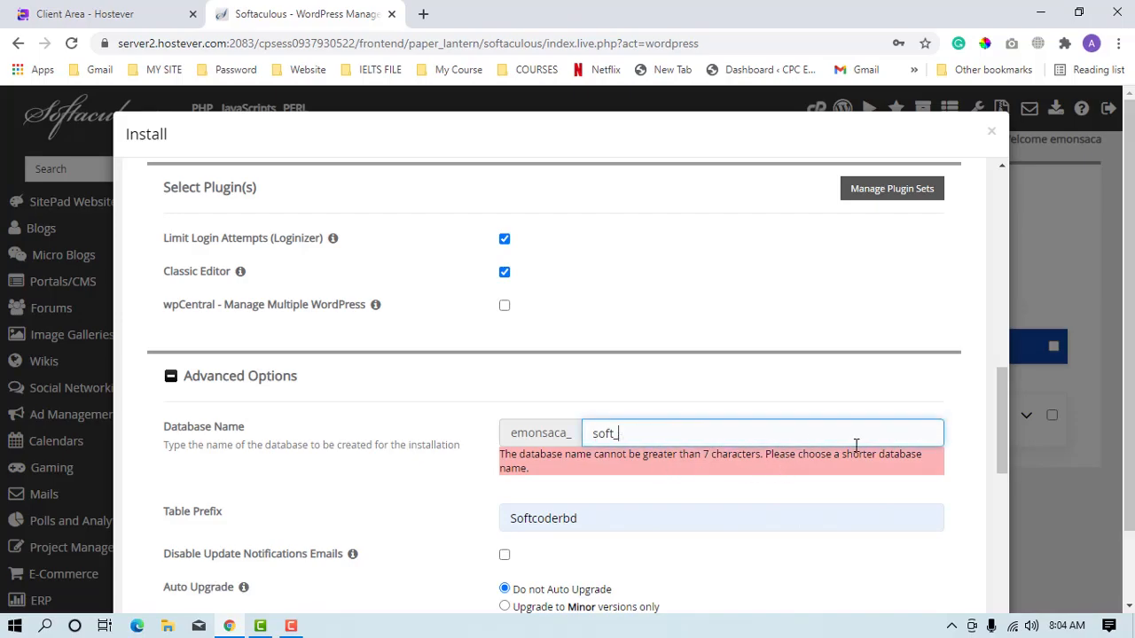
pyautogui.click(680, 390)
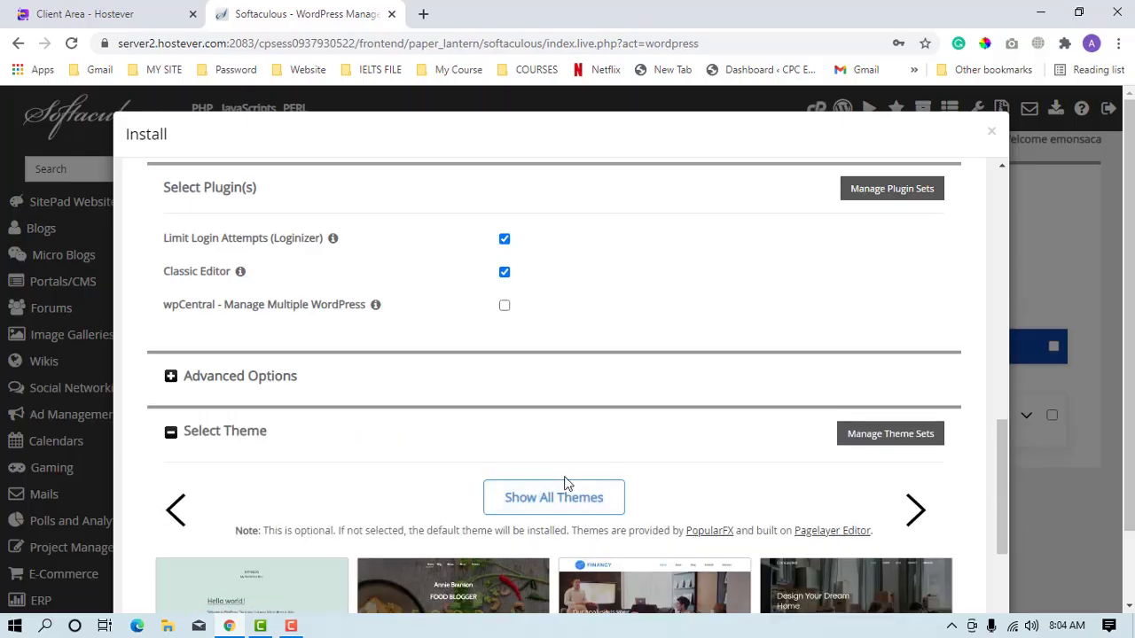
pyautogui.click(187, 382)
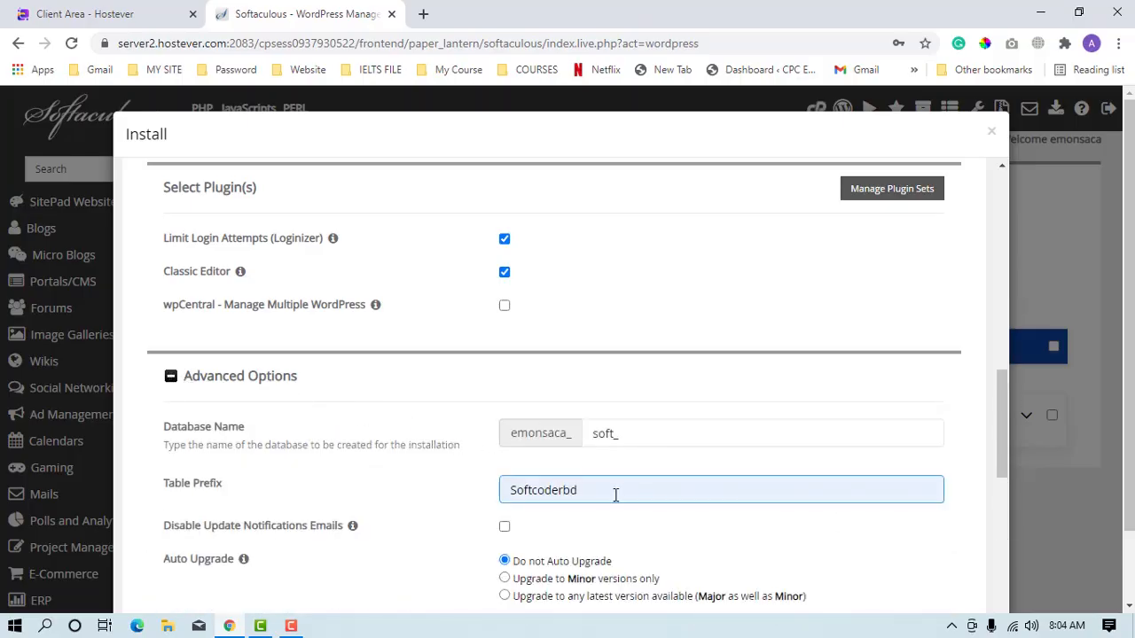
# Leave the default theme choice and submit the WordPress installation
pyautogui.scroll(-1, 590, 510)
pyautogui.scroll(-2, 315, 488)
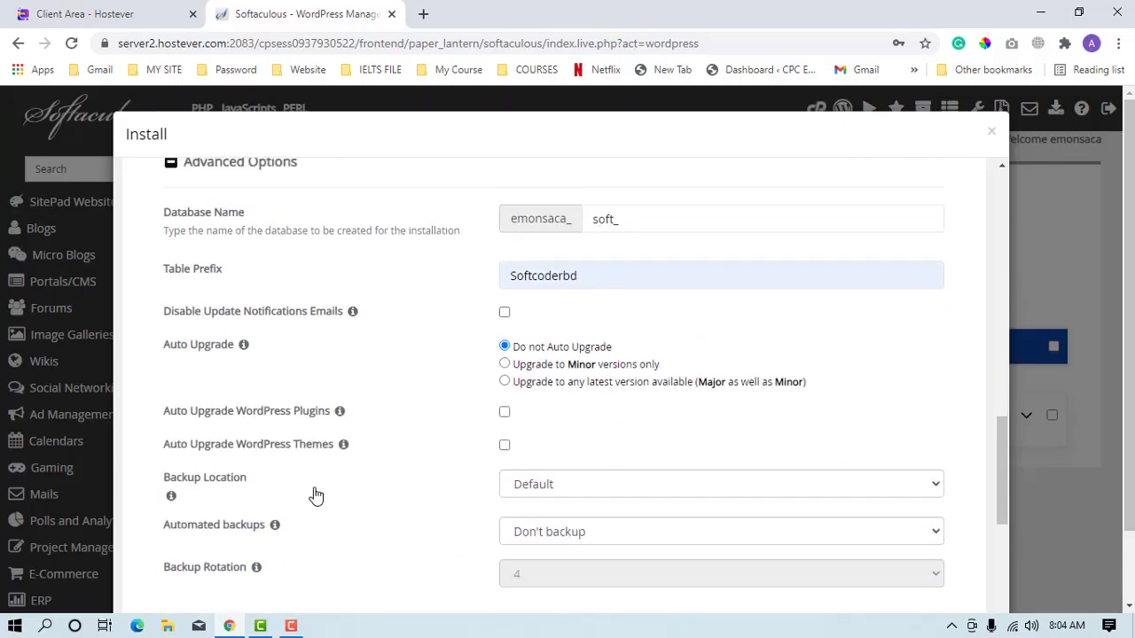
pyautogui.scroll(-3, 502, 484)
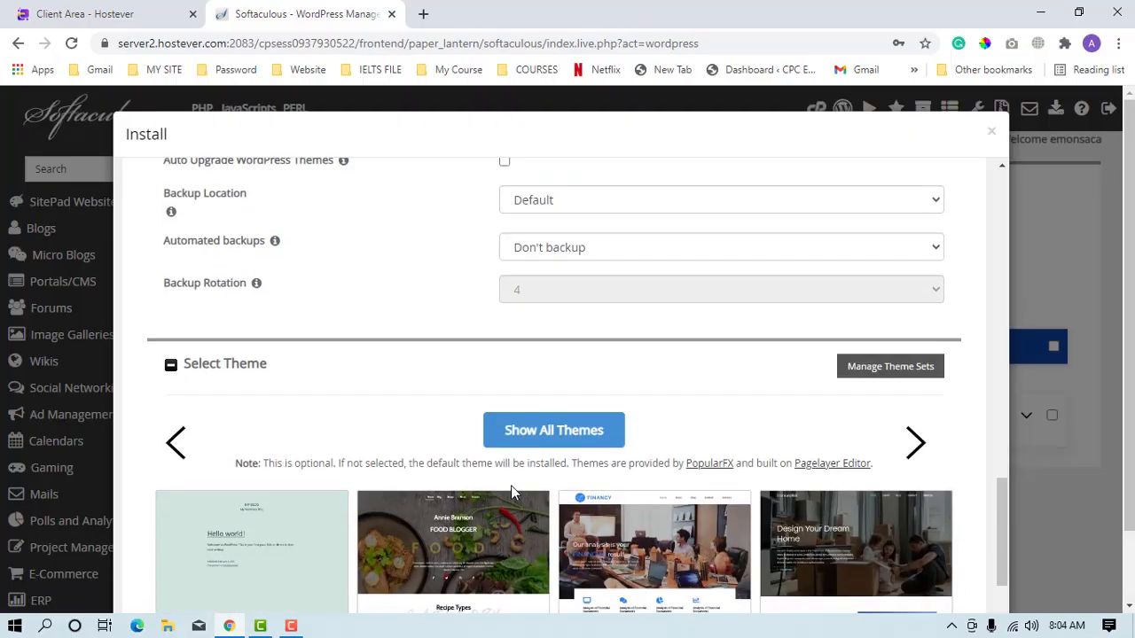
pyautogui.scroll(-2, 361, 487)
pyautogui.scroll(-1, 361, 488)
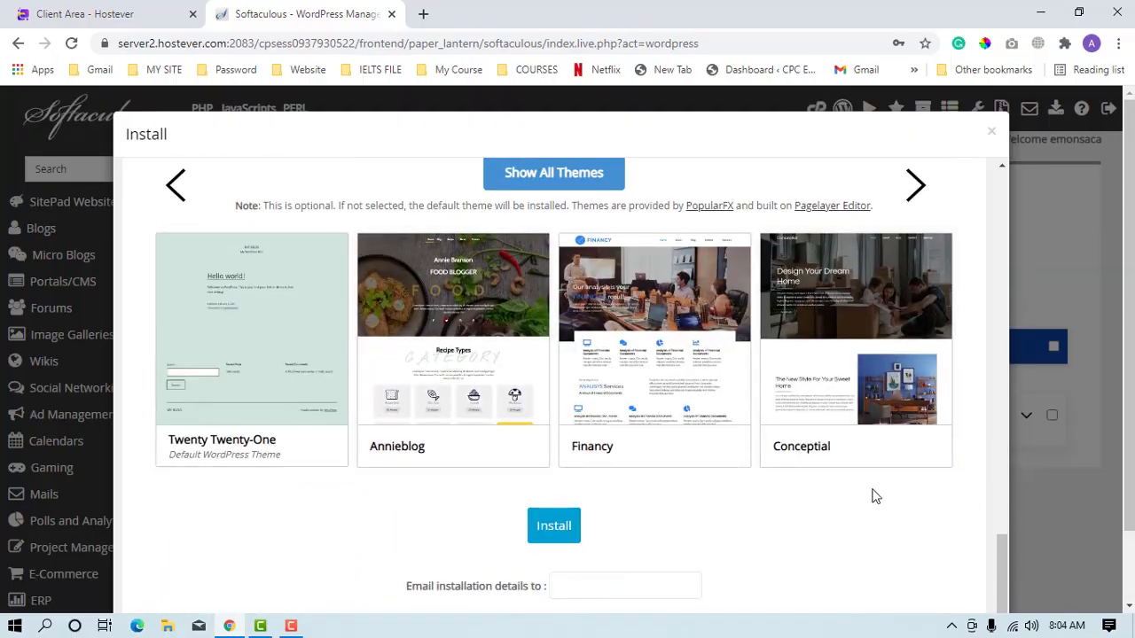
pyautogui.scroll(-1, 897, 576)
pyautogui.click(550, 447)
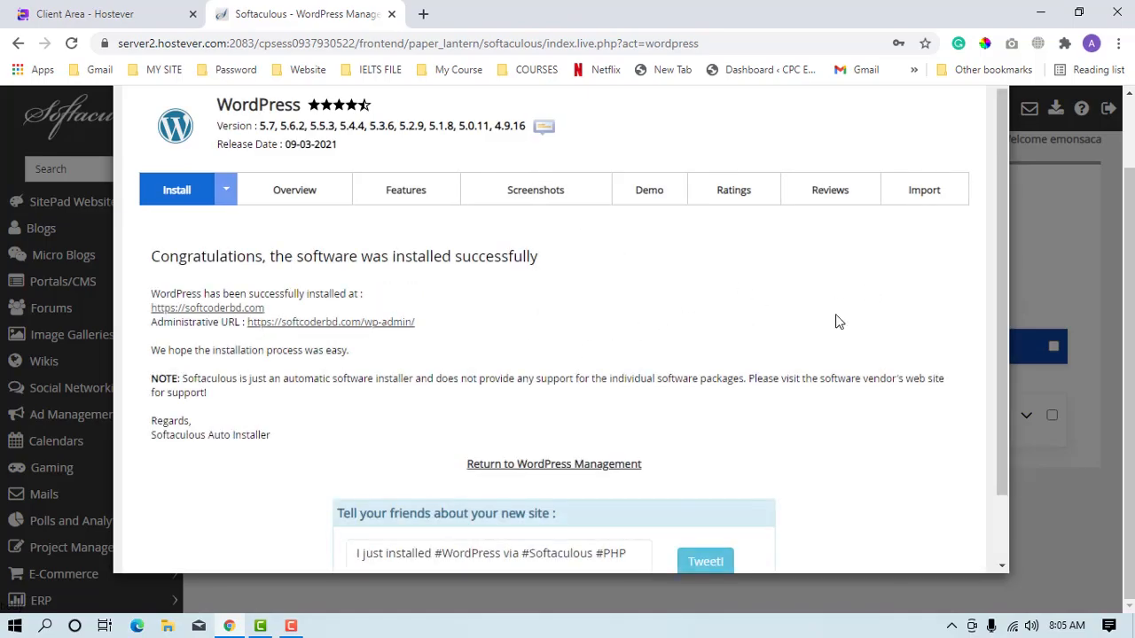
# Open the new softcoderbd.com site and its /wp-admin address in new tabs
pyautogui.rightClick(182, 310)
pyautogui.click(262, 324)
pyautogui.rightClick(291, 327)
pyautogui.click(330, 331)
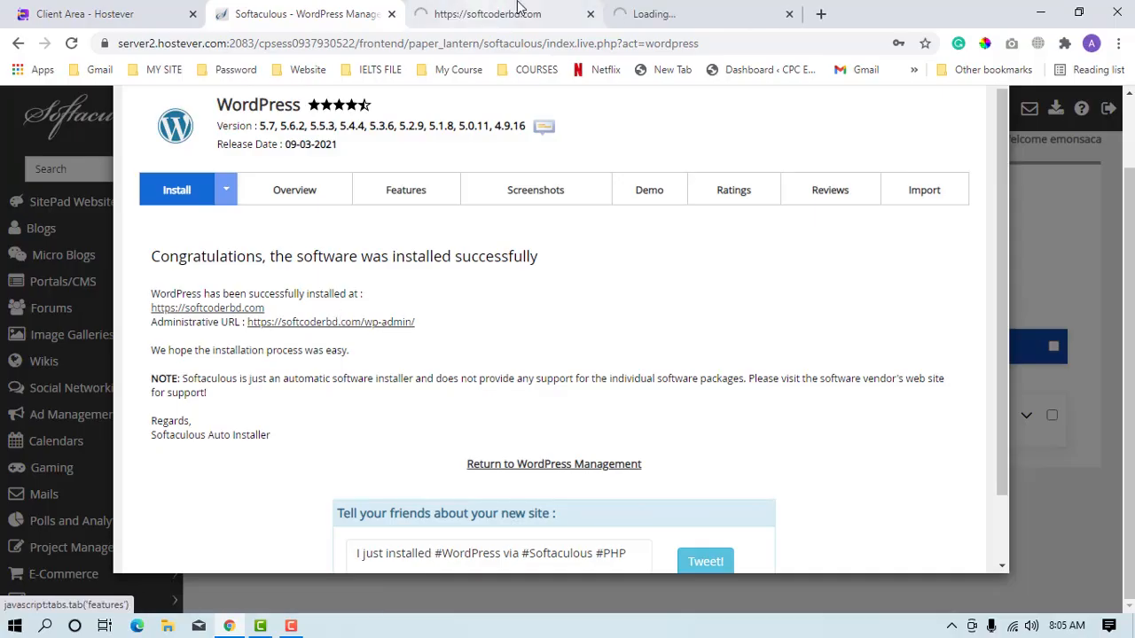
# View the live site's front page, moving its tab to the end
pyautogui.click(532, 19)
pyautogui.moveTo(573, 24); pyautogui.dragTo(671, 36)
pyautogui.scroll(-5, 557, 329)
pyautogui.scroll(5, 570, 327)
pyautogui.scroll(-5, 534, 413)
# Open General Settings in the admin and inspect the Timezone list, leaving it at UTC+0
pyautogui.click(532, 18)
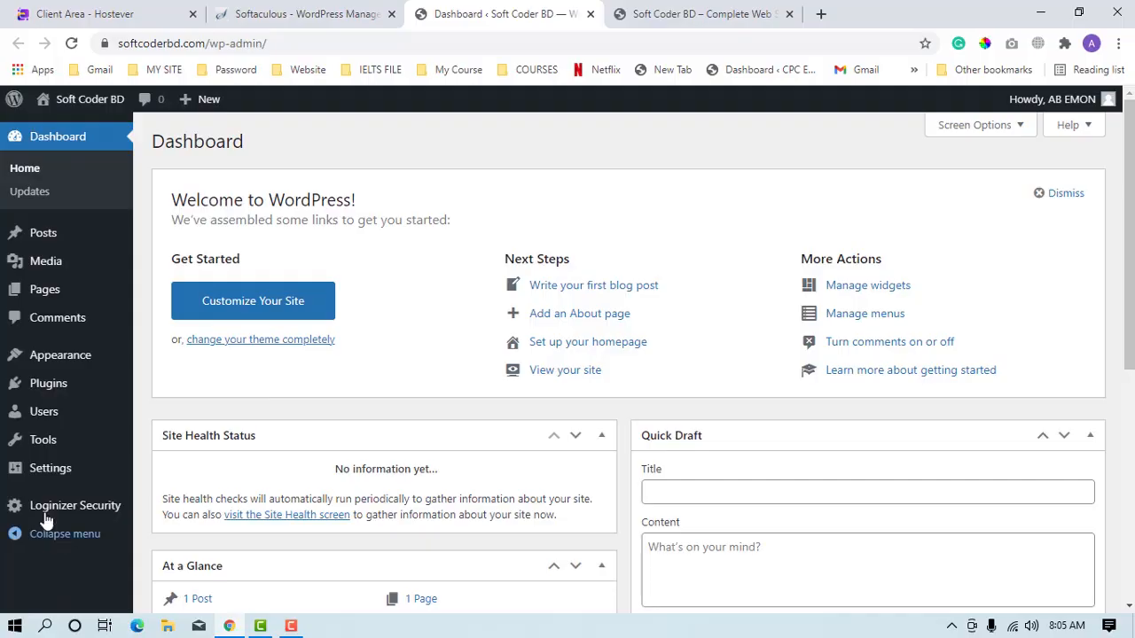
pyautogui.click(46, 477)
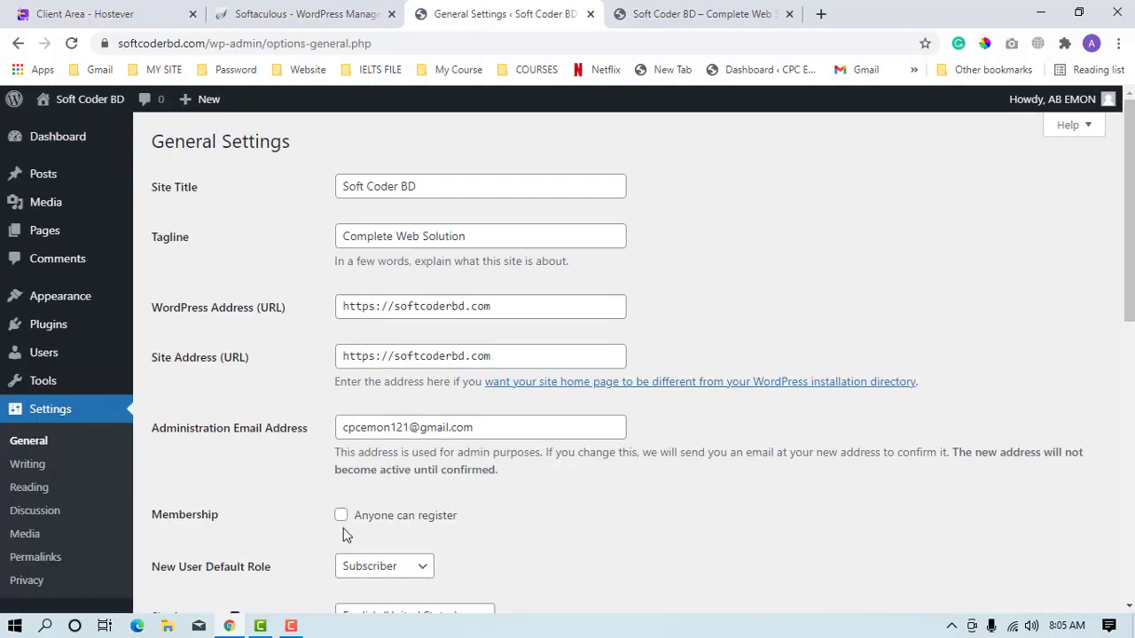
pyautogui.scroll(-3, 371, 565)
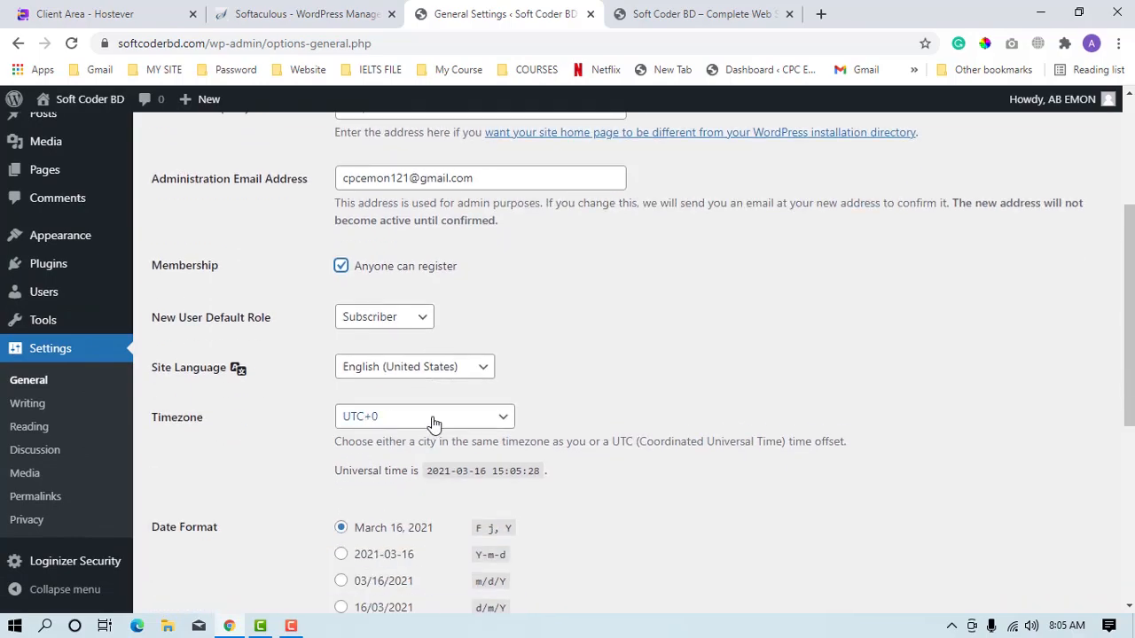
pyautogui.click(464, 428)
pyautogui.click(465, 427)
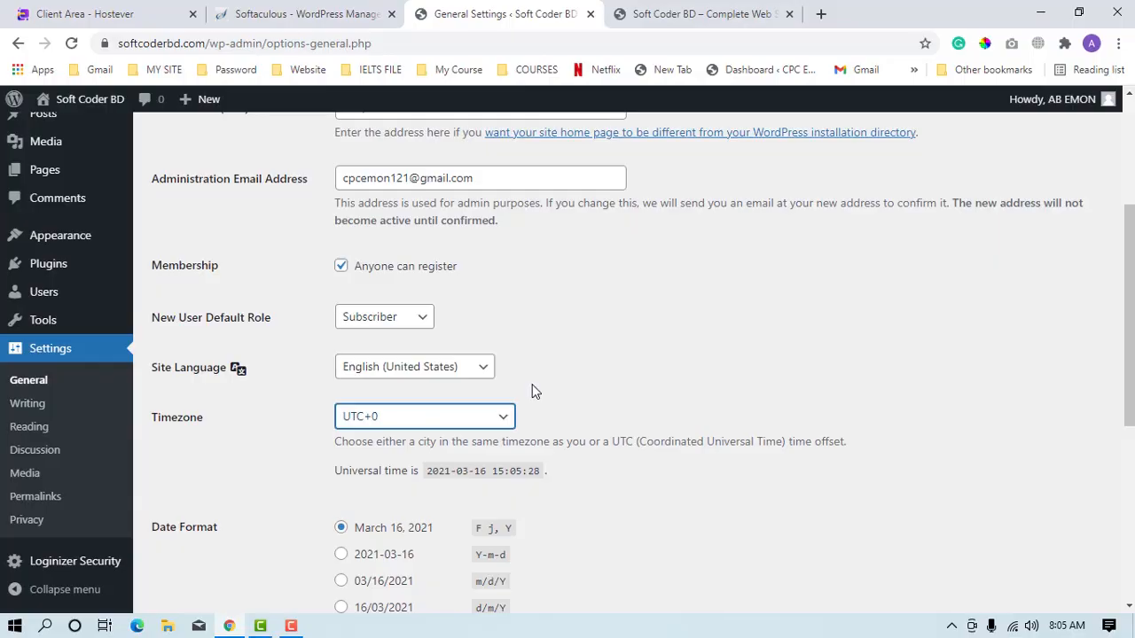
pyautogui.scroll(3, 526, 304)
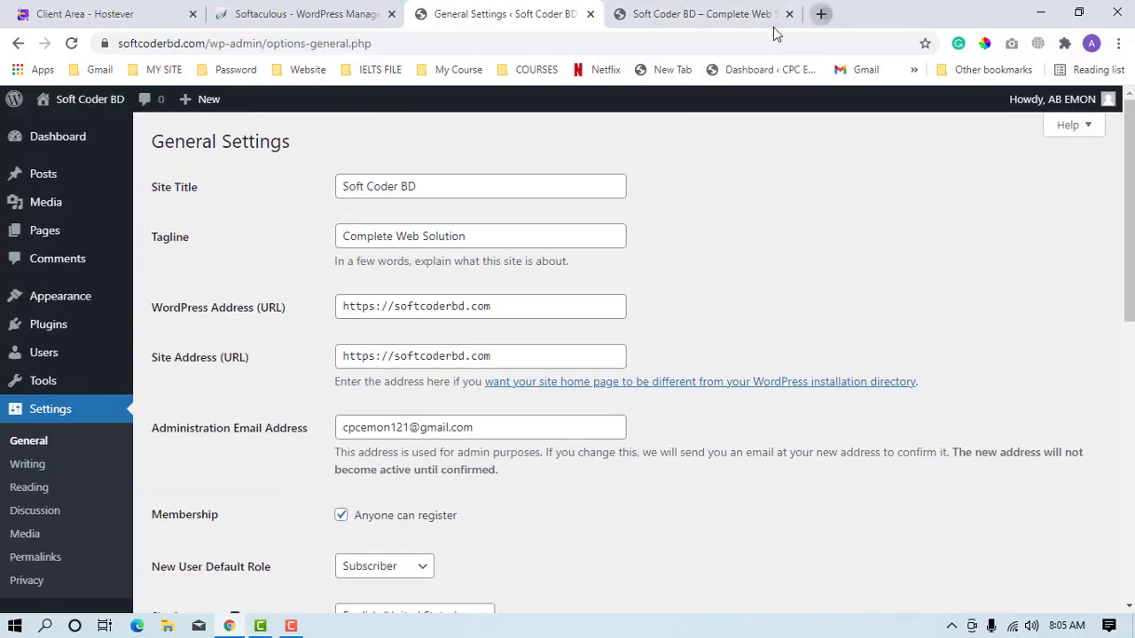
pyautogui.click(822, 14)
# Search Google for 'my time zone' and note Bangladesh Standard Time, GMT+6
pyautogui.write('m')
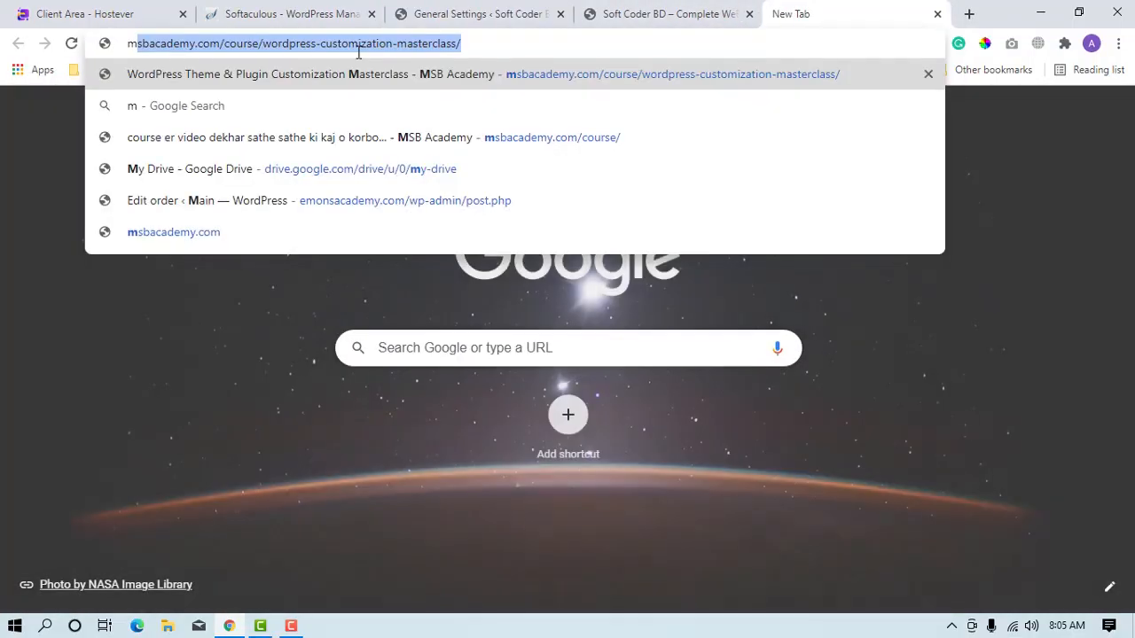
pyautogui.write('y ti')
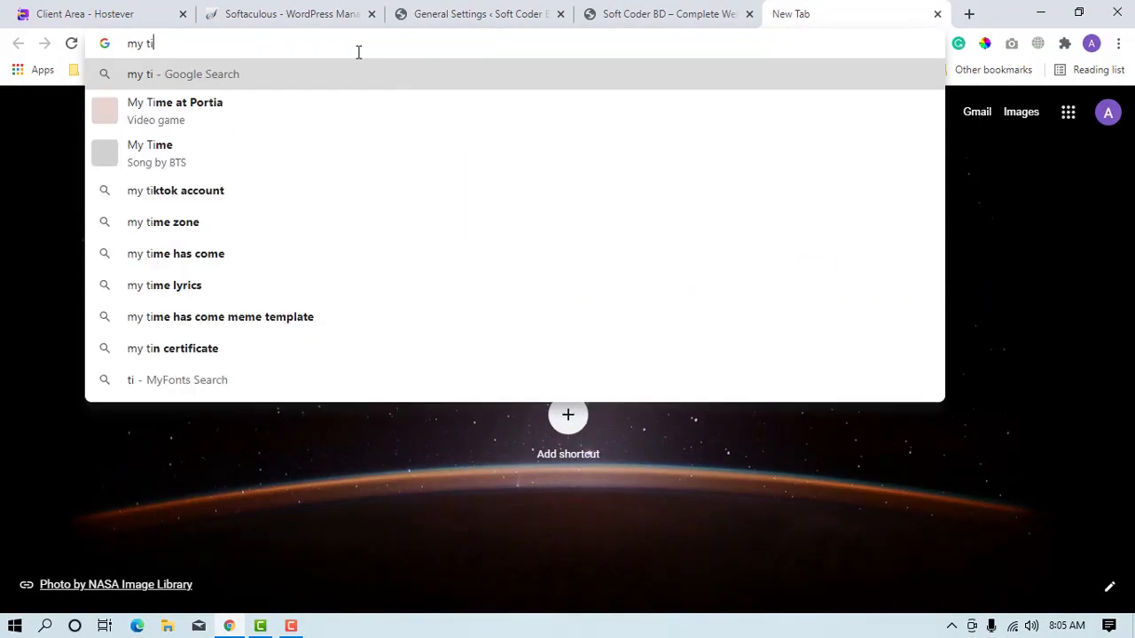
pyautogui.write('me zone')
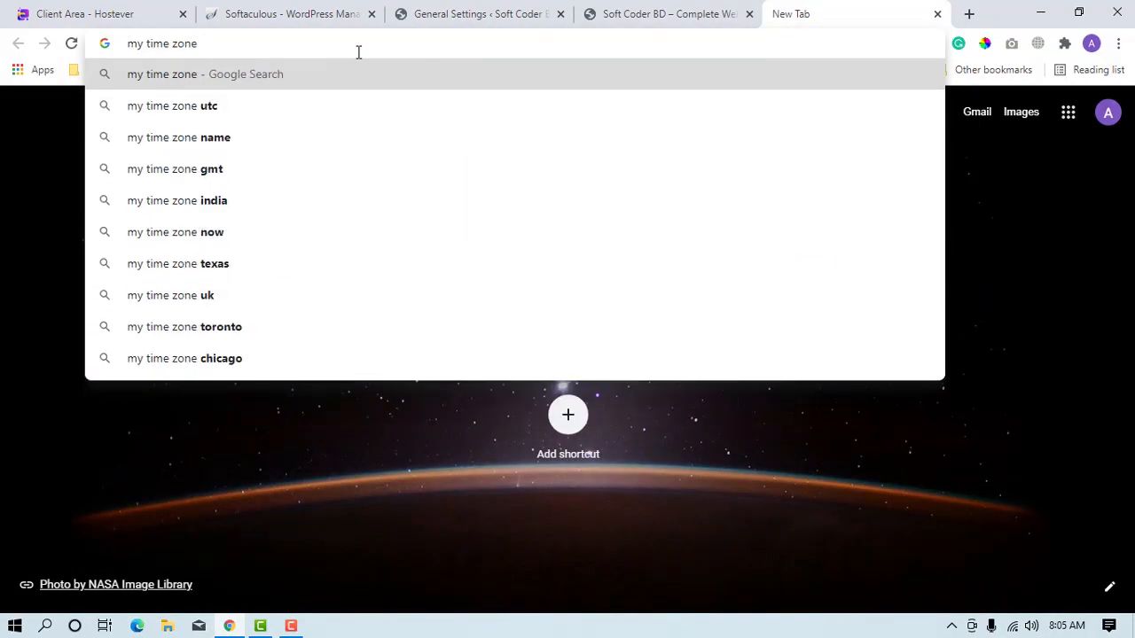
pyautogui.press('Return')
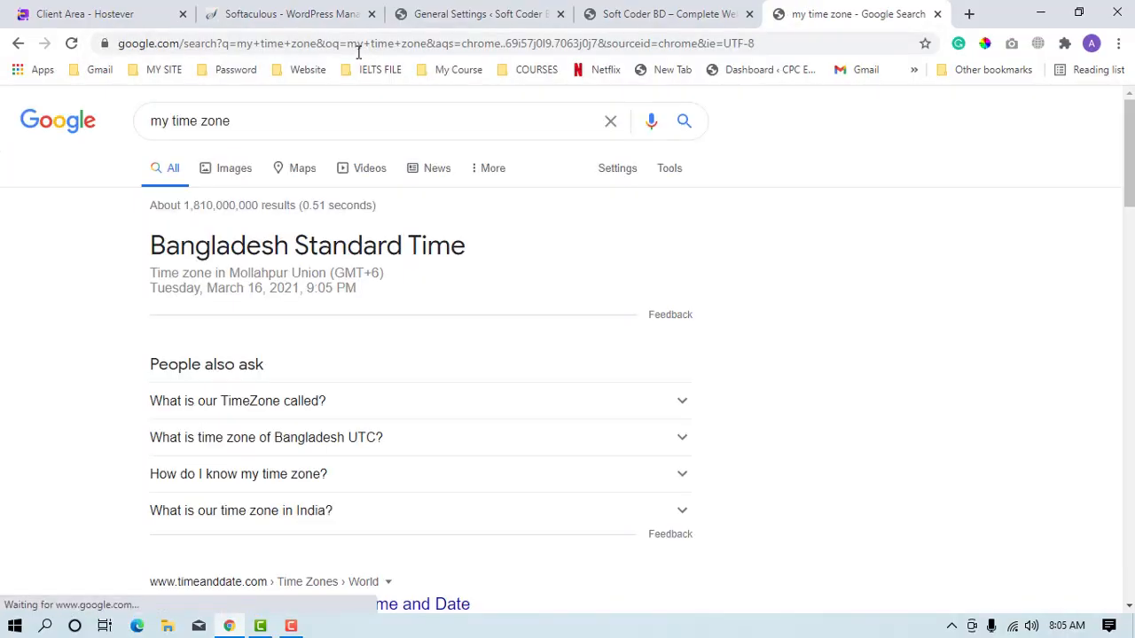
pyautogui.moveTo(152, 245); pyautogui.dragTo(412, 248)
pyautogui.moveTo(156, 274); pyautogui.dragTo(384, 271)
pyautogui.click(315, 279)
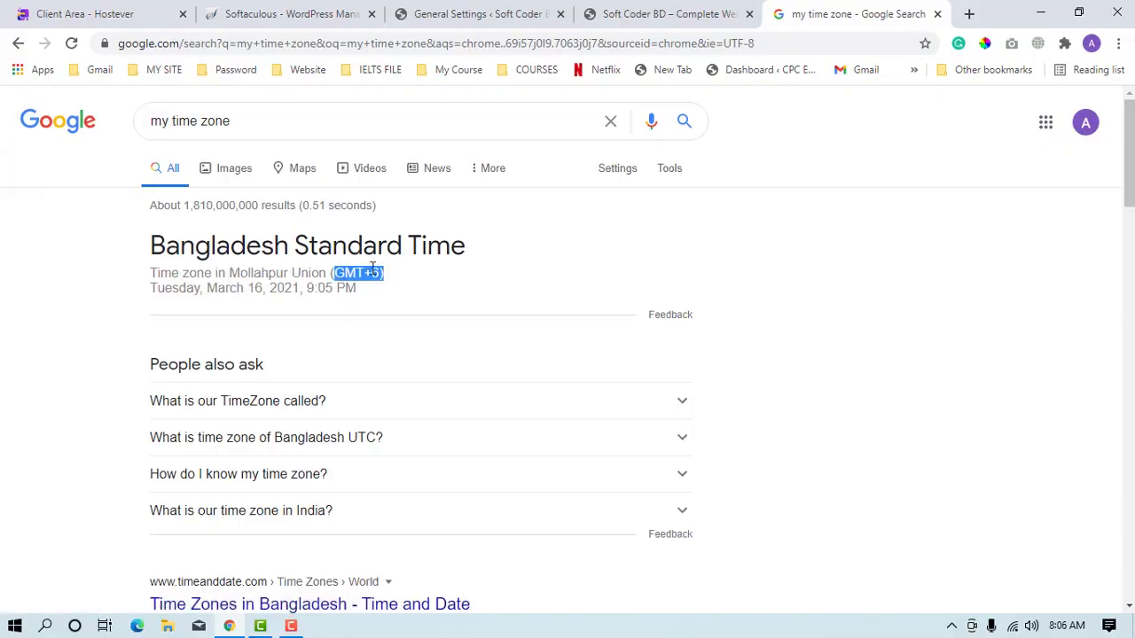
pyautogui.click(496, 13)
# Choose Asia > Dhaka as the site timezone in General Settings
pyautogui.scroll(-2, 405, 559)
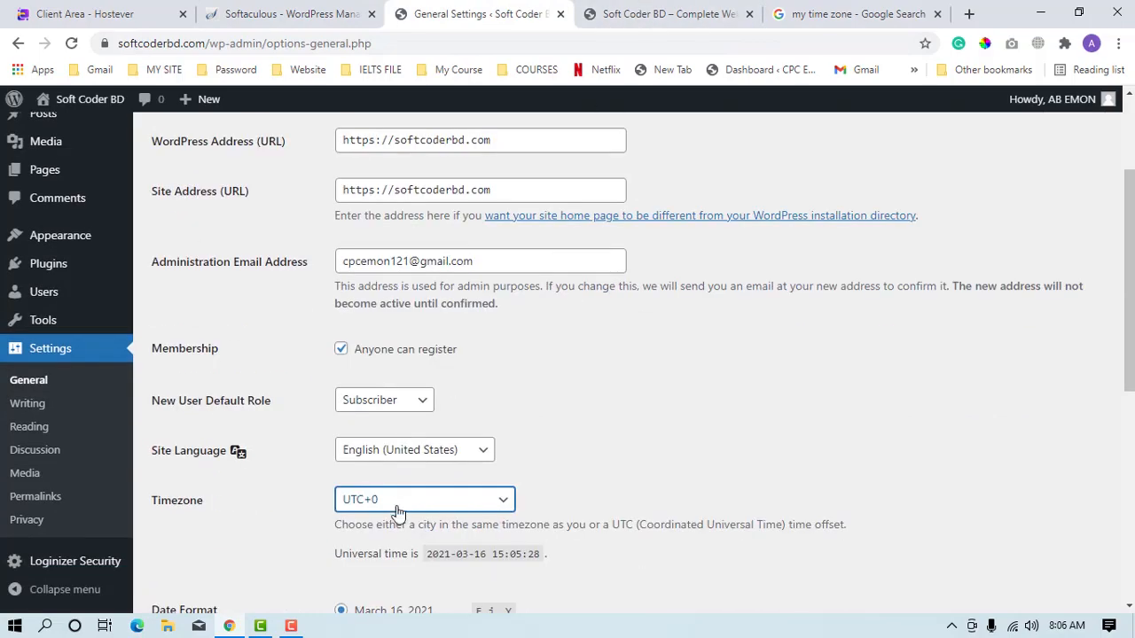
pyautogui.click(395, 500)
pyautogui.scroll(-6, 408, 435)
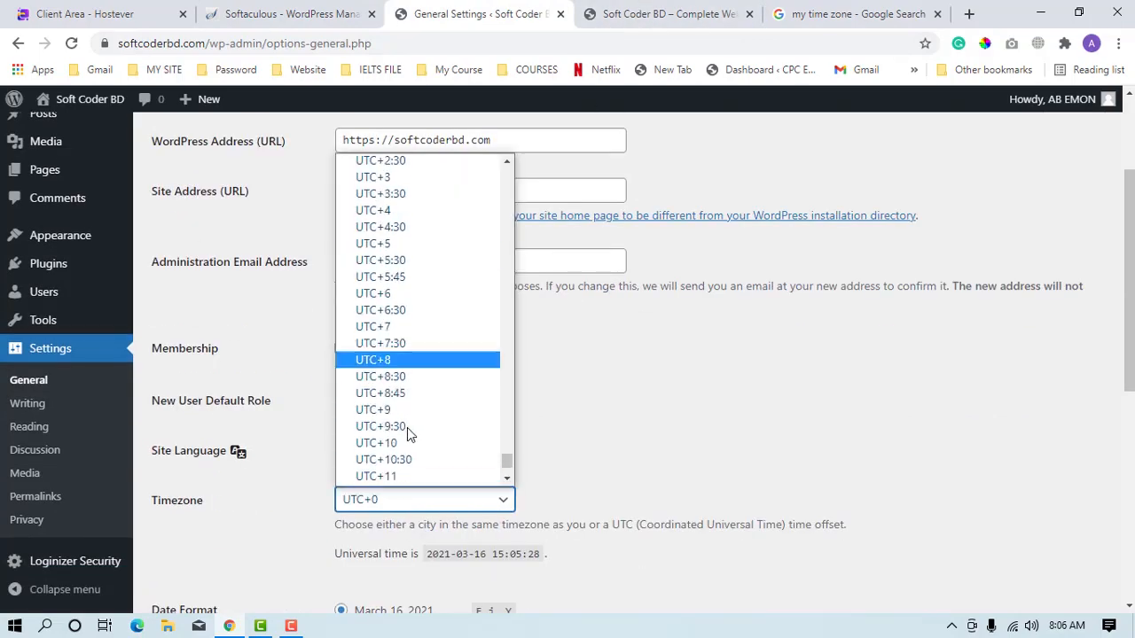
pyautogui.scroll(20, 392, 390)
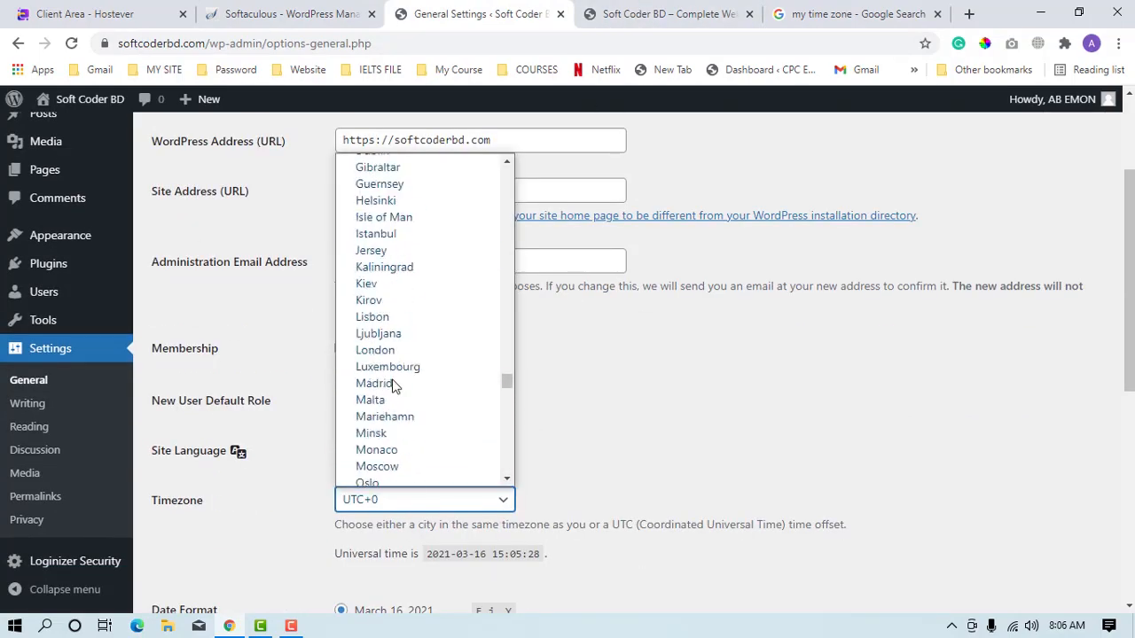
pyautogui.scroll(6, 399, 381)
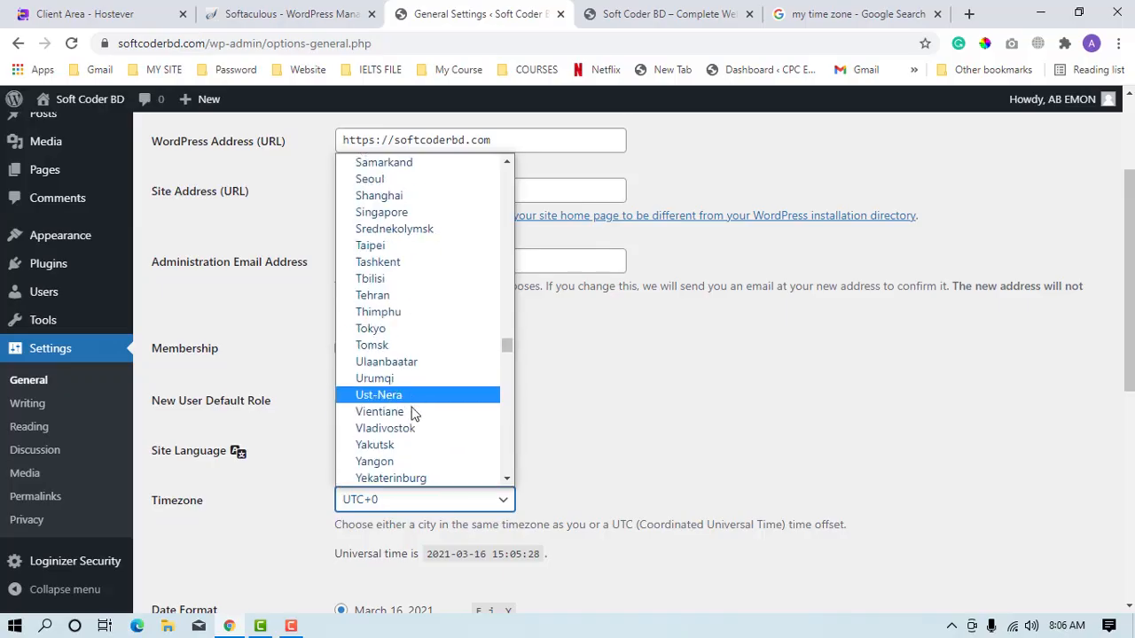
pyautogui.scroll(-4, 413, 412)
pyautogui.scroll(20, 393, 286)
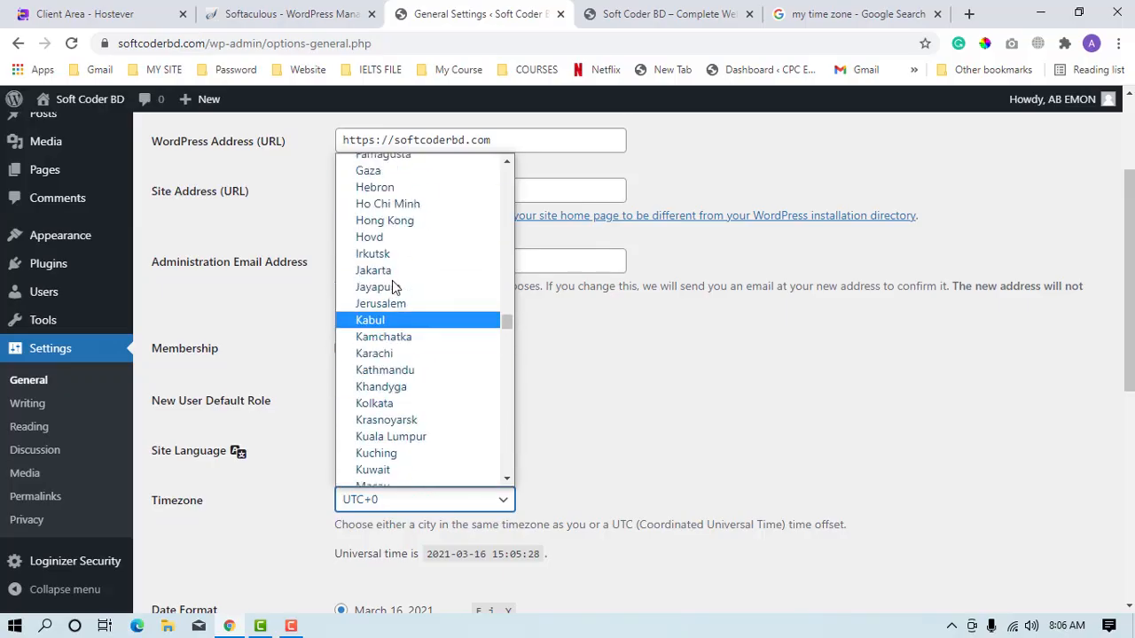
pyautogui.scroll(6, 392, 288)
pyautogui.scroll(20, 438, 312)
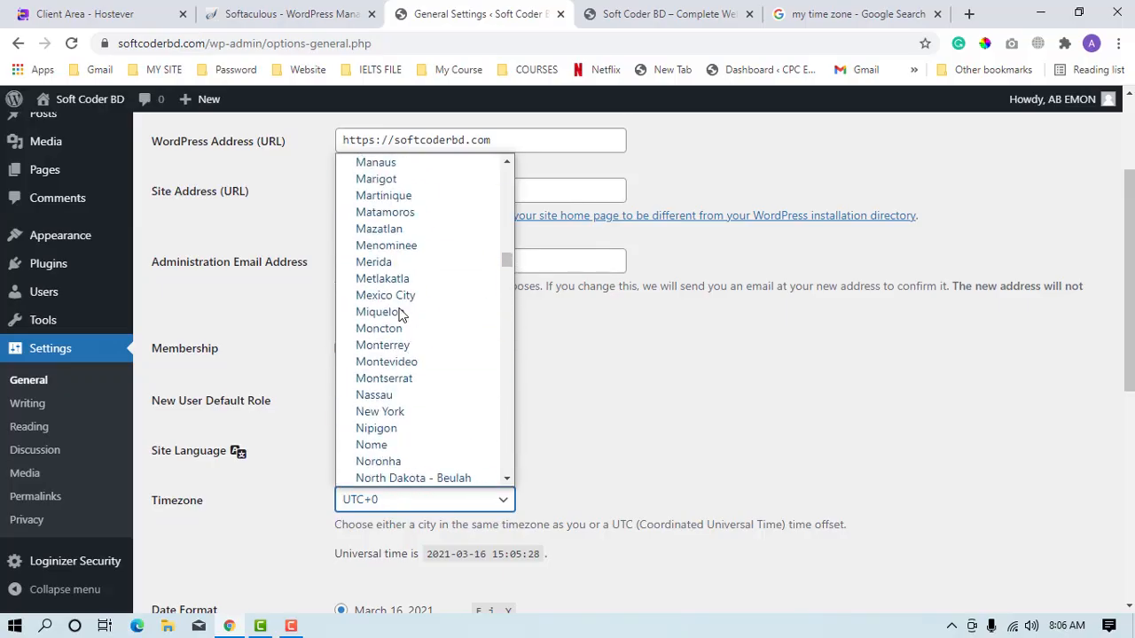
pyautogui.scroll(18, 399, 314)
pyautogui.scroll(-7, 399, 314)
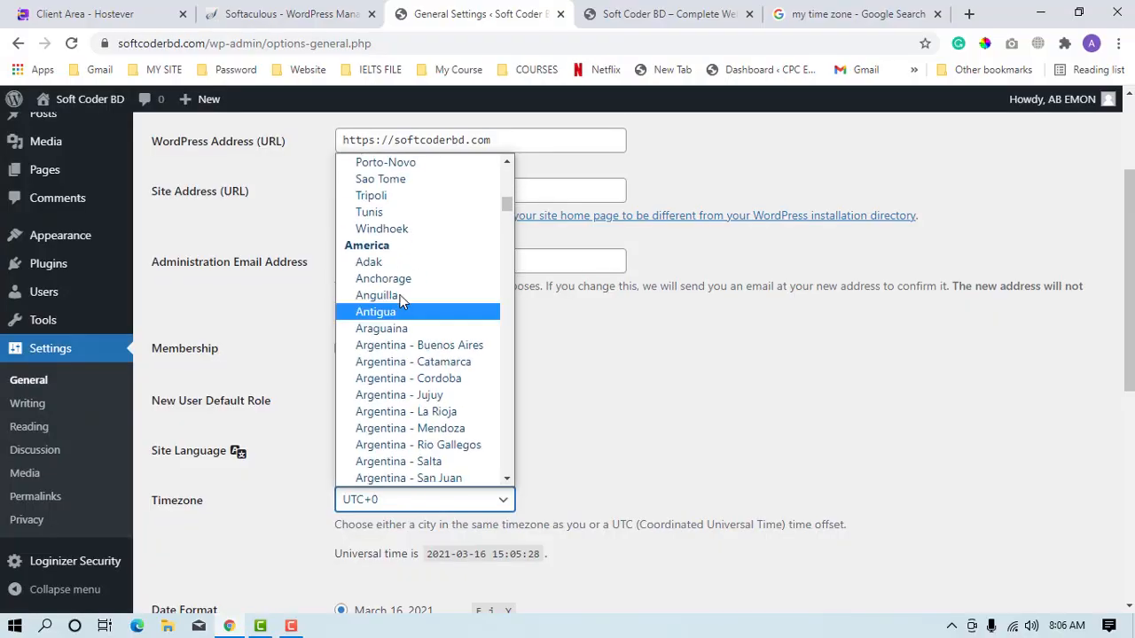
pyautogui.scroll(15, 391, 266)
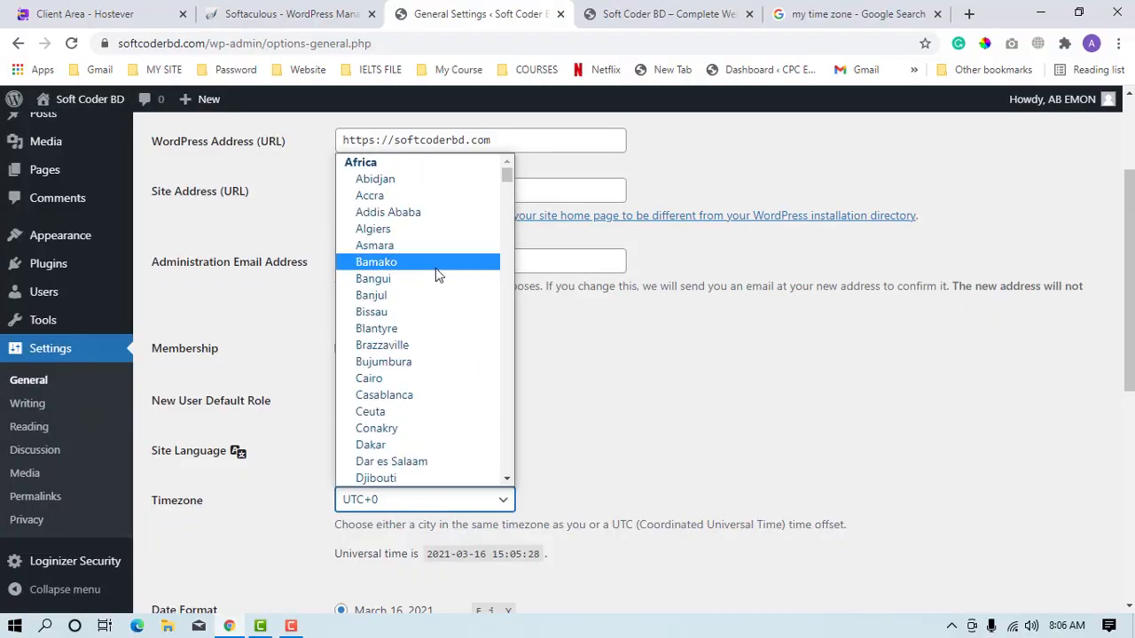
pyautogui.scroll(-17, 427, 334)
pyautogui.scroll(-20, 362, 266)
pyautogui.scroll(-20, 356, 312)
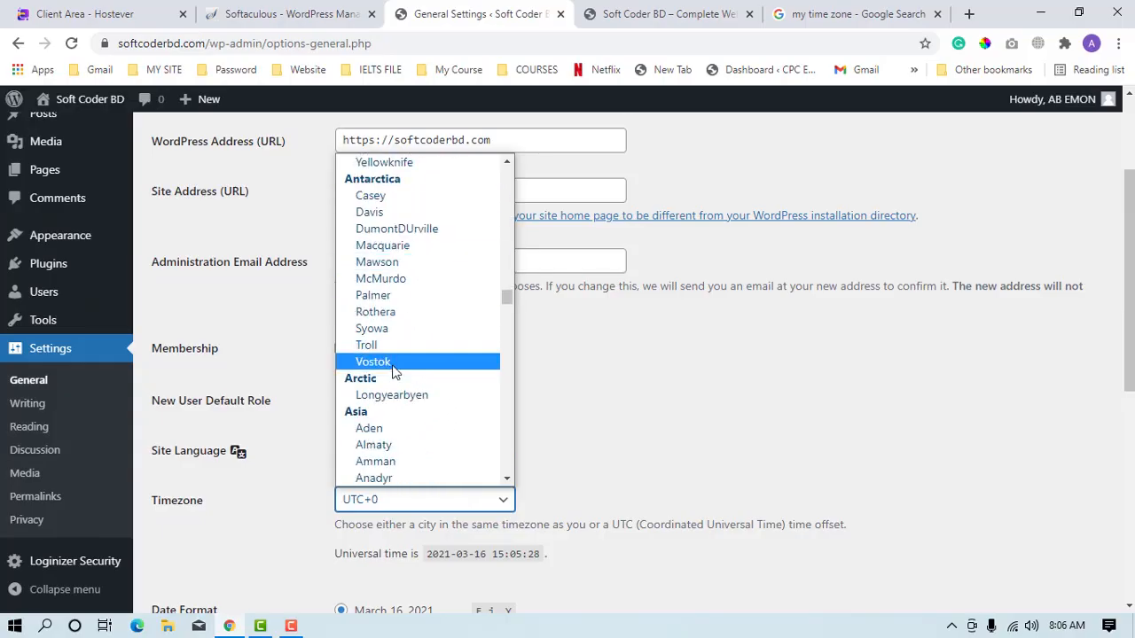
pyautogui.scroll(-4, 384, 452)
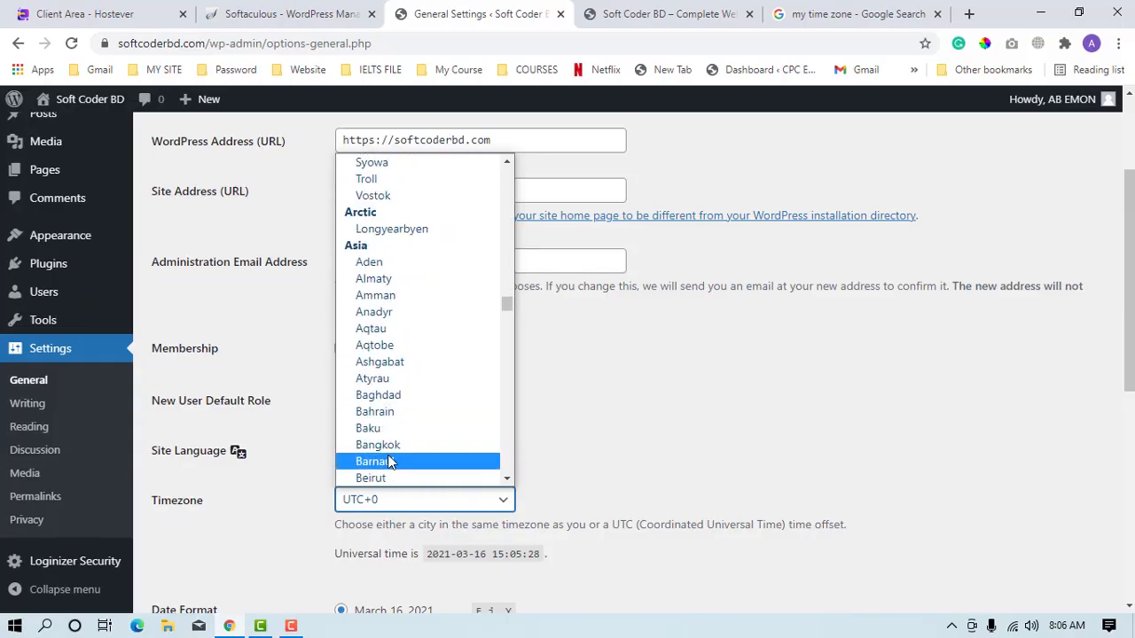
pyautogui.scroll(-3, 388, 461)
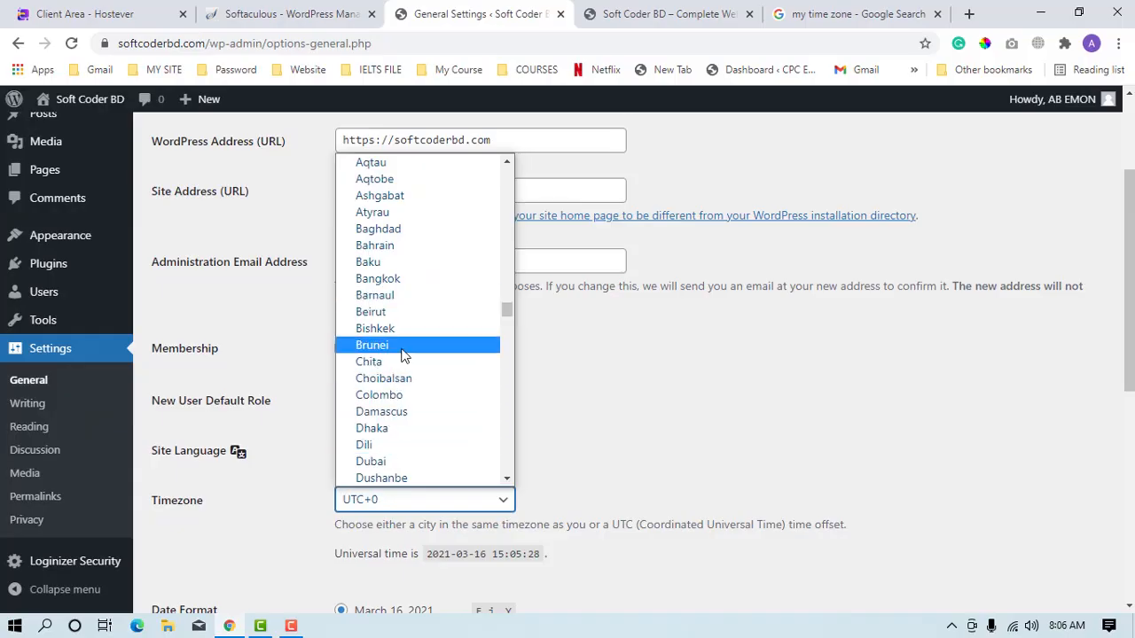
pyautogui.click(373, 429)
# Save the General Settings with the Dhaka timezone
pyautogui.scroll(-2, 525, 482)
pyautogui.click(582, 410)
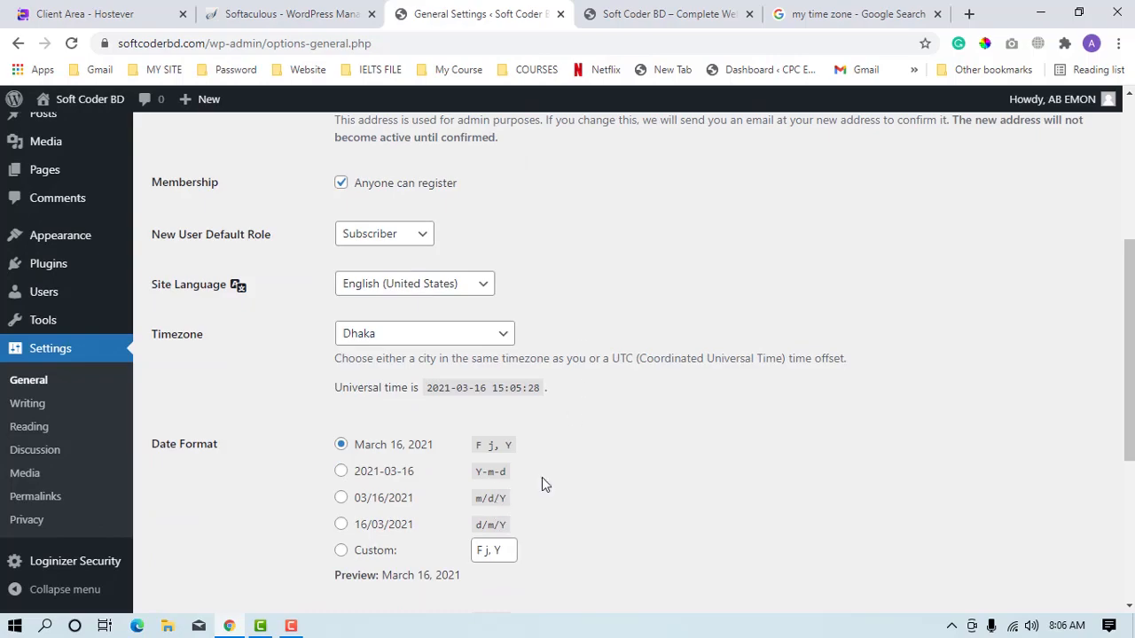
pyautogui.scroll(-3, 537, 485)
pyautogui.click(203, 602)
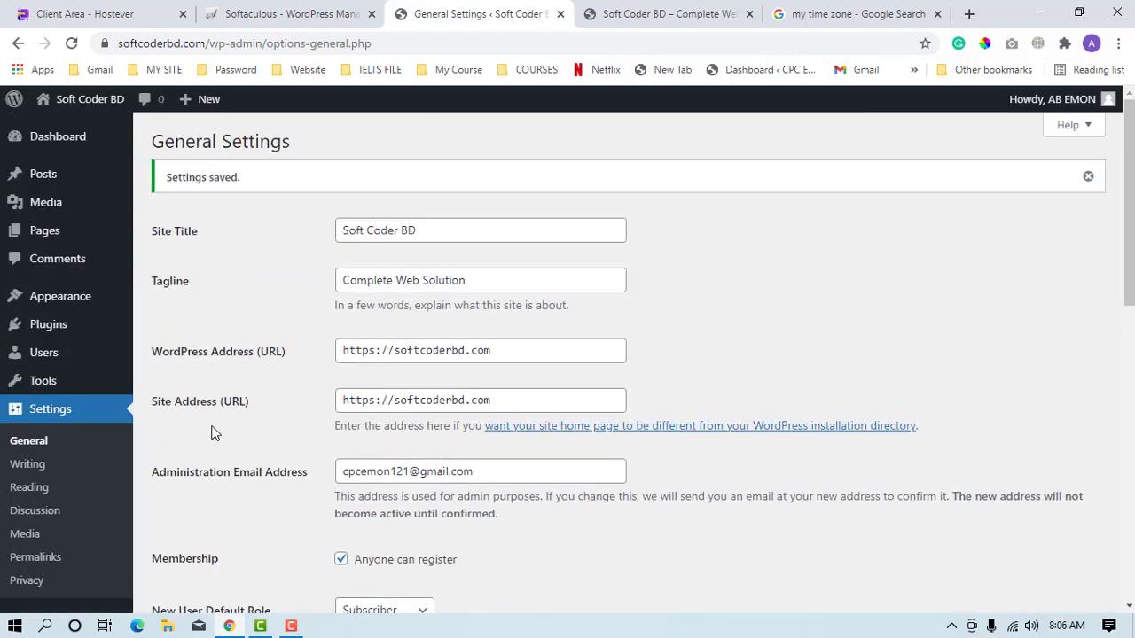
# Switch the permalink structure to Post name (/%postname%/) and save it
pyautogui.click(18, 494)
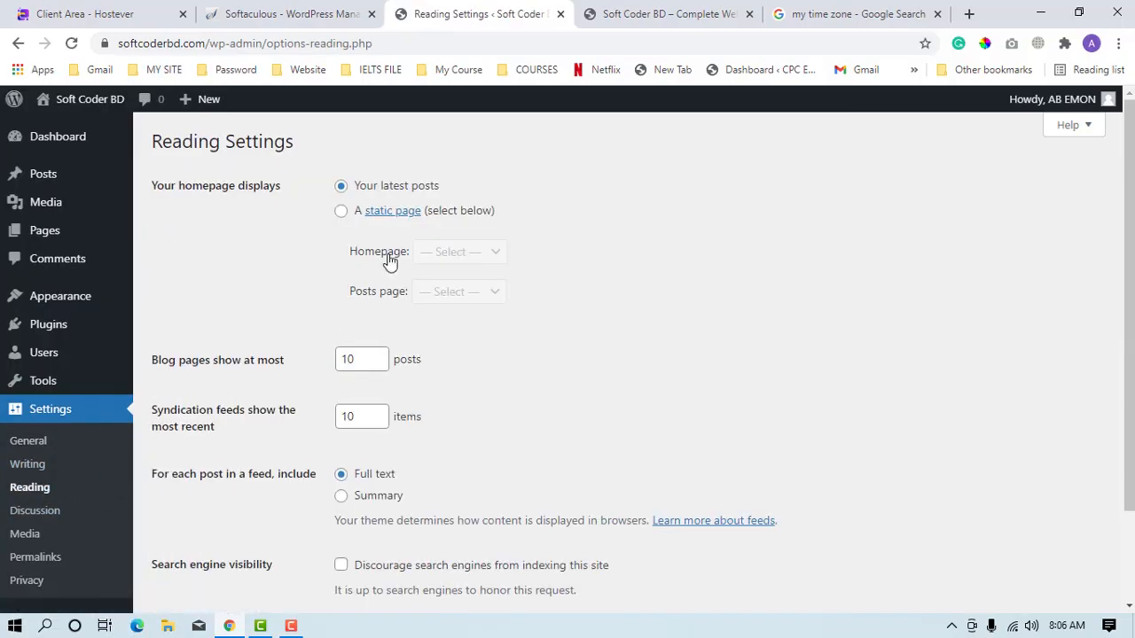
pyautogui.scroll(-2, 349, 405)
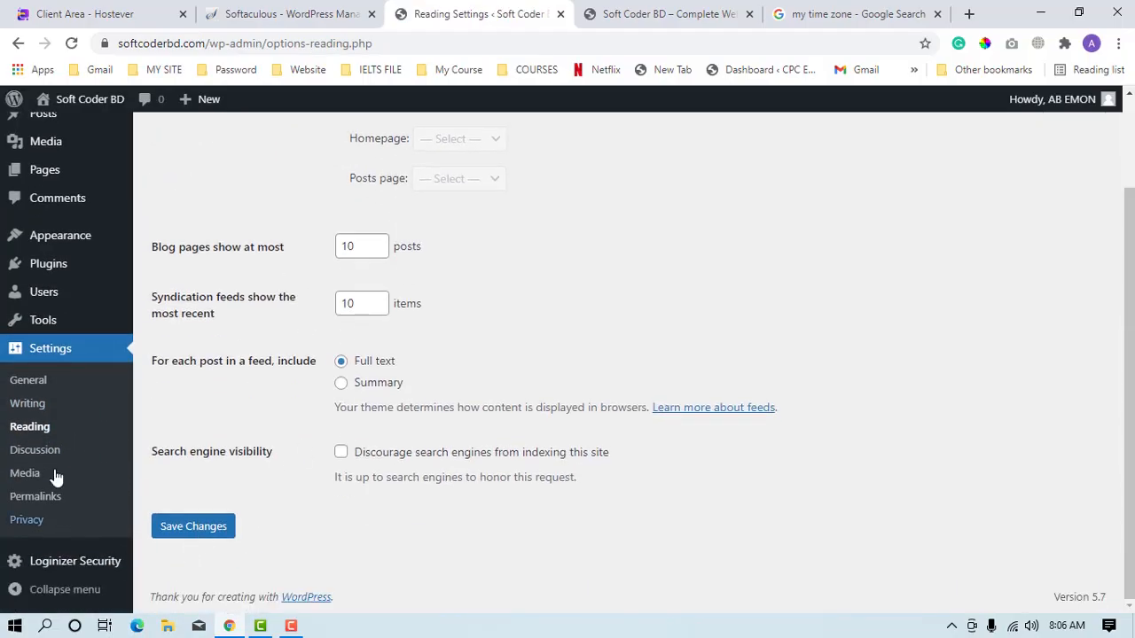
pyautogui.click(22, 497)
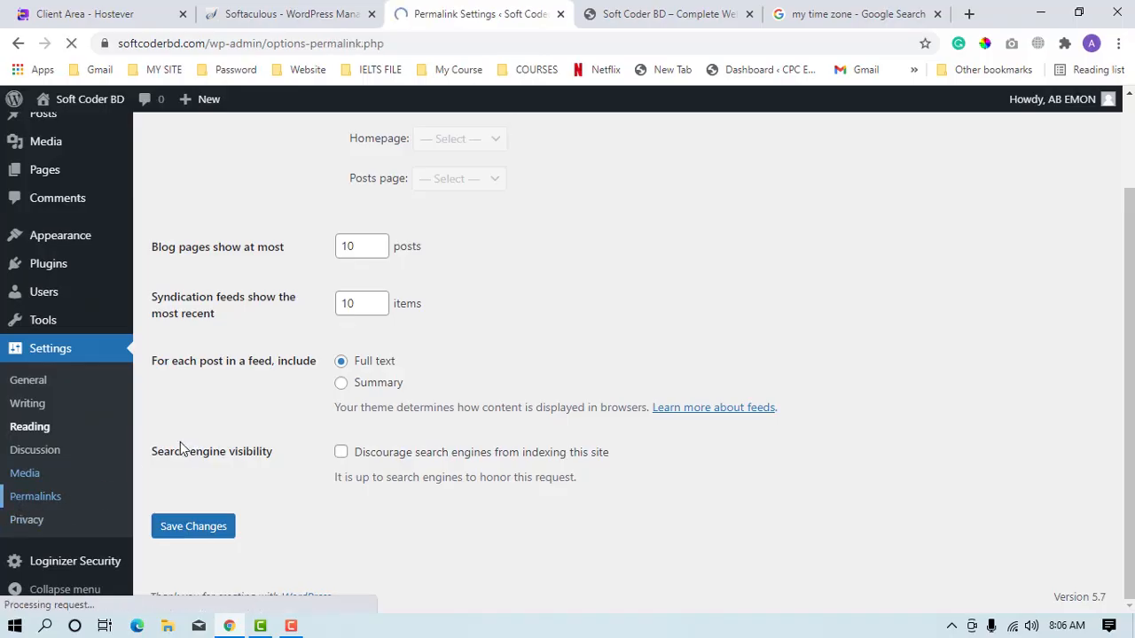
pyautogui.click(175, 470)
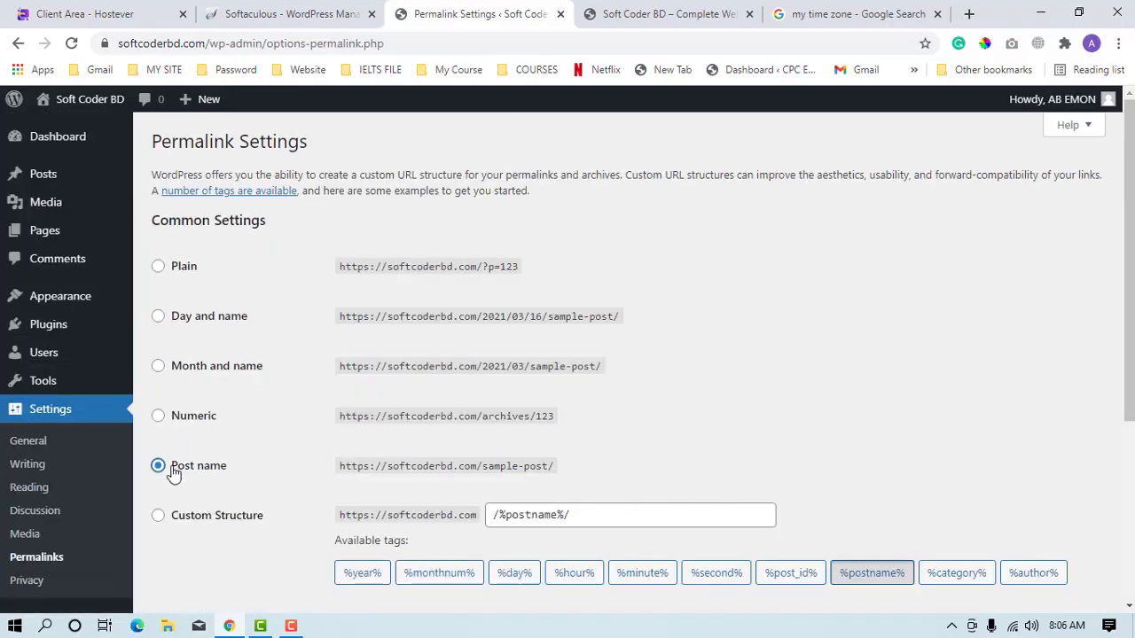
pyautogui.scroll(-3, 429, 510)
pyautogui.click(194, 566)
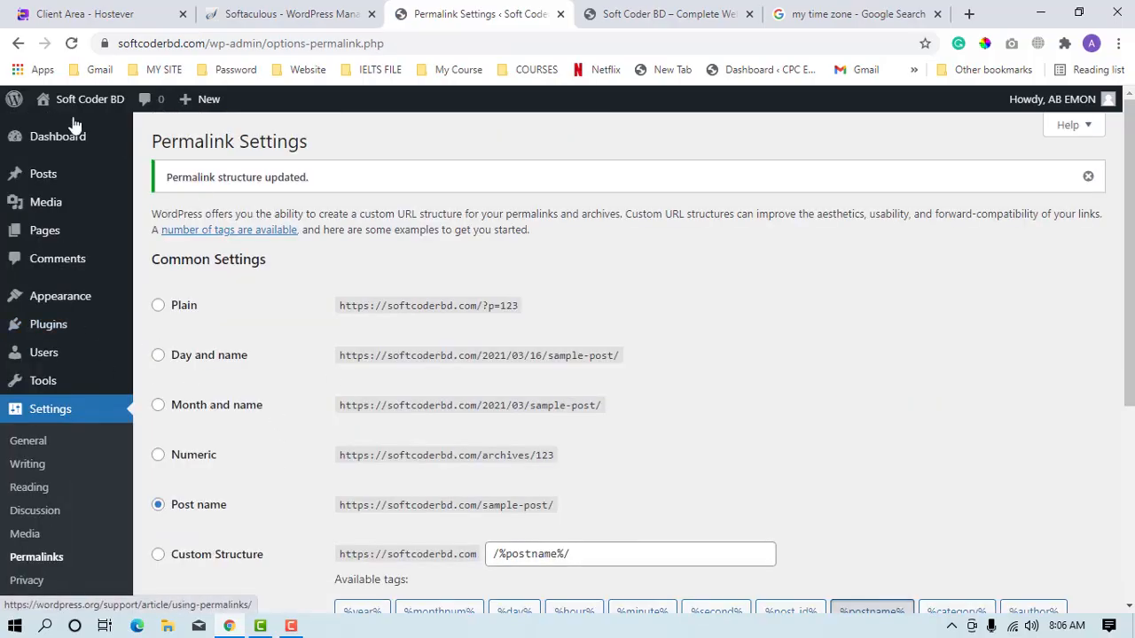
pyautogui.click(683, 15)
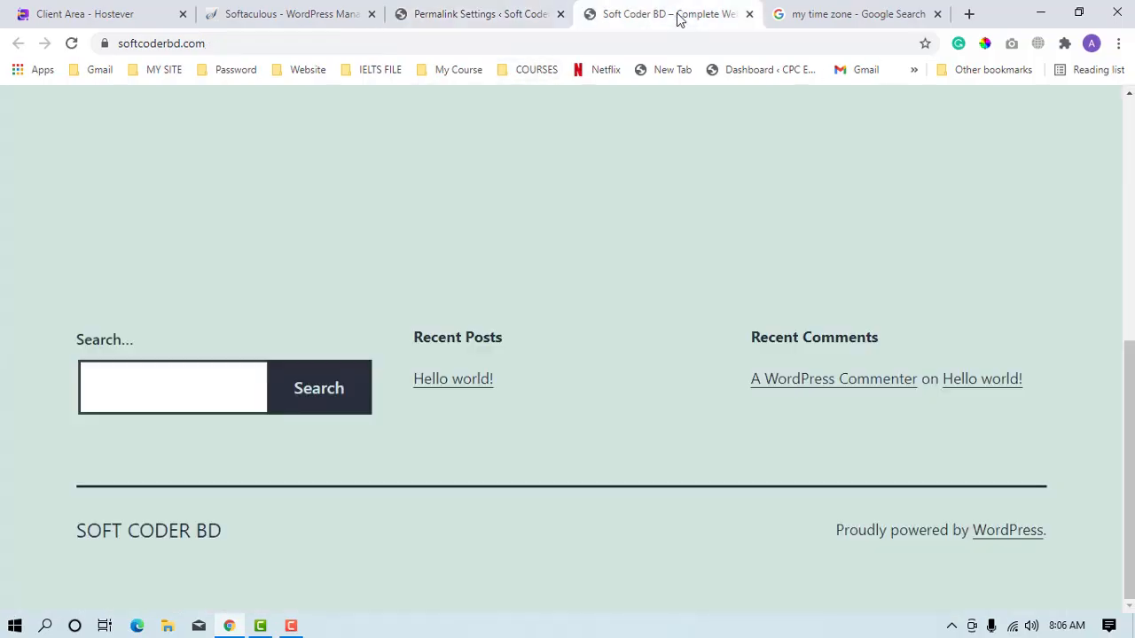
pyautogui.click(73, 44)
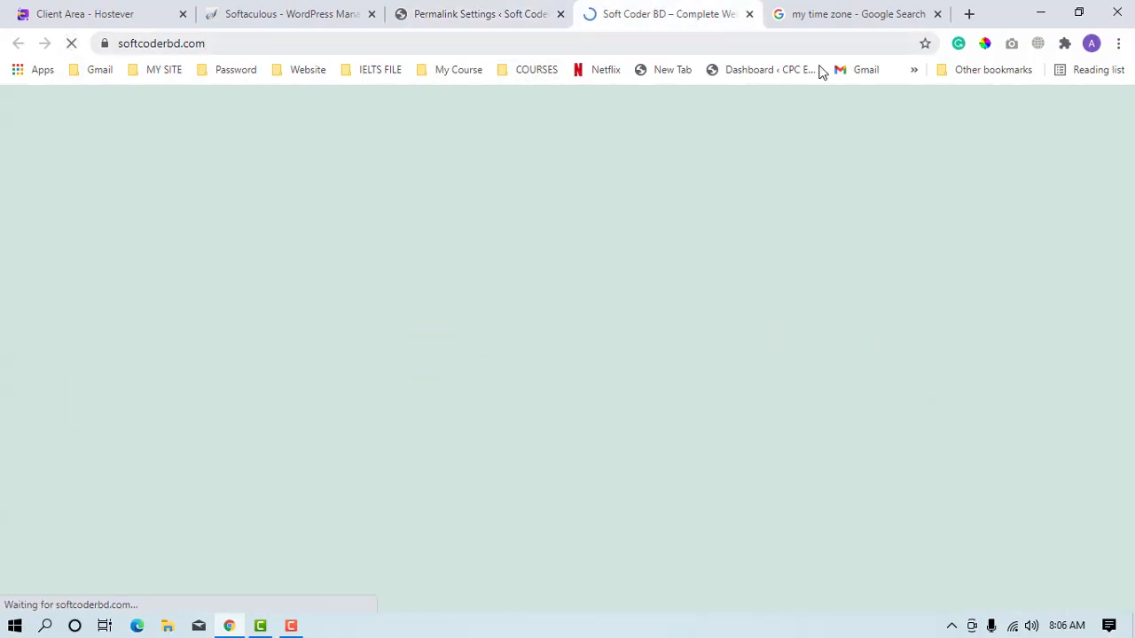
pyautogui.scroll(6, 462, 281)
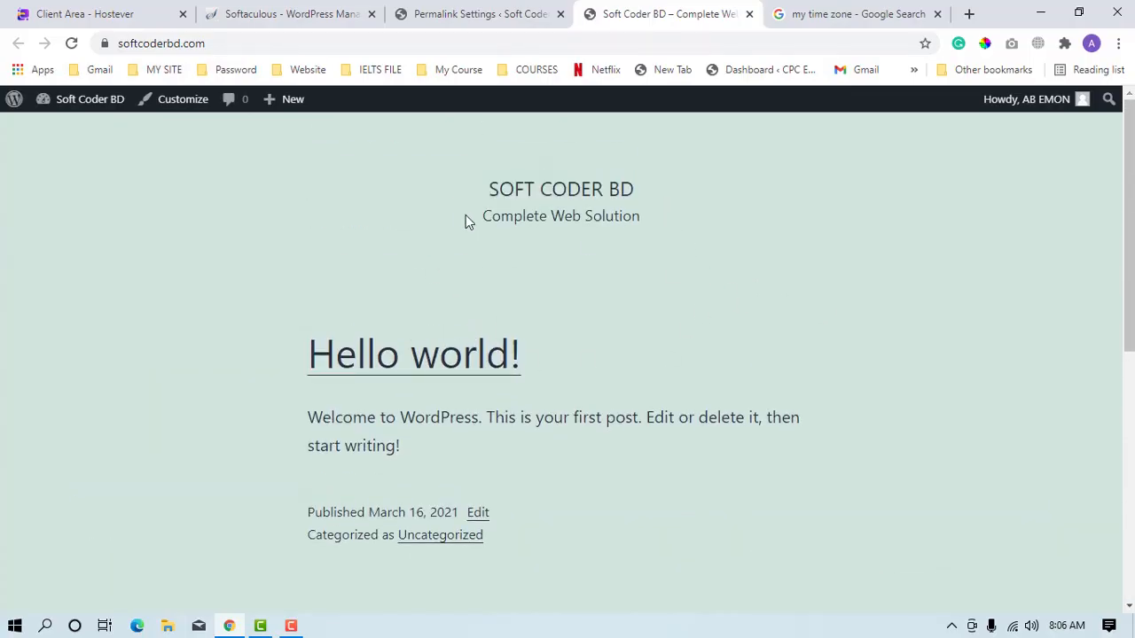
pyautogui.moveTo(644, 218); pyautogui.dragTo(689, 261)
pyautogui.moveTo(509, 368); pyautogui.dragTo(581, 350)
pyautogui.scroll(-3, 692, 488)
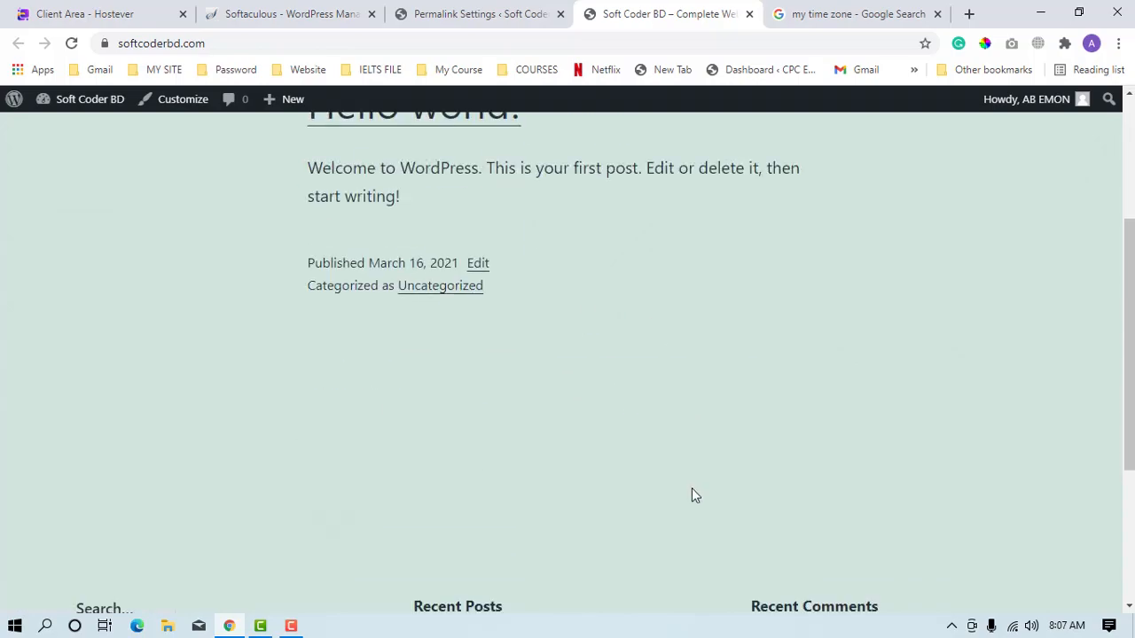
pyautogui.scroll(3, 656, 443)
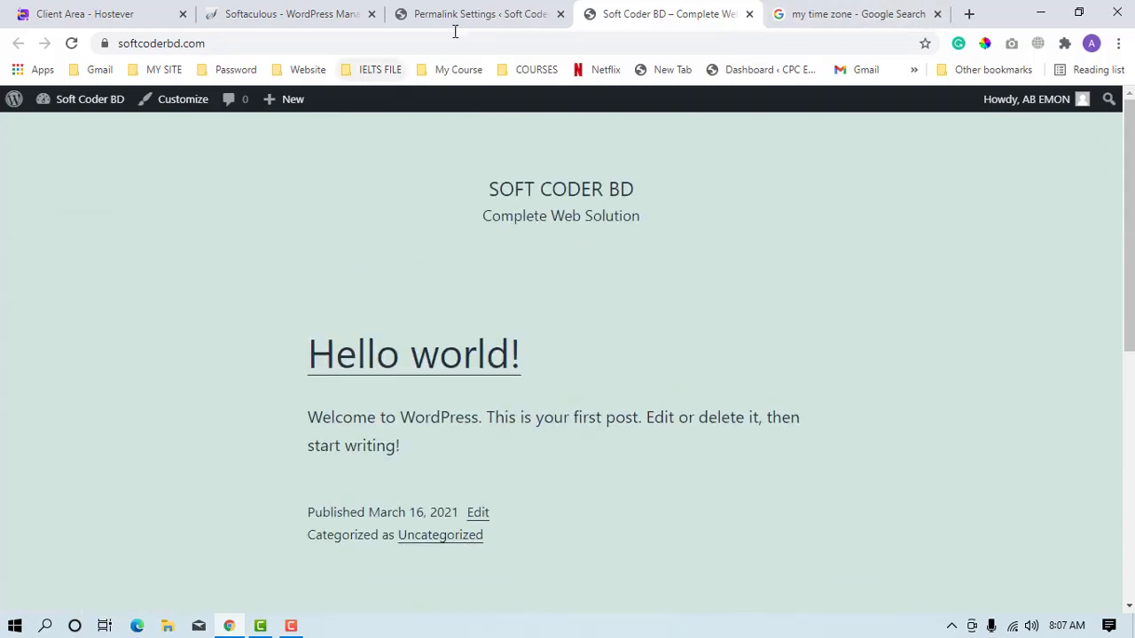
pyautogui.click(266, 15)
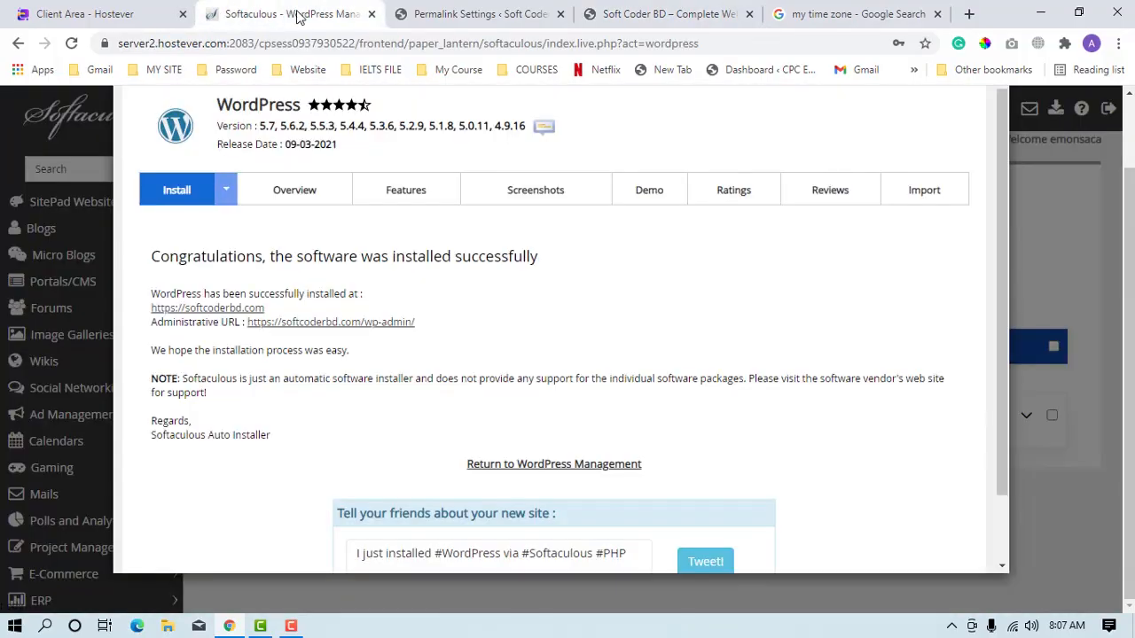
pyautogui.click(483, 14)
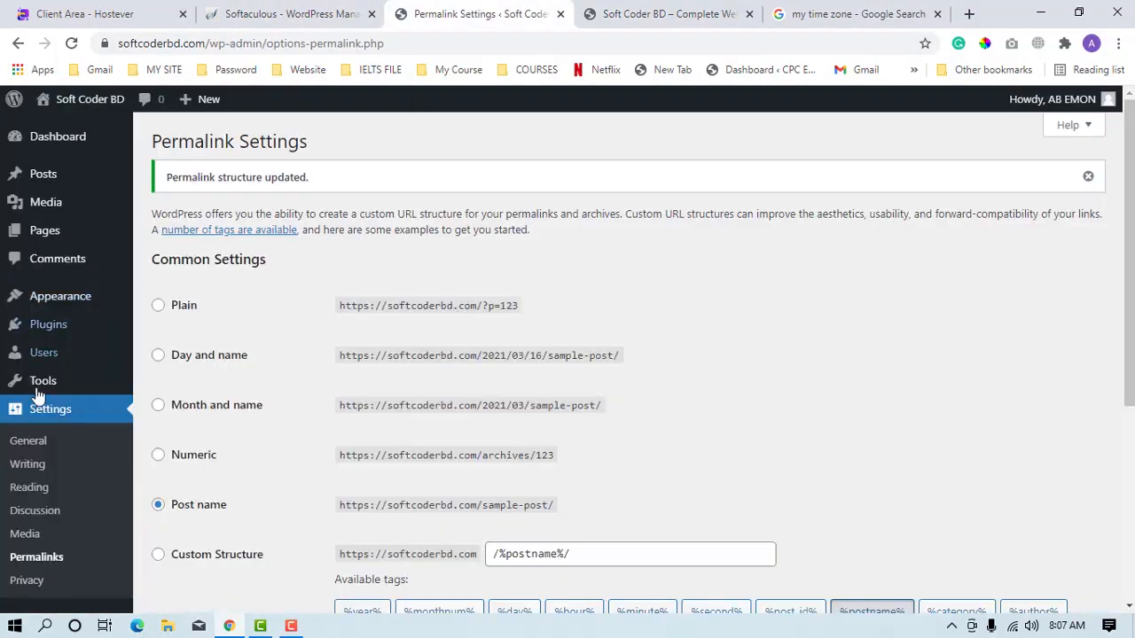
pyautogui.scroll(-3, 44, 534)
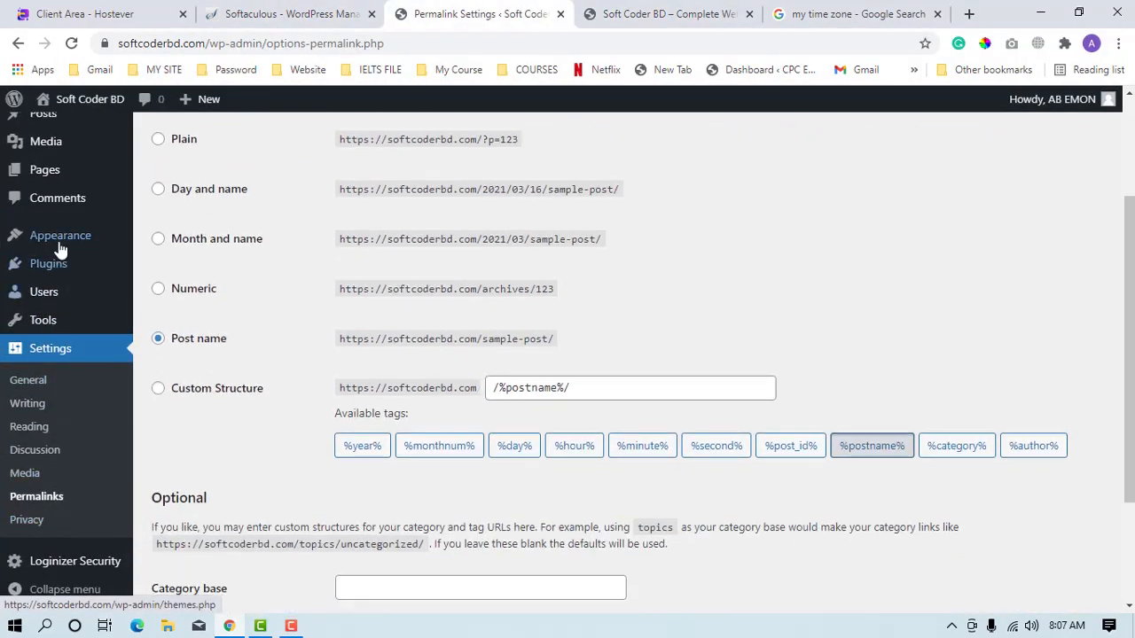
# Bring up the Upload Theme form under Appearance > Themes > Add New
pyautogui.moveTo(60, 248)
pyautogui.click(185, 238)
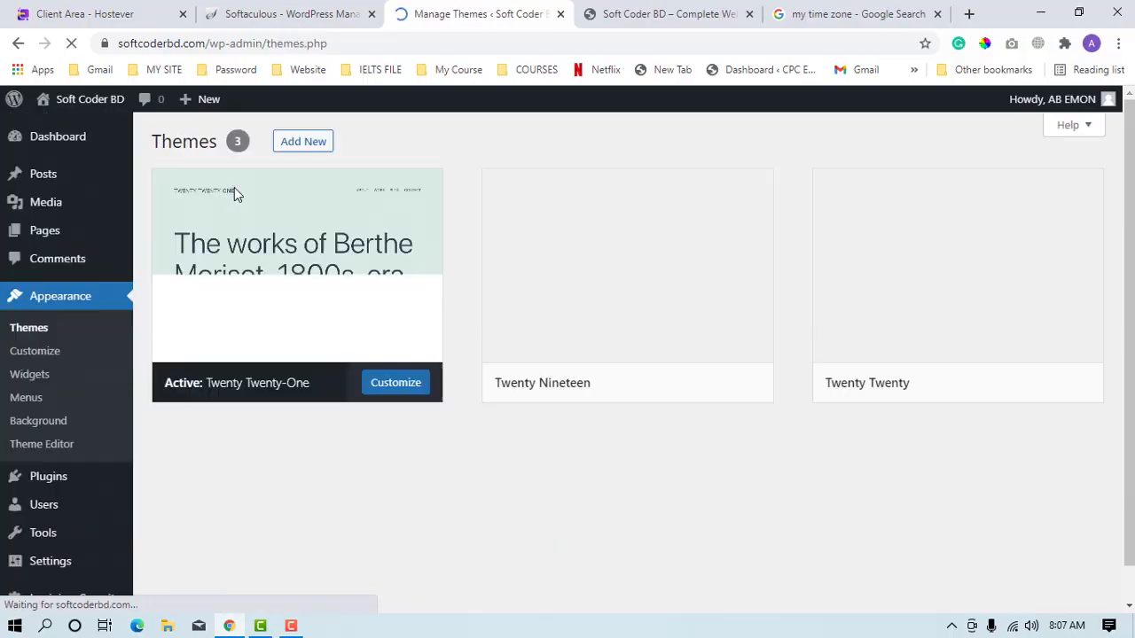
pyautogui.click(303, 142)
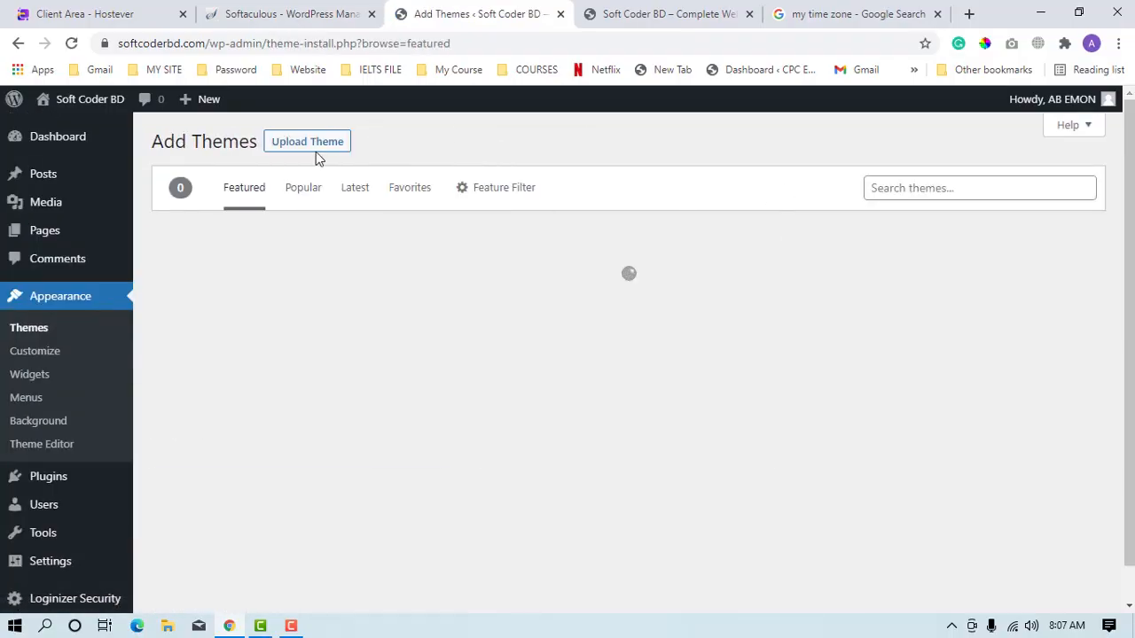
pyautogui.click(314, 145)
pyautogui.click(520, 292)
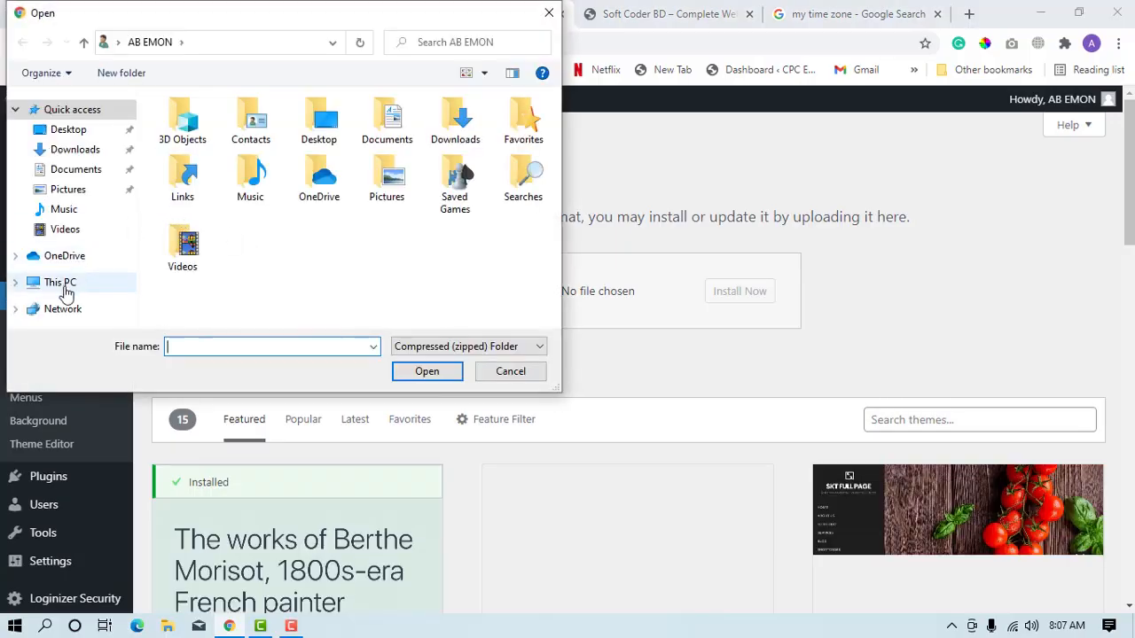
# Pick the Zelle lite theme zip from D:\DX\New folder and install it
pyautogui.click(78, 284)
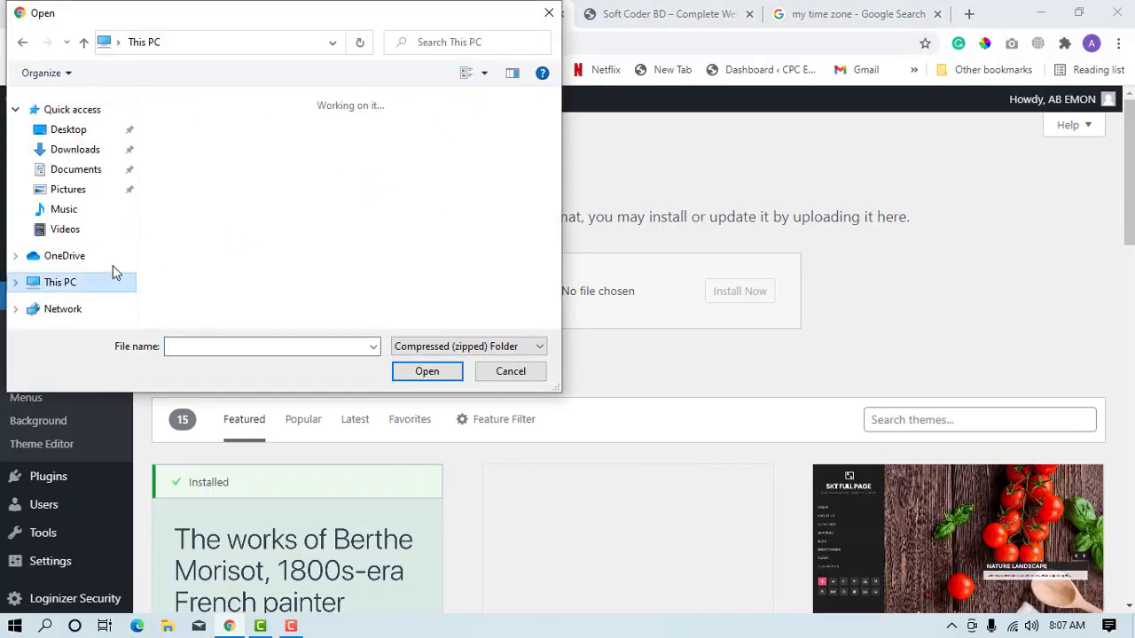
pyautogui.scroll(-5, 221, 230)
pyautogui.doubleClick(222, 245)
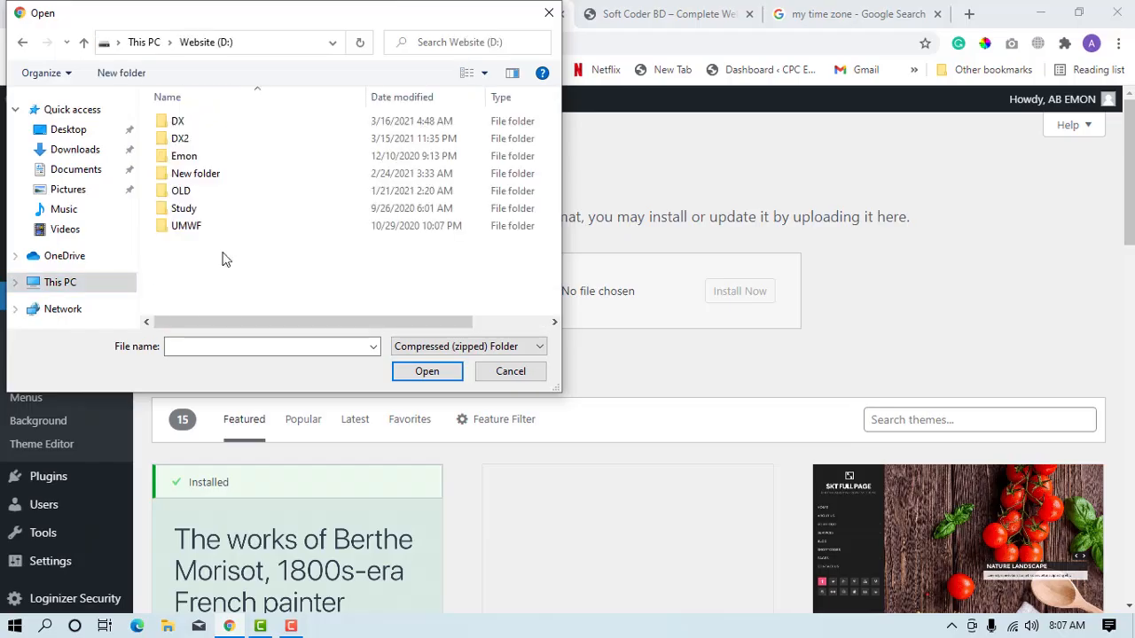
pyautogui.doubleClick(204, 138)
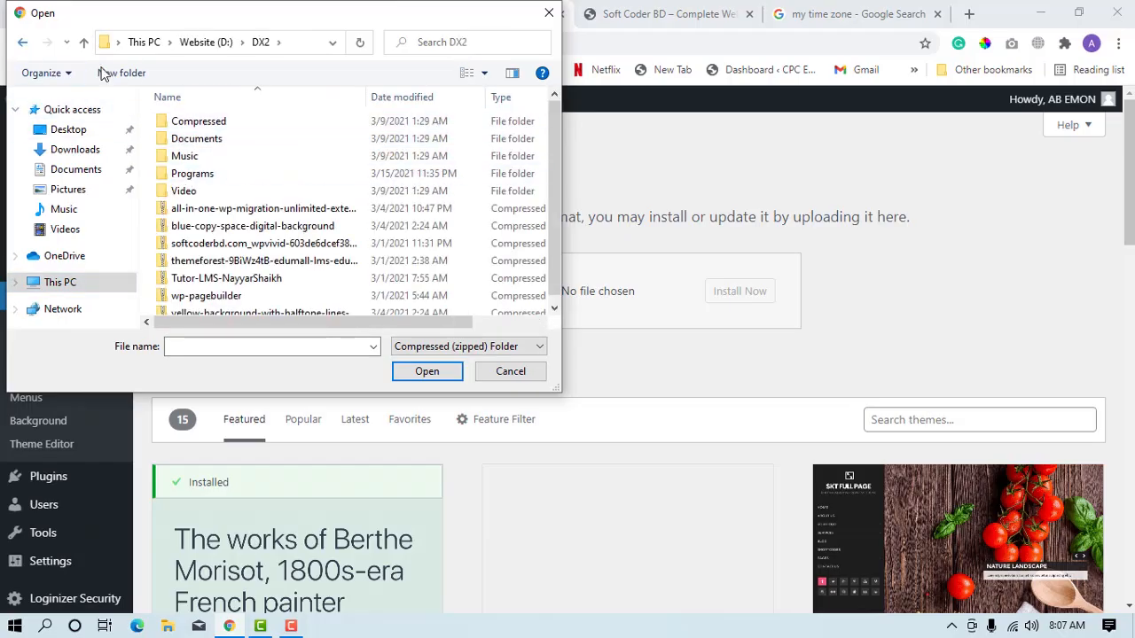
pyautogui.click(24, 44)
pyautogui.doubleClick(217, 124)
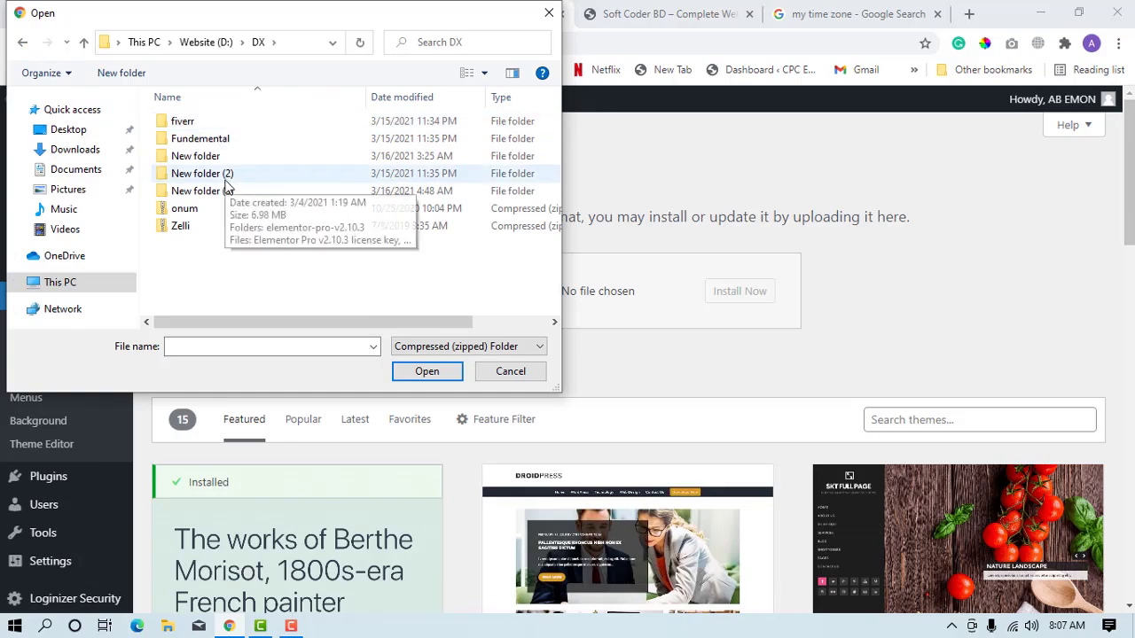
pyautogui.doubleClick(226, 180)
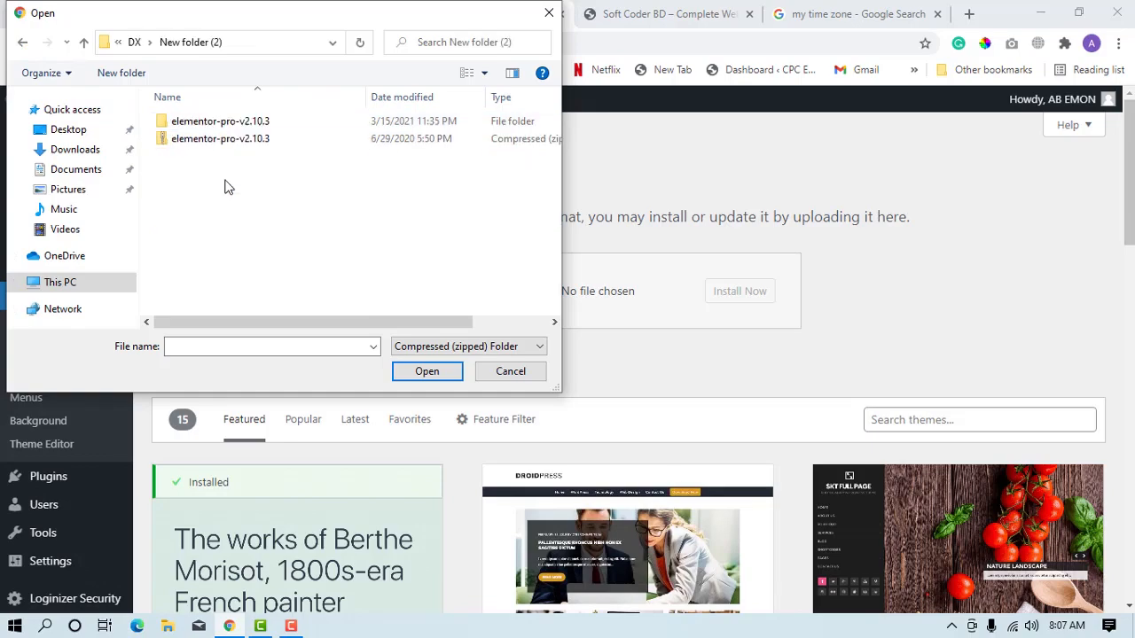
pyautogui.click(25, 42)
pyautogui.doubleClick(187, 153)
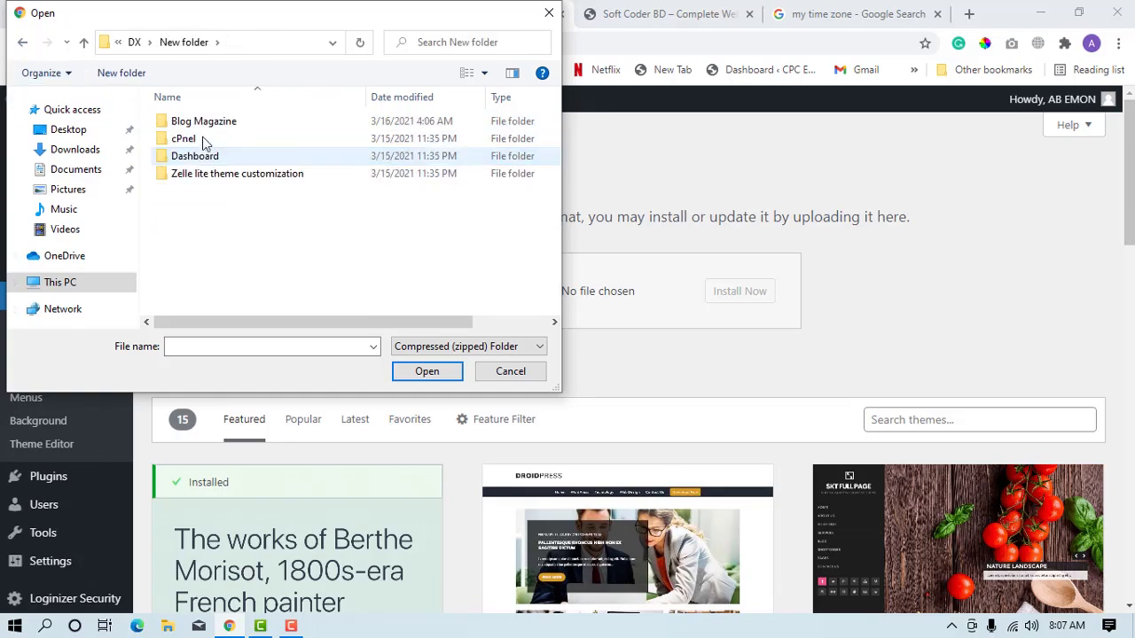
pyautogui.doubleClick(207, 175)
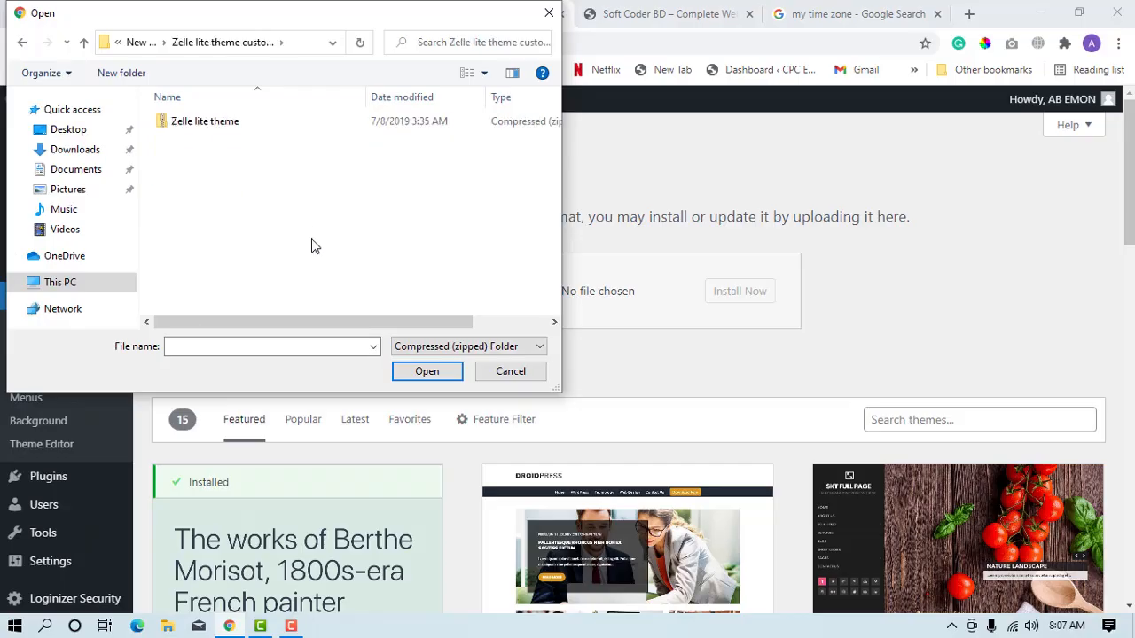
pyautogui.doubleClick(210, 124)
pyautogui.click(761, 293)
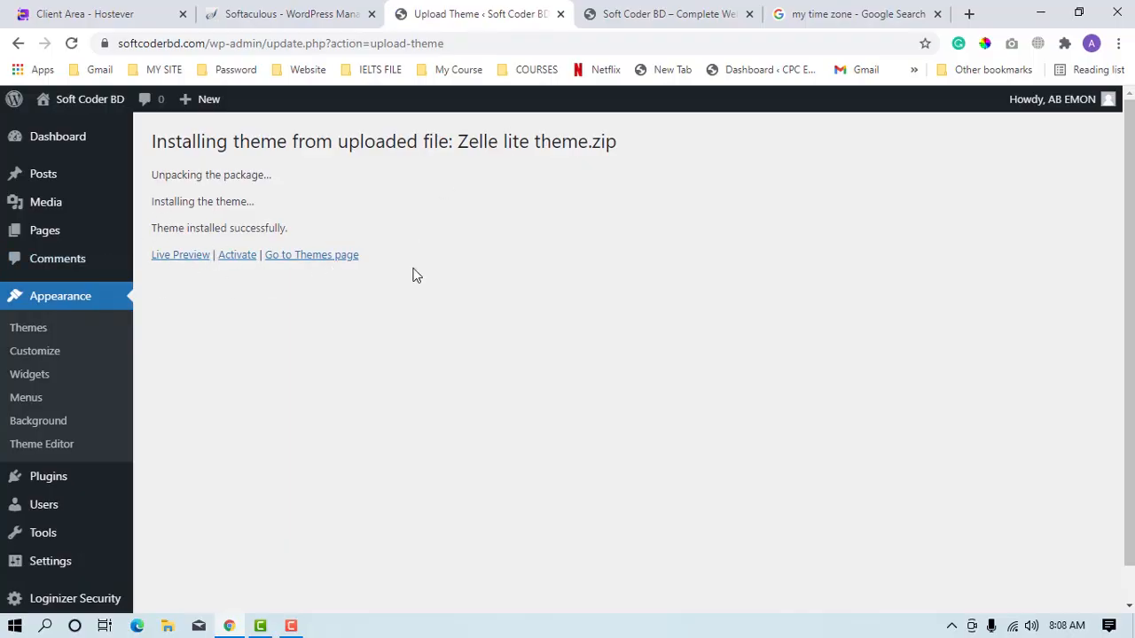
# Activate the newly installed Zerif Lite theme
pyautogui.click(236, 256)
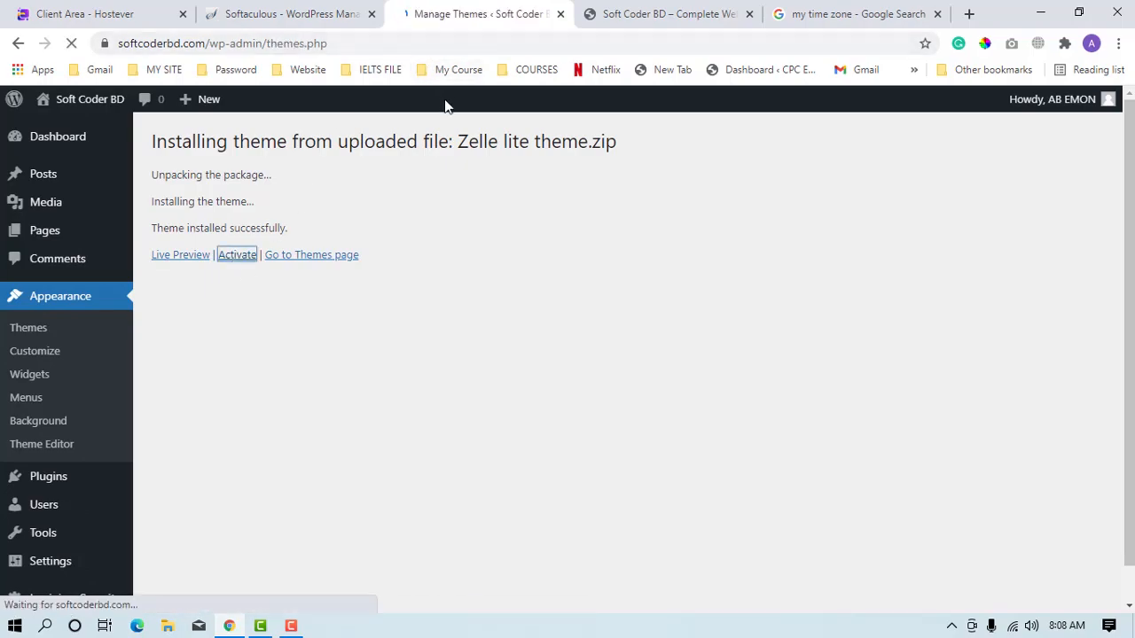
pyautogui.scroll(-7, 524, 267)
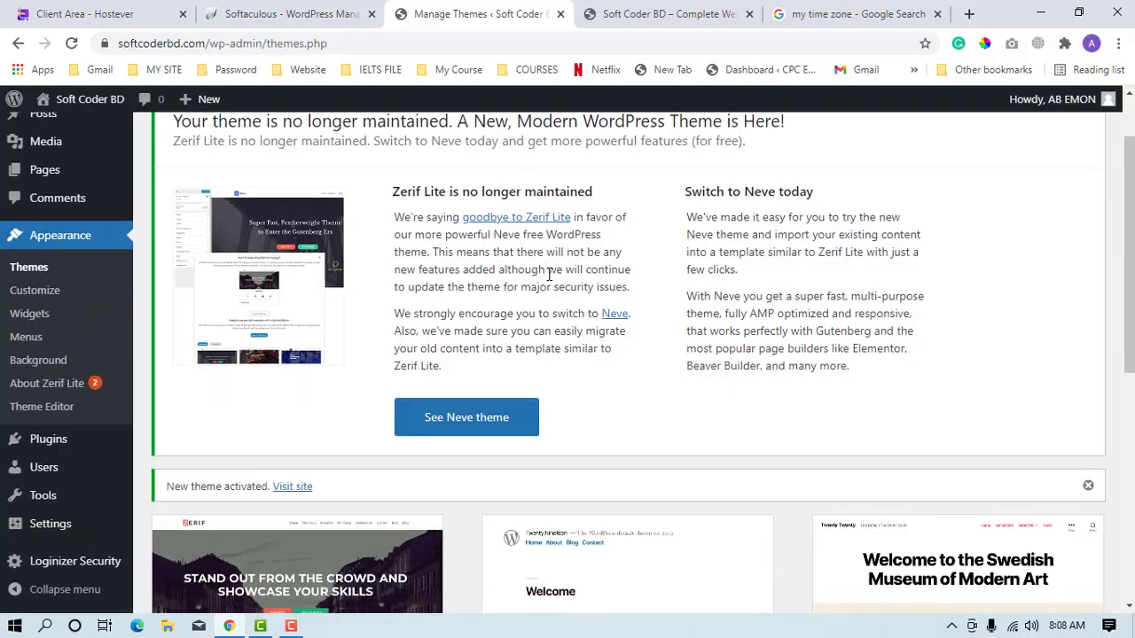
pyautogui.scroll(8, 593, 329)
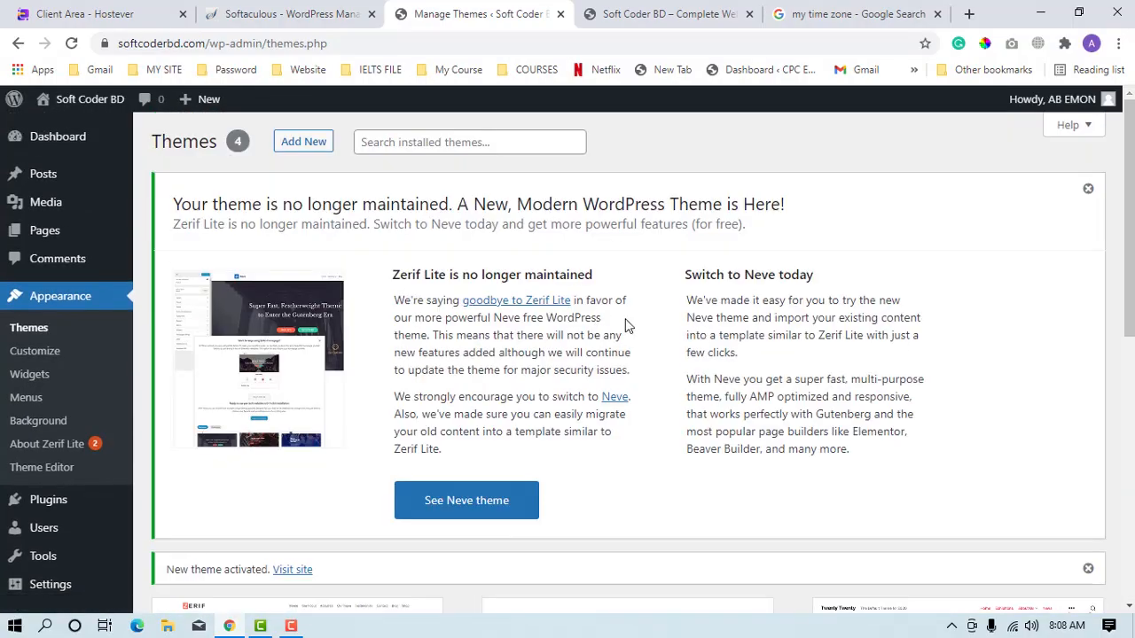
pyautogui.scroll(-3, 618, 346)
pyautogui.scroll(3, 461, 352)
# Look over the recommended Neve theme, then dismiss the no-longer-maintained notice
pyautogui.click(448, 501)
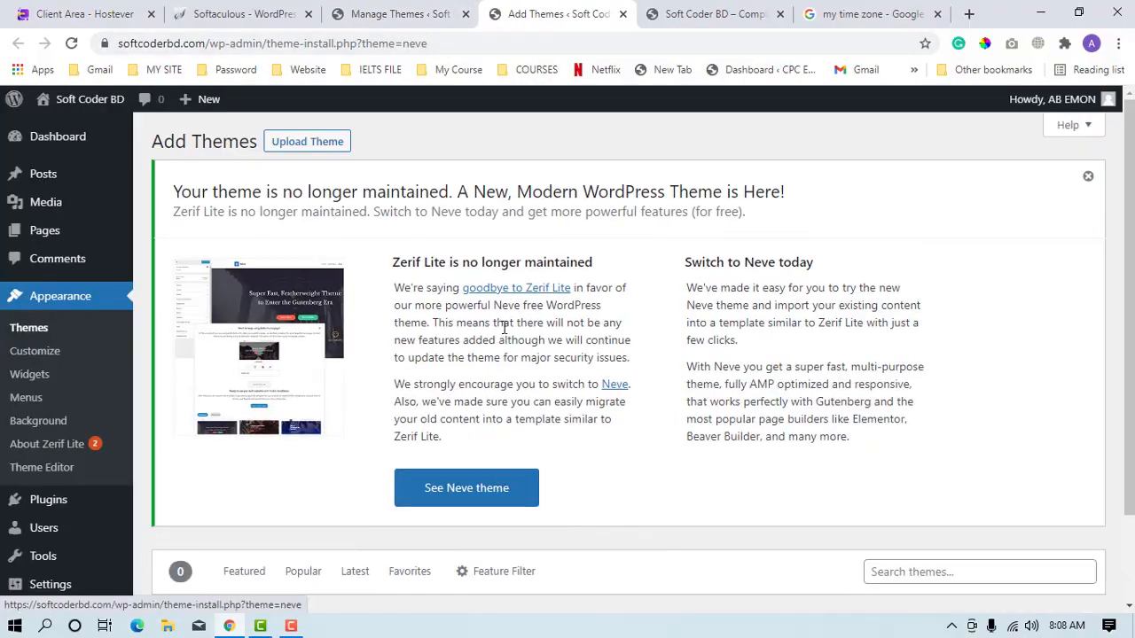
pyautogui.scroll(-2, 542, 439)
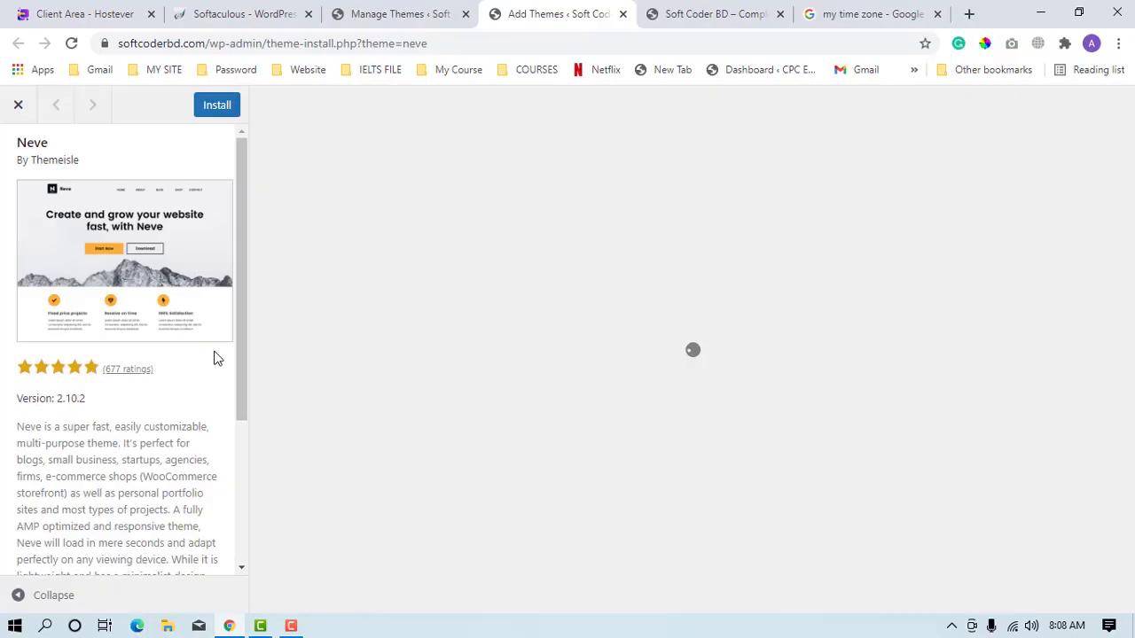
pyautogui.scroll(-3, 160, 304)
pyautogui.scroll(3, 172, 304)
pyautogui.click(623, 14)
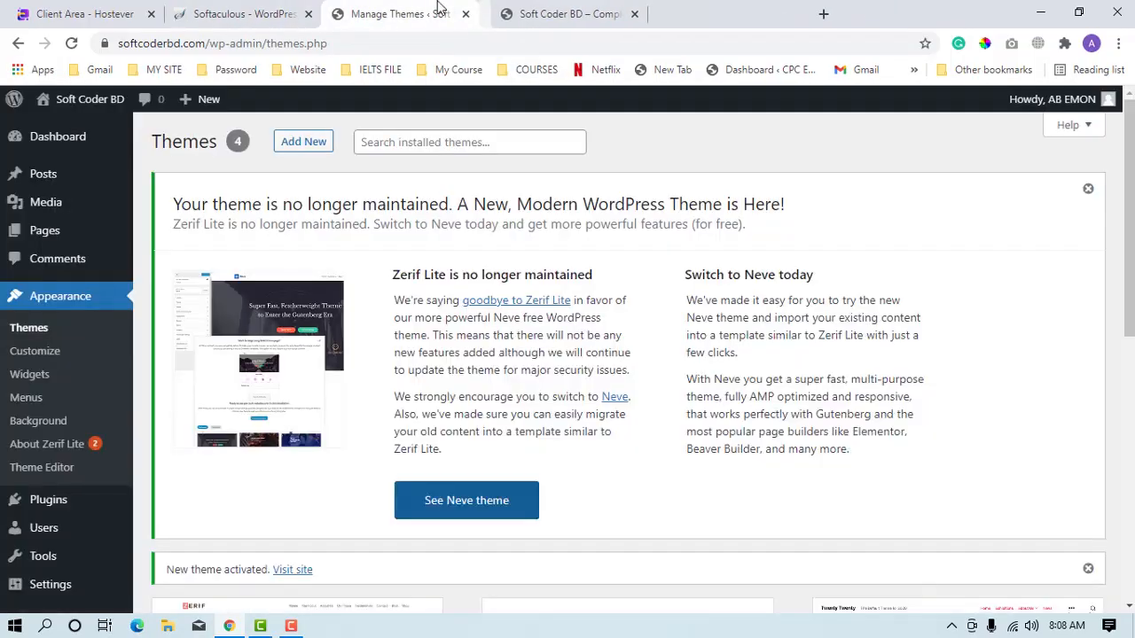
pyautogui.click(1088, 188)
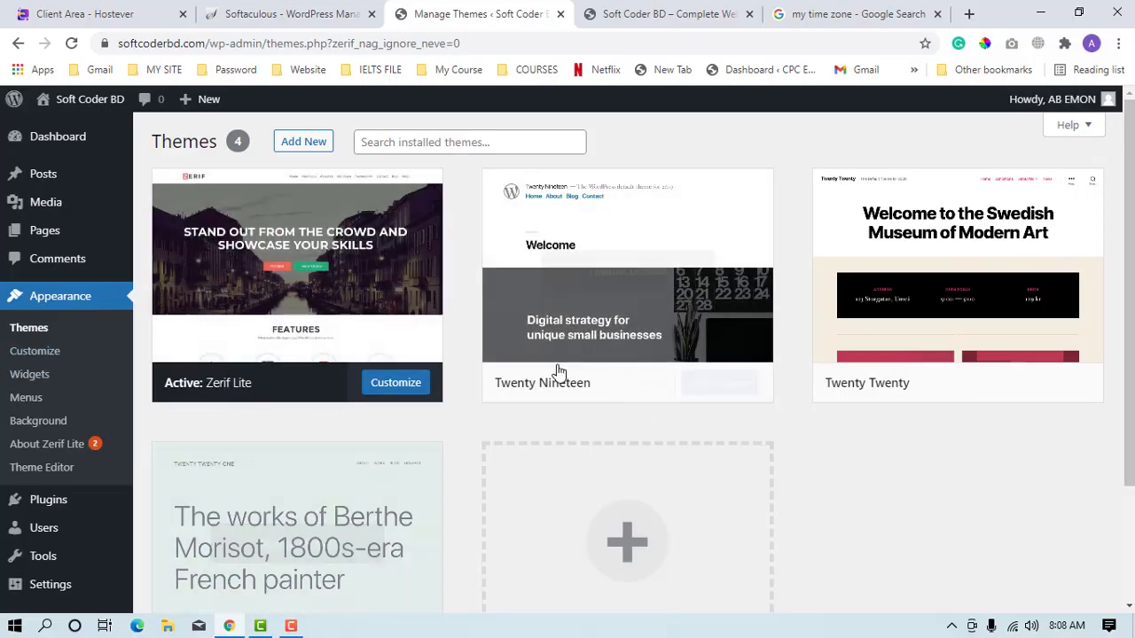
# Delete the Twenty Nineteen, Twenty Twenty and Twenty Twenty-One themes, confirming each deletion
pyautogui.click(538, 306)
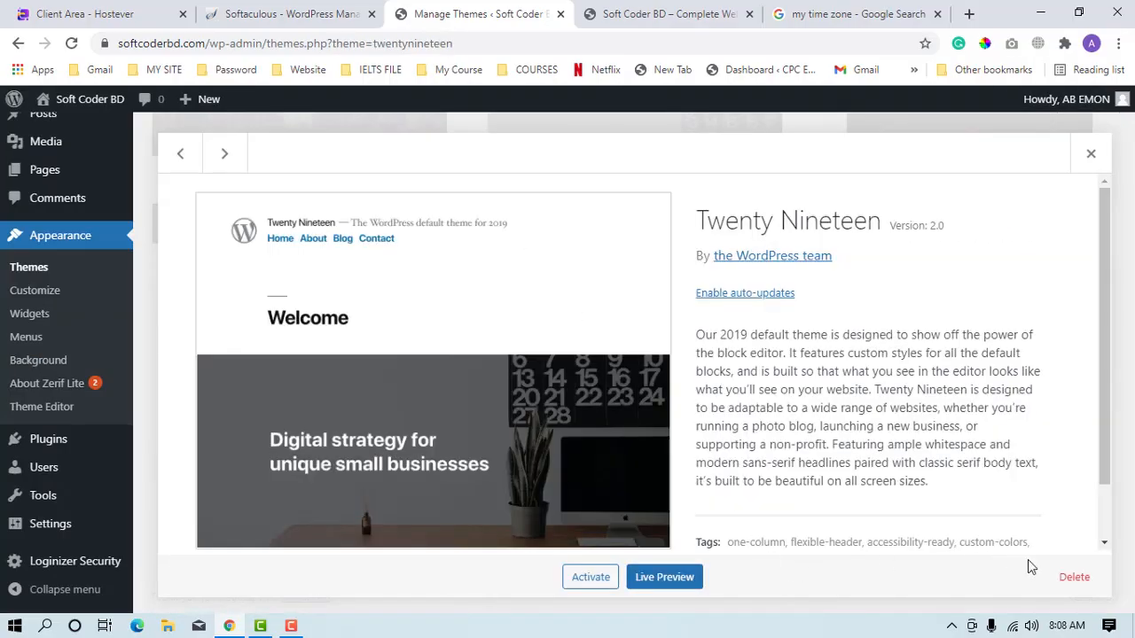
pyautogui.click(1071, 578)
pyautogui.click(637, 169)
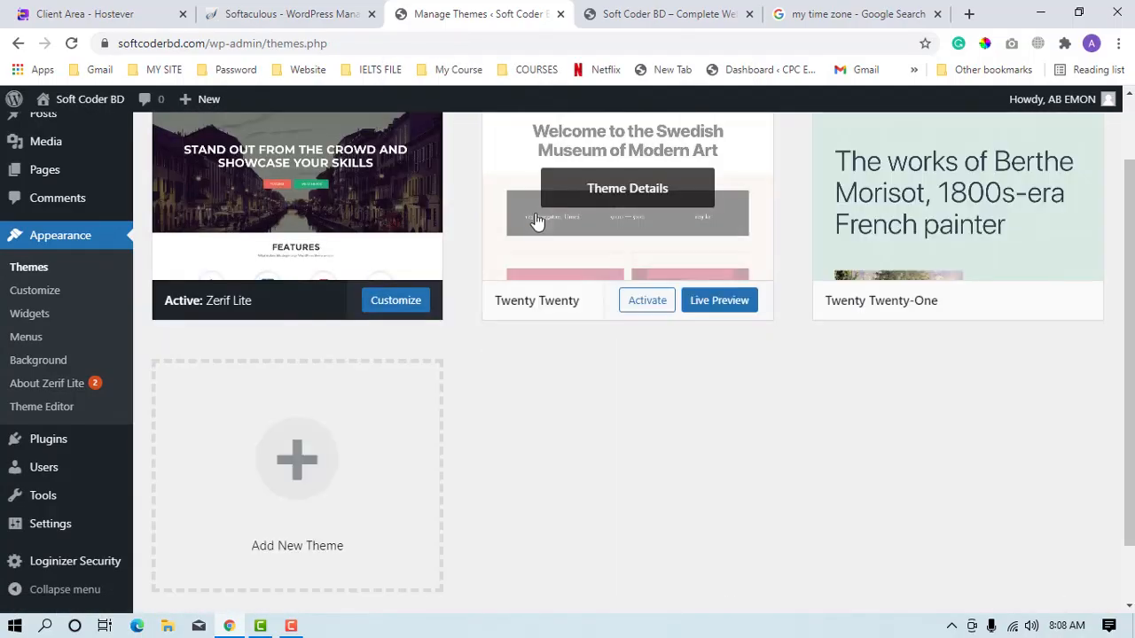
pyautogui.click(526, 217)
pyautogui.click(1073, 578)
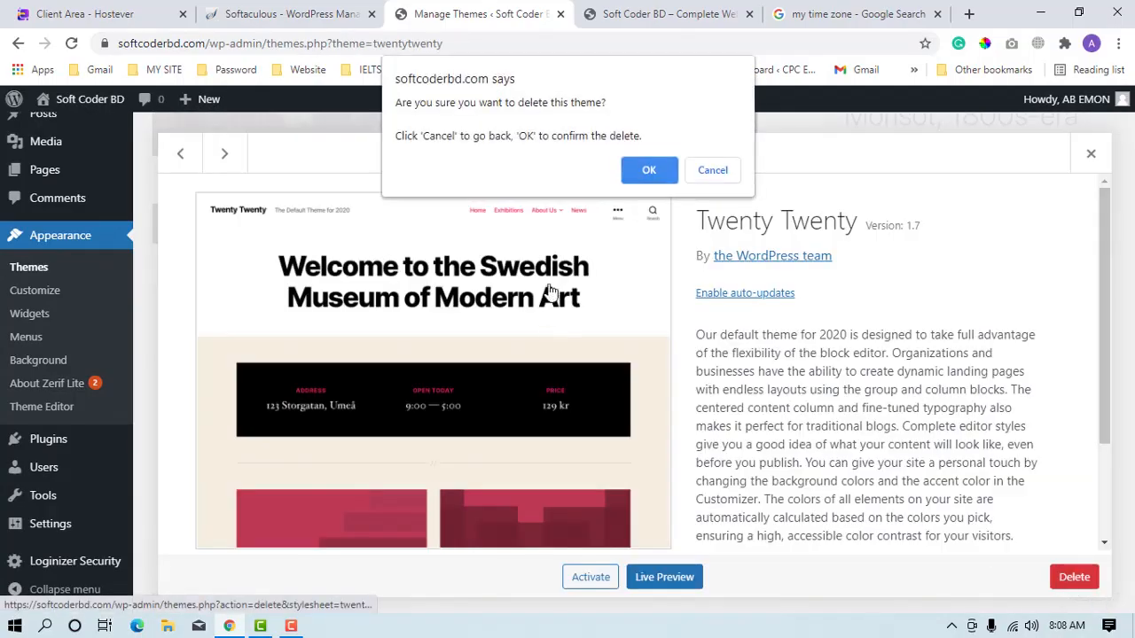
pyautogui.click(648, 169)
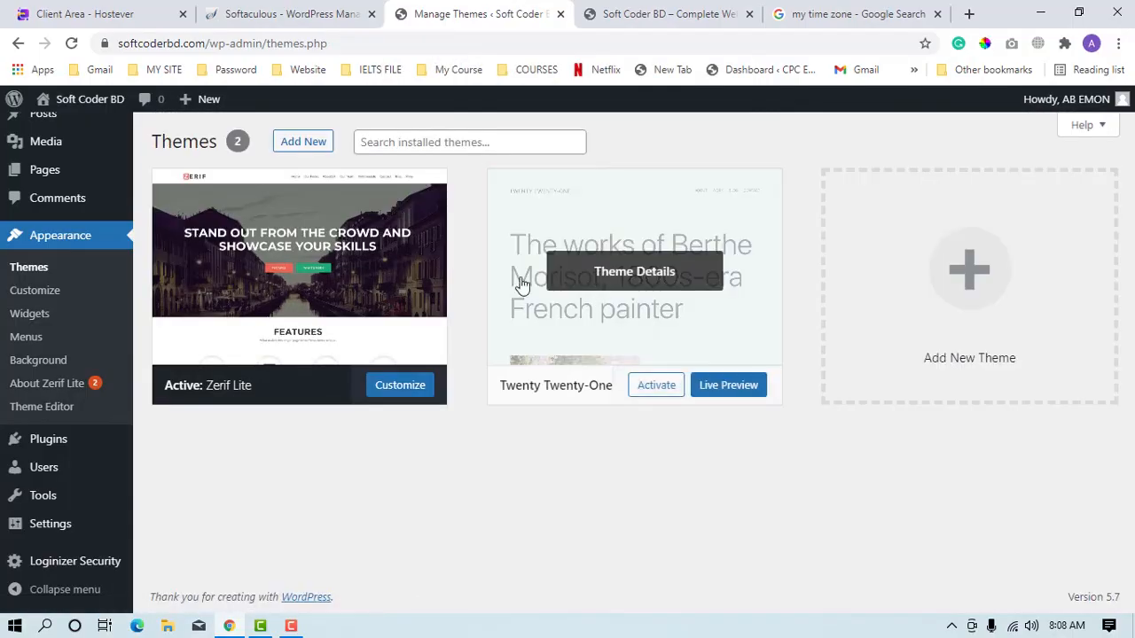
pyautogui.click(520, 285)
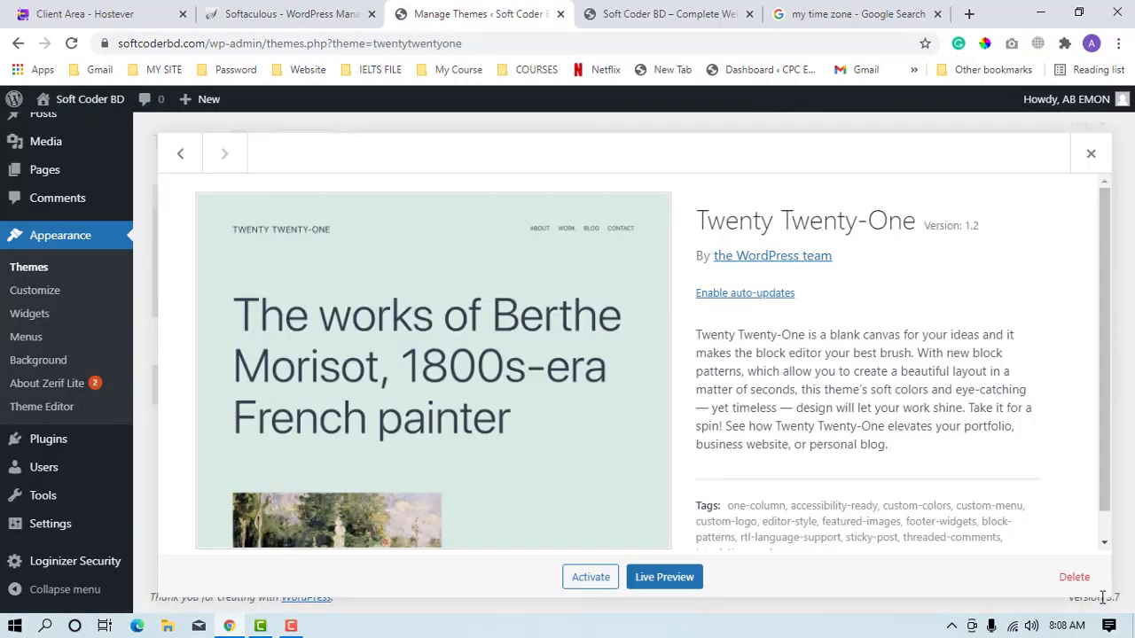
pyautogui.click(1074, 577)
pyautogui.click(648, 169)
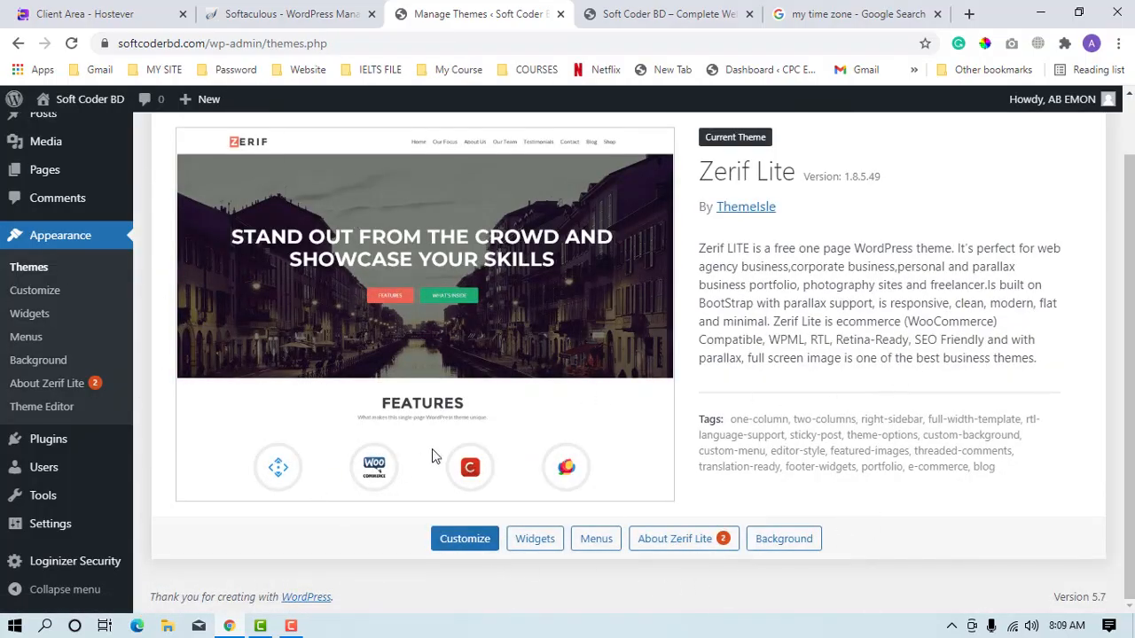
# Install and activate Orbit Fox from Zerif Lite's Recommended Actions
pyautogui.moveTo(621, 519)
pyautogui.mouseDown()
pyautogui.moveTo(755, 593)
pyautogui.moveTo(763, 584)
pyautogui.mouseUp()
pyautogui.moveTo(723, 551); pyautogui.dragTo(741, 544)
pyautogui.press('Escape')
pyautogui.click(688, 548)
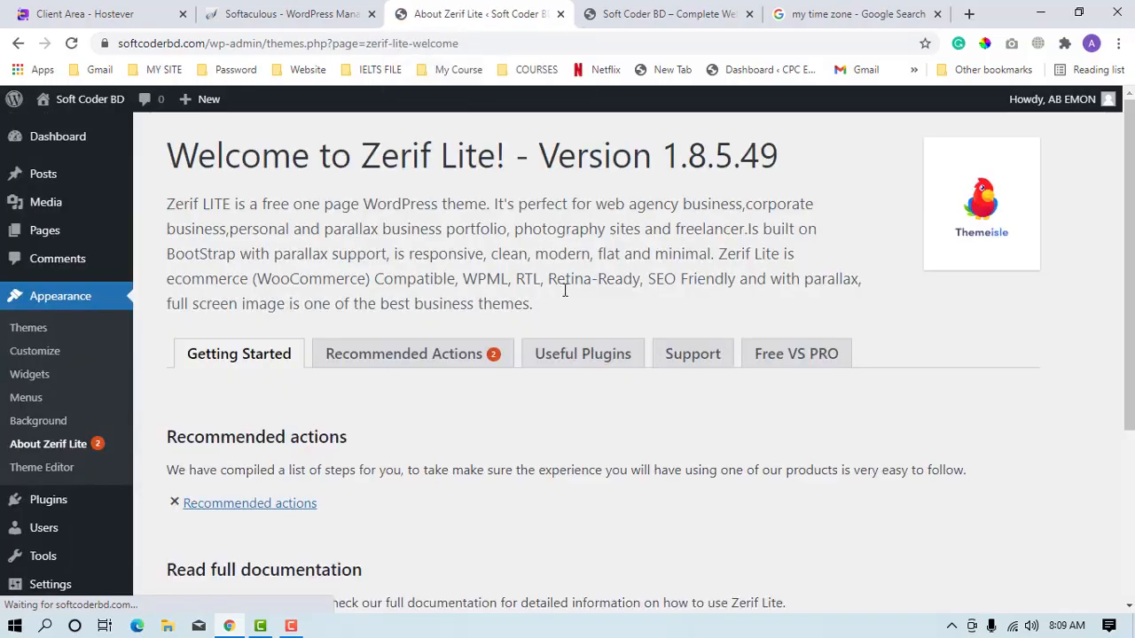
pyautogui.click(424, 369)
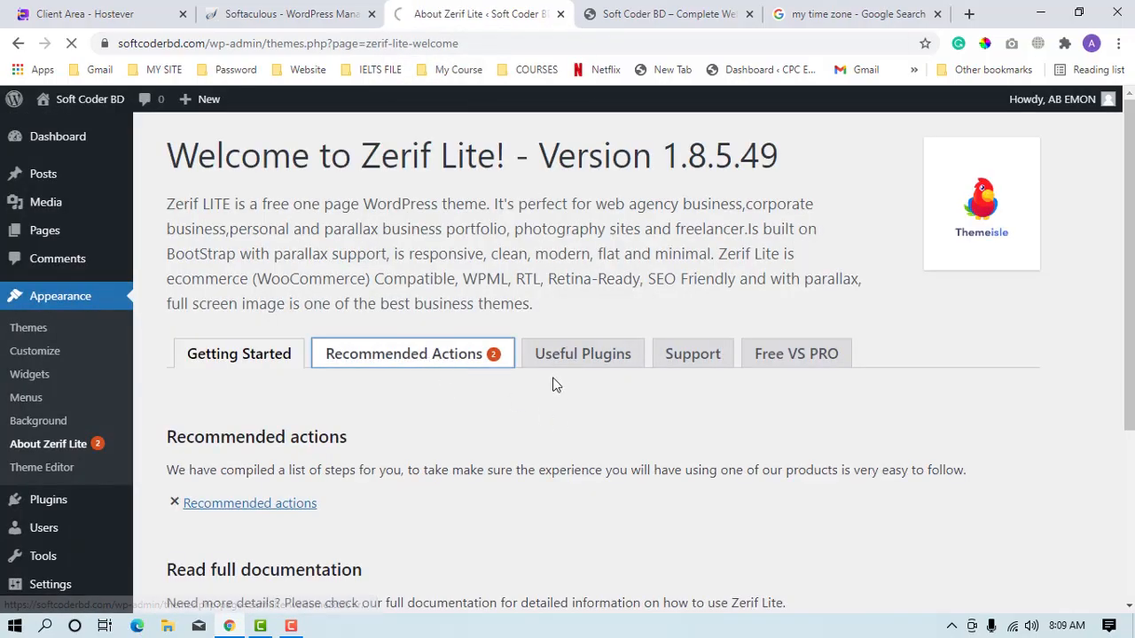
pyautogui.scroll(-2, 528, 470)
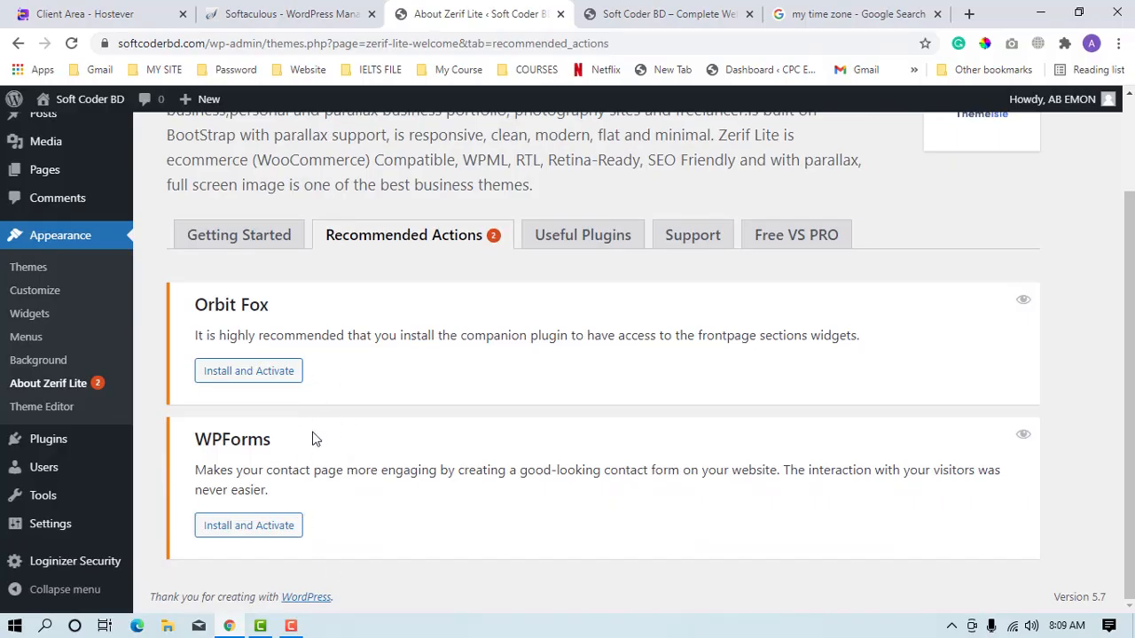
pyautogui.click(249, 372)
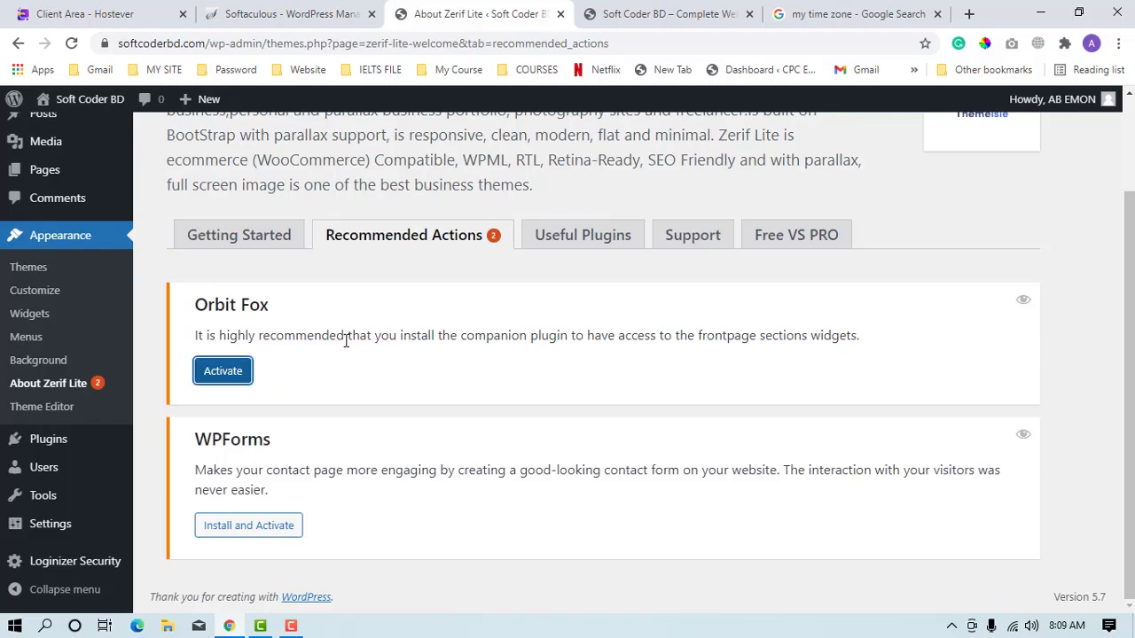
pyautogui.click(228, 375)
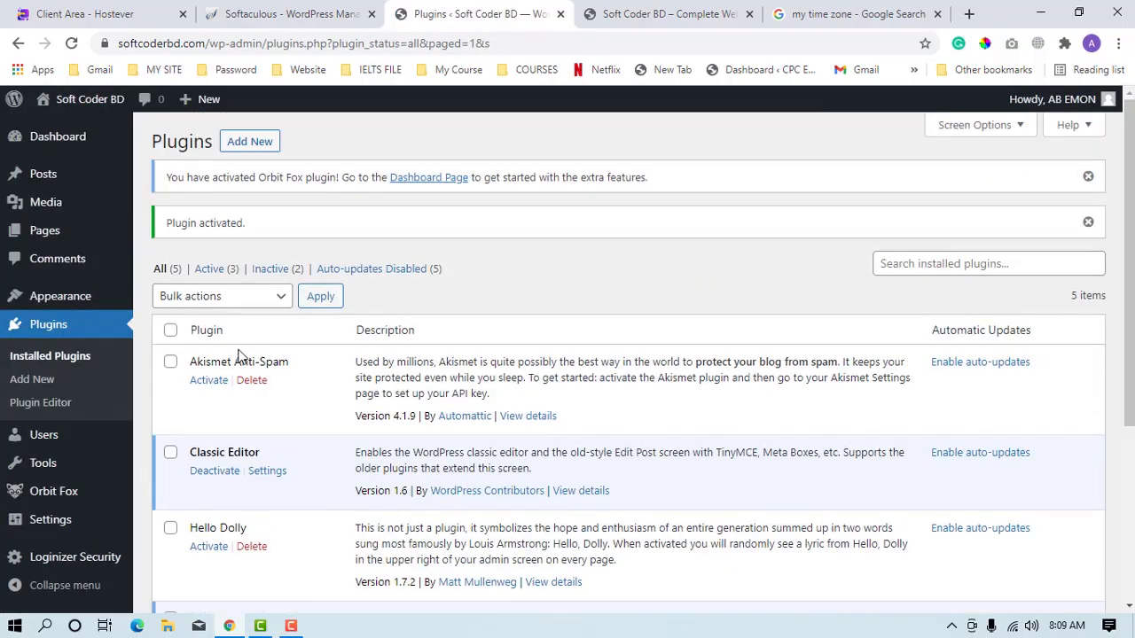
# Install and activate WPForms from Recommended Actions, staying on the page when prompted to leave
pyautogui.click(18, 43)
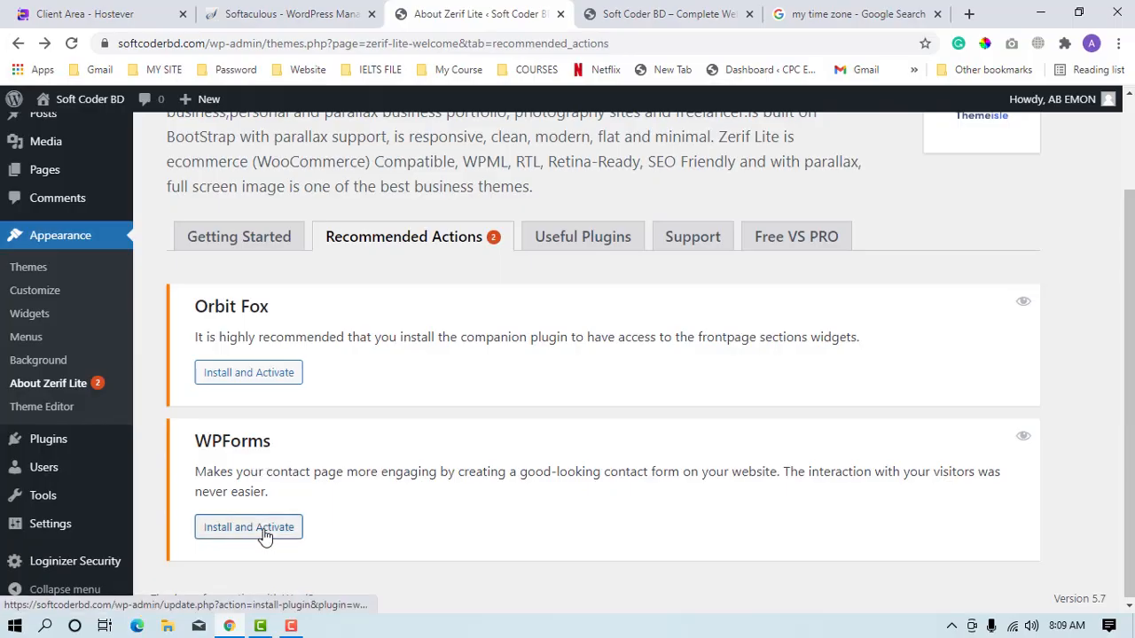
pyautogui.click(264, 536)
pyautogui.click(271, 372)
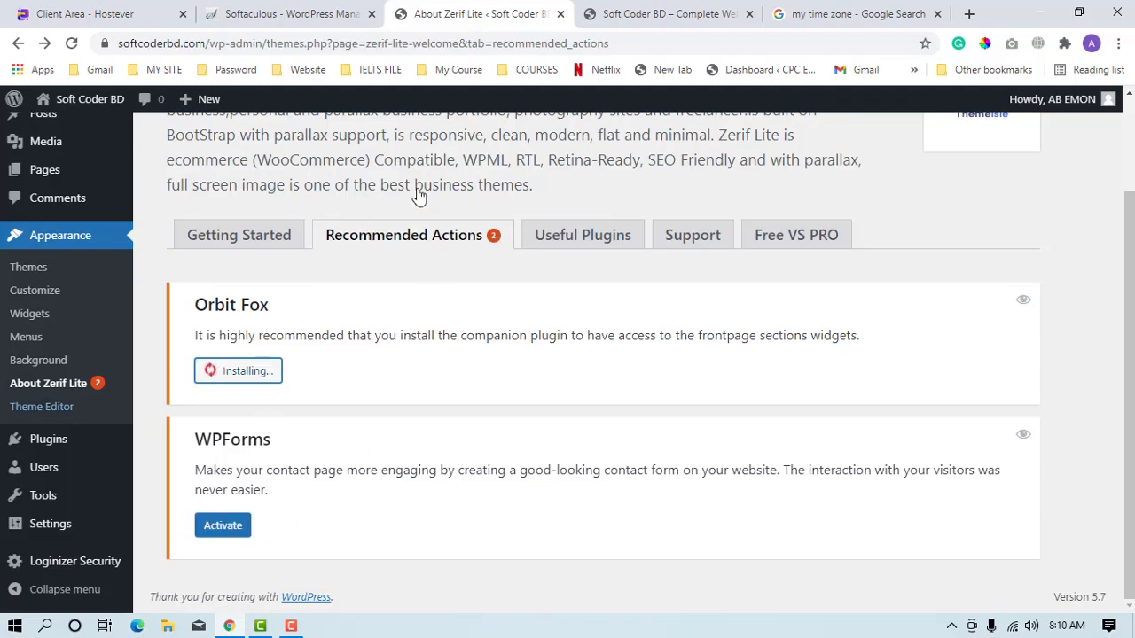
pyautogui.click(232, 526)
pyautogui.click(715, 140)
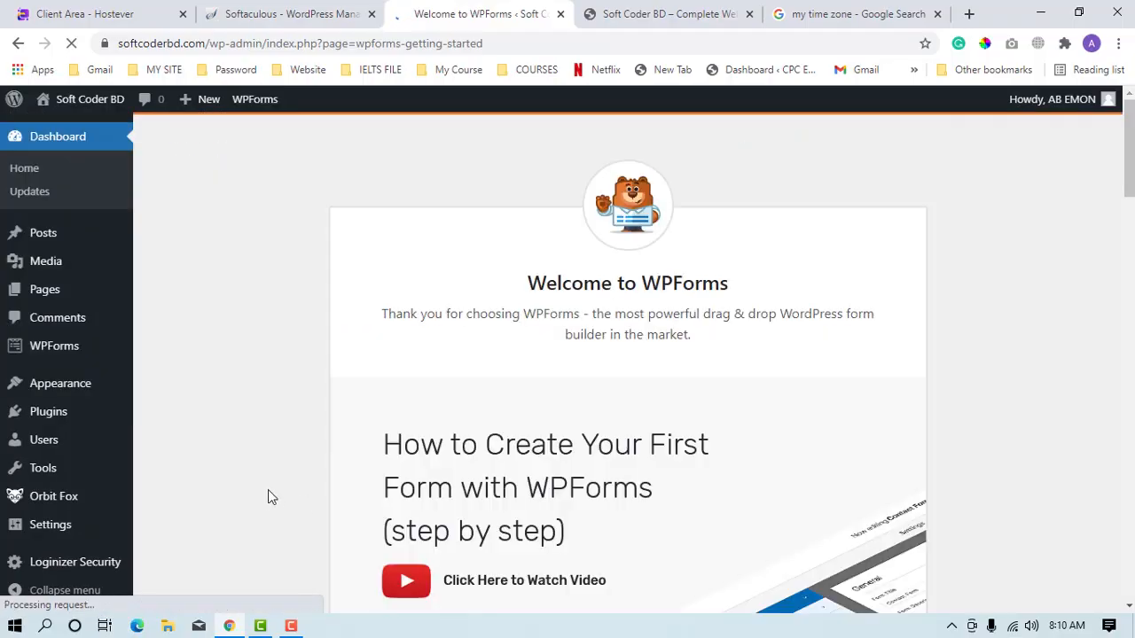
pyautogui.scroll(-5, 439, 313)
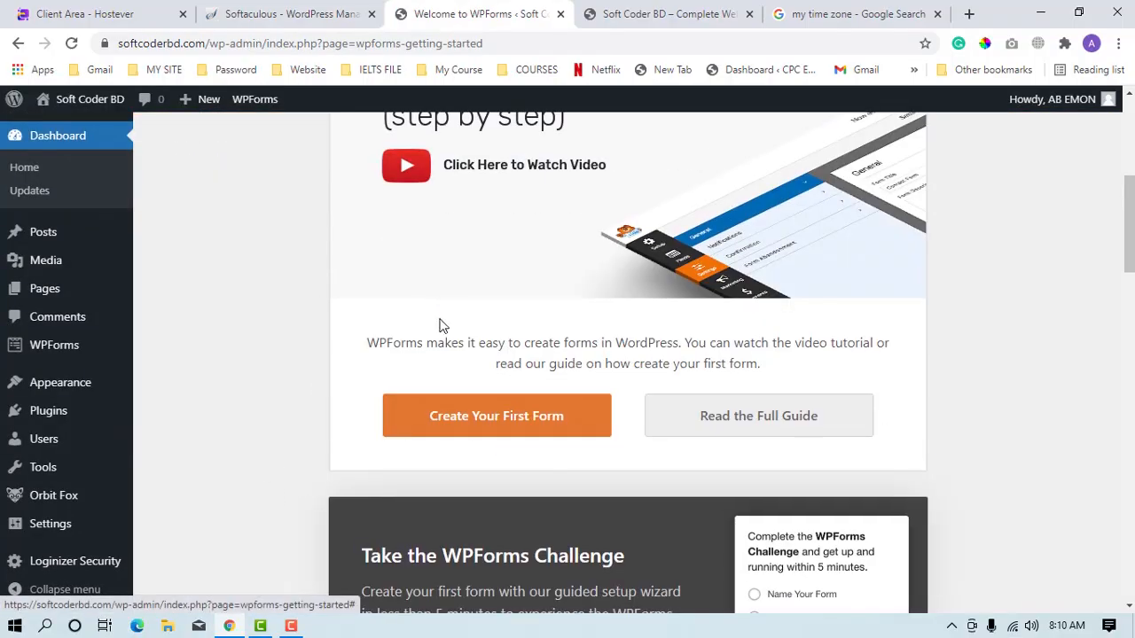
pyautogui.scroll(-9, 464, 355)
pyautogui.scroll(14, 420, 352)
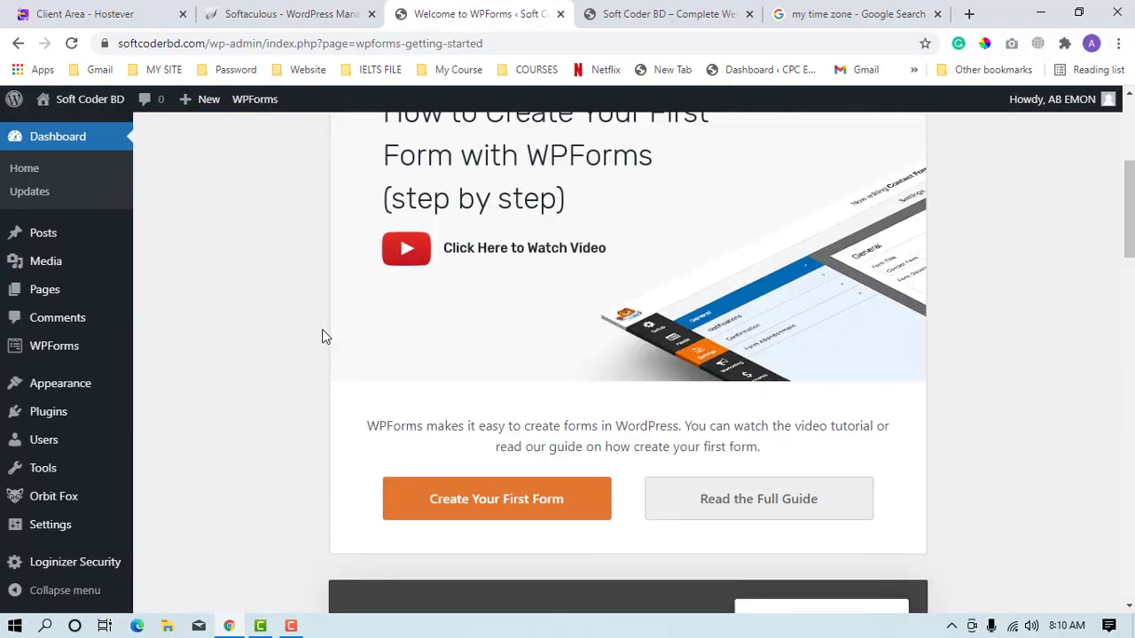
# Reload the site's front page and close the time zone search tab
pyautogui.moveTo(92, 115)
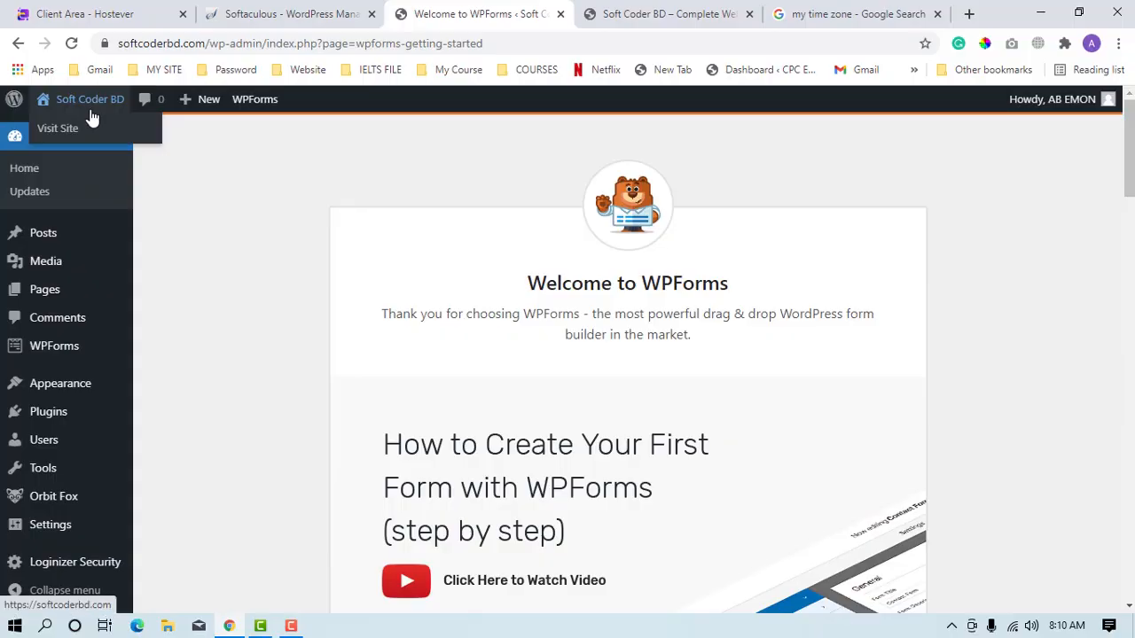
pyautogui.click(709, 12)
pyautogui.click(73, 46)
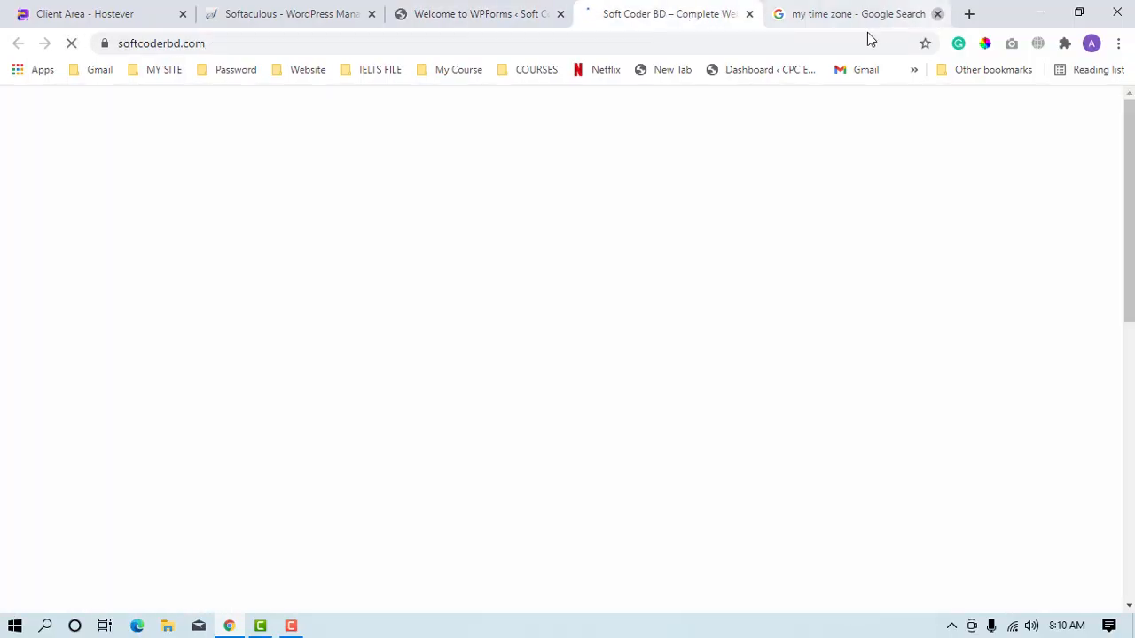
pyautogui.click(938, 14)
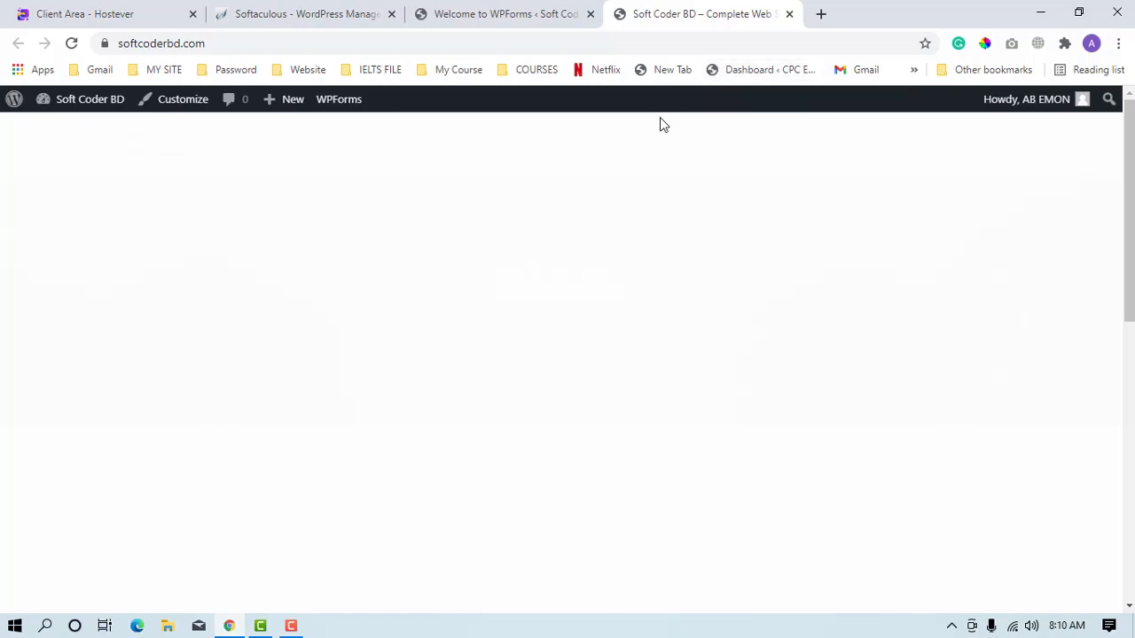
# Browse the front page's Zerif Lite BLOG header and site title, then return to WPForms welcome
pyautogui.scroll(-4, 612, 306)
pyautogui.scroll(5, 612, 306)
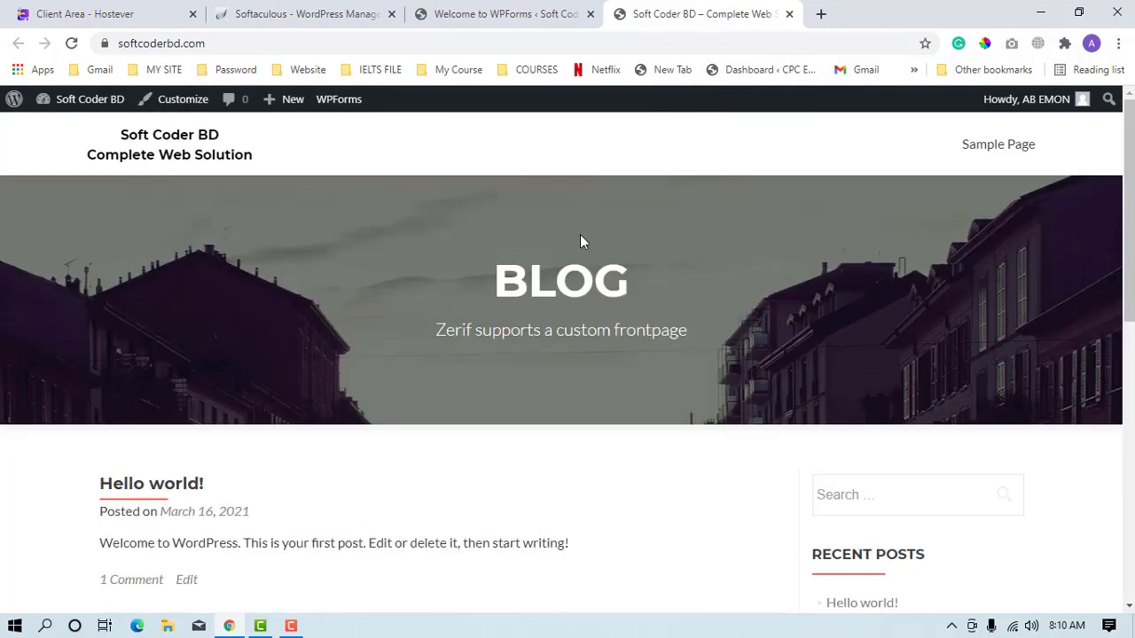
pyautogui.moveTo(643, 294); pyautogui.dragTo(399, 291)
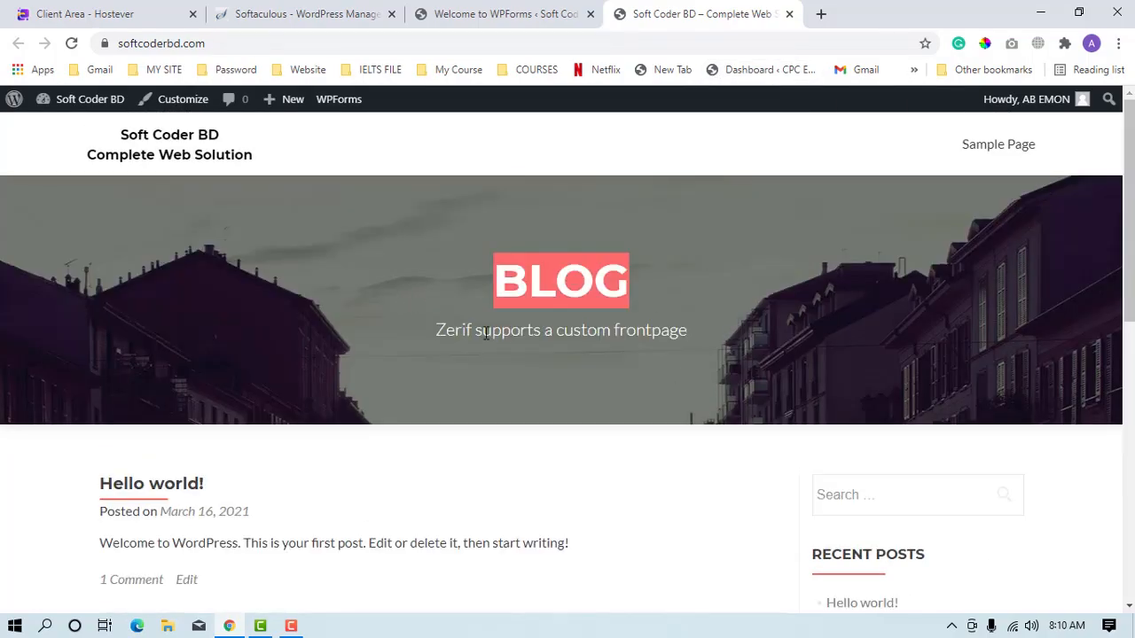
pyautogui.moveTo(503, 331); pyautogui.dragTo(615, 344)
pyautogui.scroll(-8, 827, 414)
pyautogui.scroll(5, 886, 375)
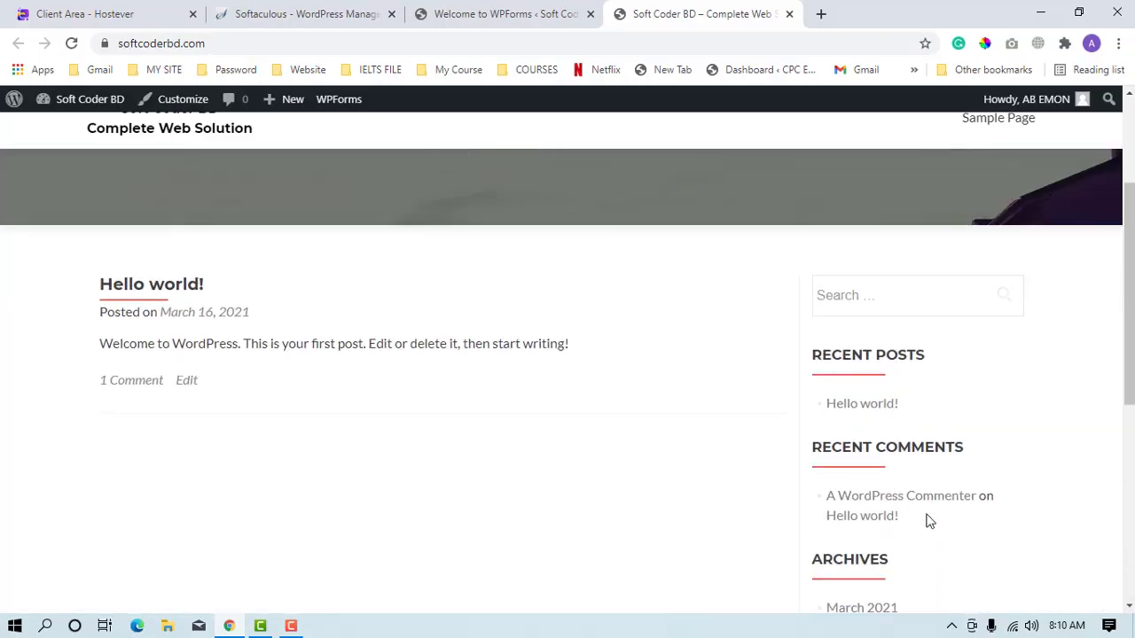
pyautogui.scroll(-2, 281, 384)
pyautogui.scroll(1, 246, 355)
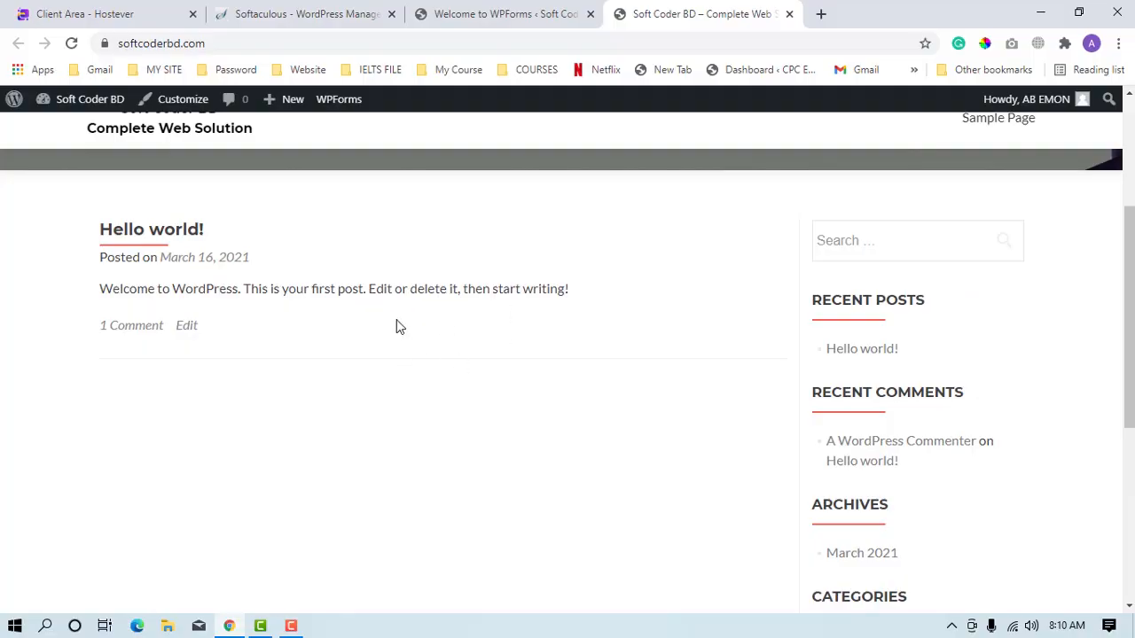
pyautogui.scroll(-1, 284, 289)
pyautogui.scroll(4, 239, 204)
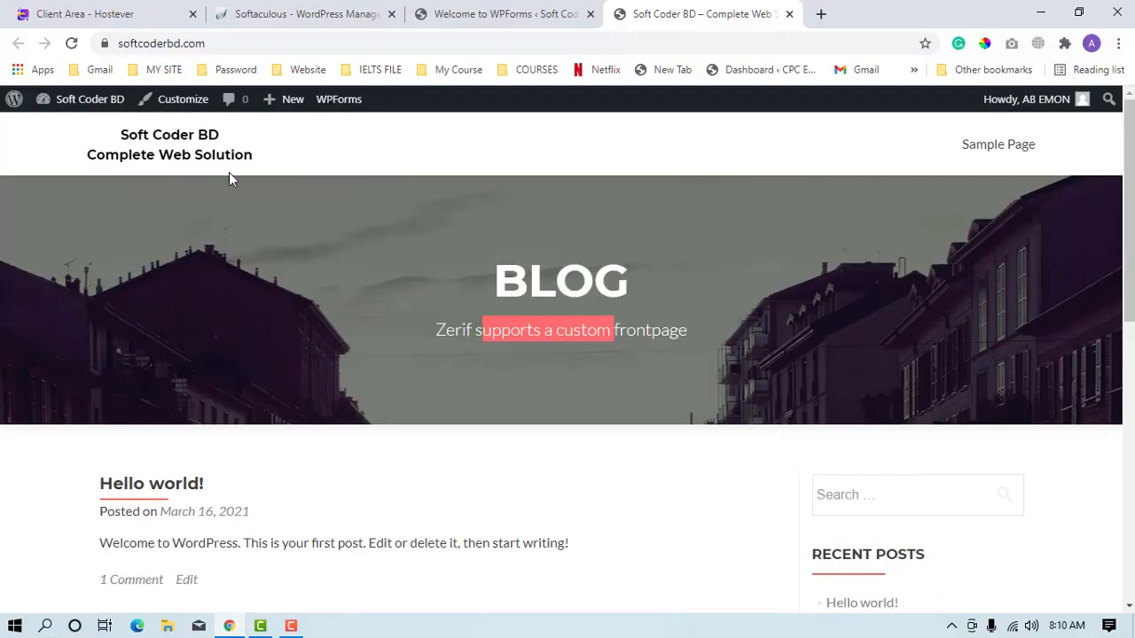
pyautogui.moveTo(31, 160); pyautogui.dragTo(263, 241)
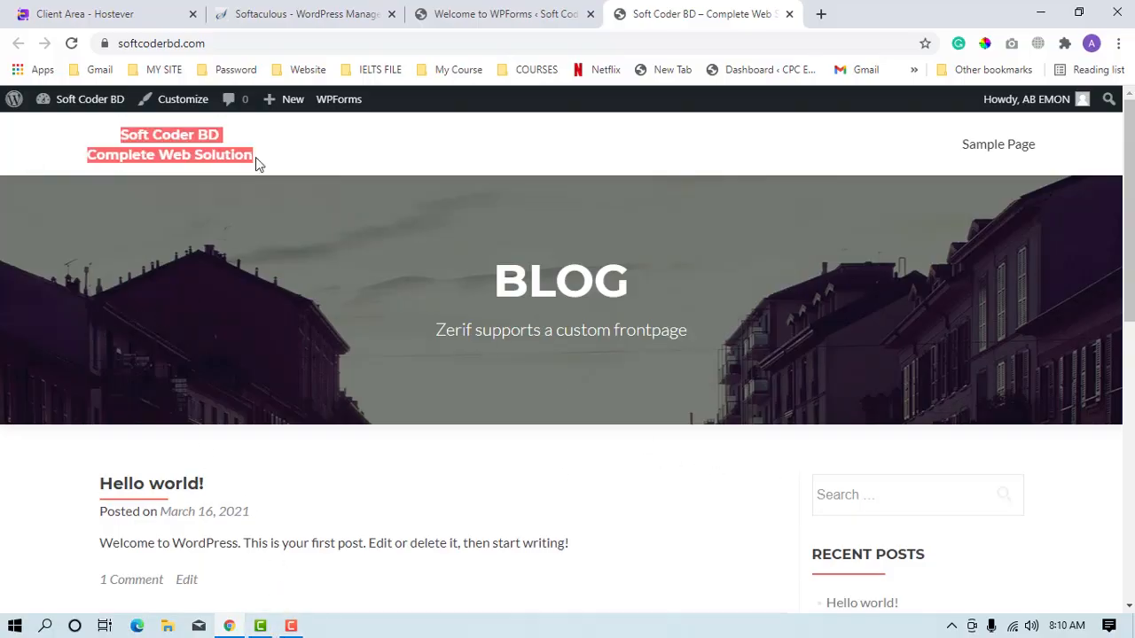
pyautogui.click(440, 15)
pyautogui.click(676, 12)
# Review Orbit Fox's General Settings modules, then return to the site's front page
pyautogui.click(464, 18)
pyautogui.scroll(-2, 202, 337)
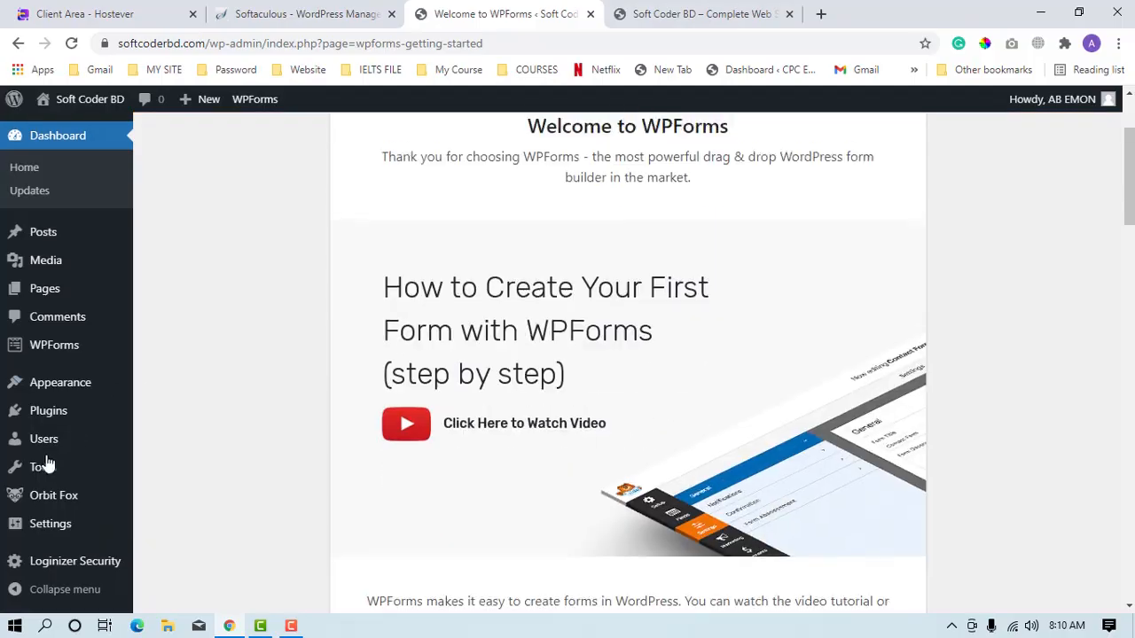
pyautogui.moveTo(56, 510)
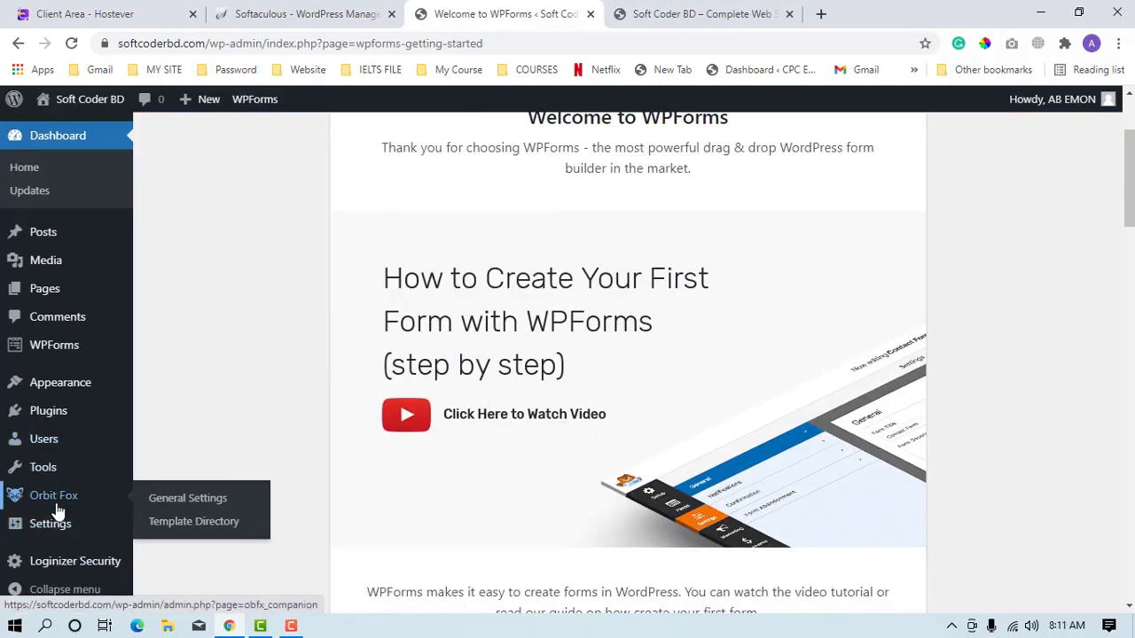
pyautogui.click(56, 503)
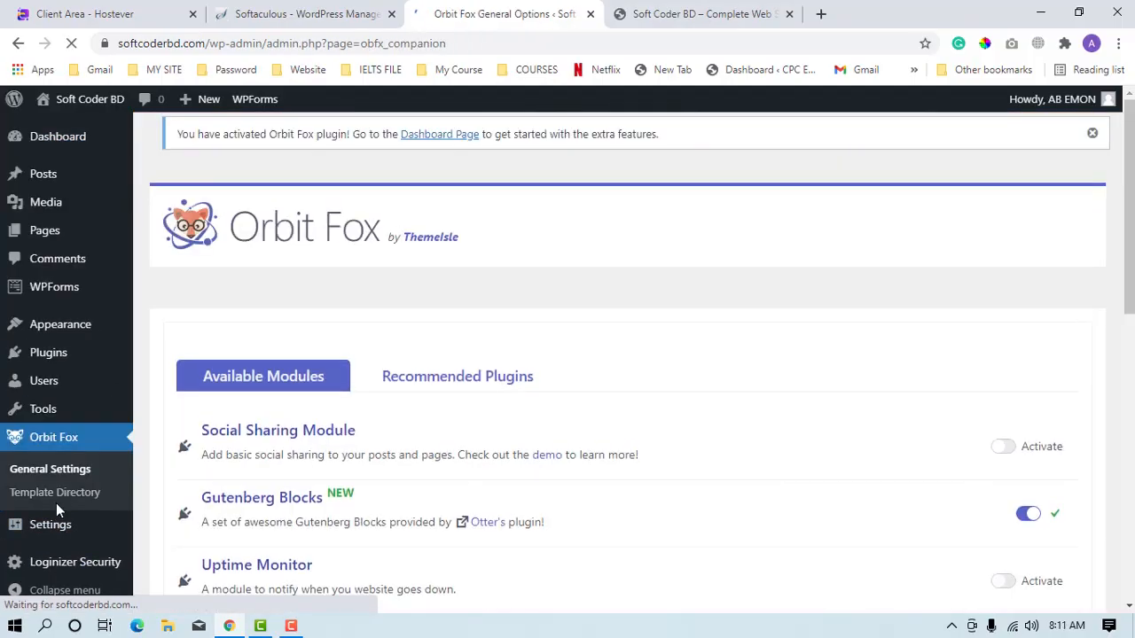
pyautogui.scroll(-5, 317, 381)
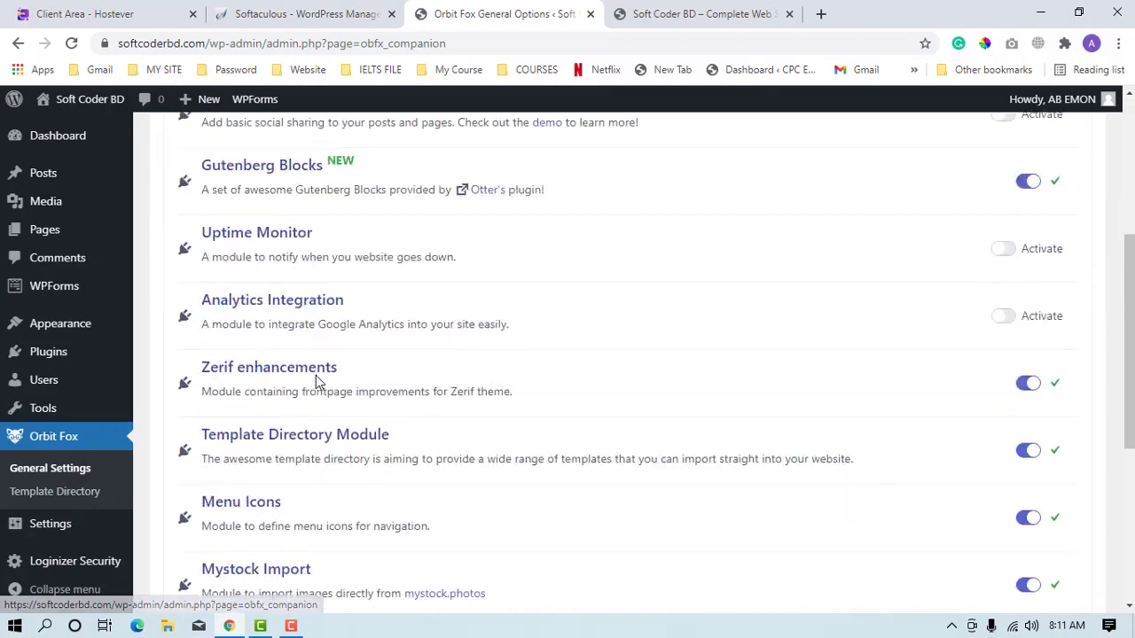
pyautogui.scroll(-1, 238, 428)
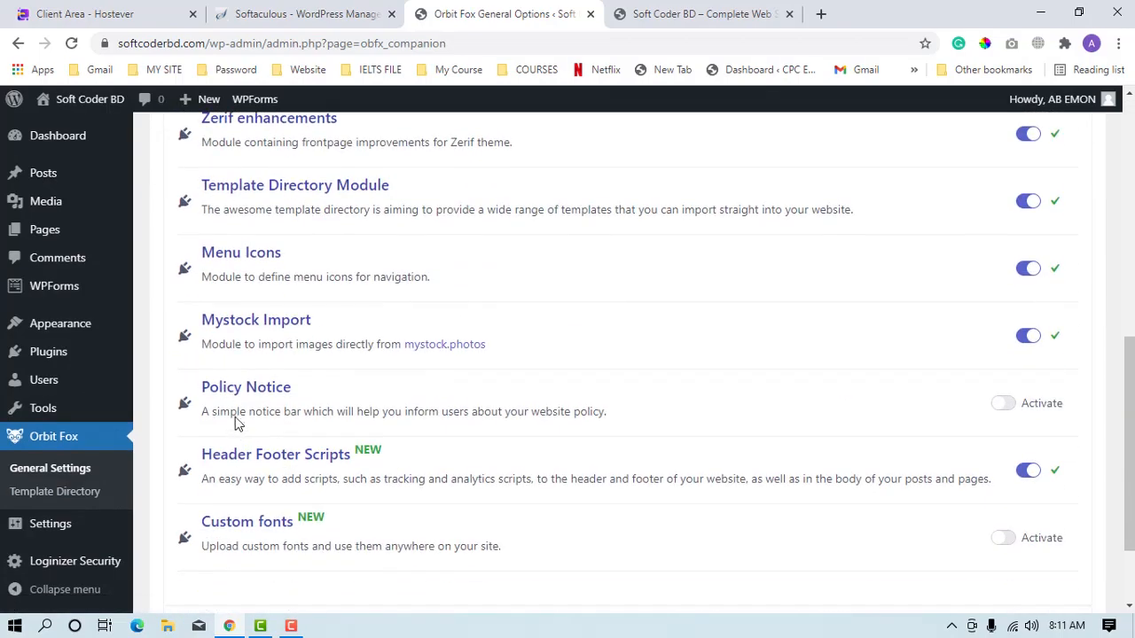
pyautogui.click(620, 13)
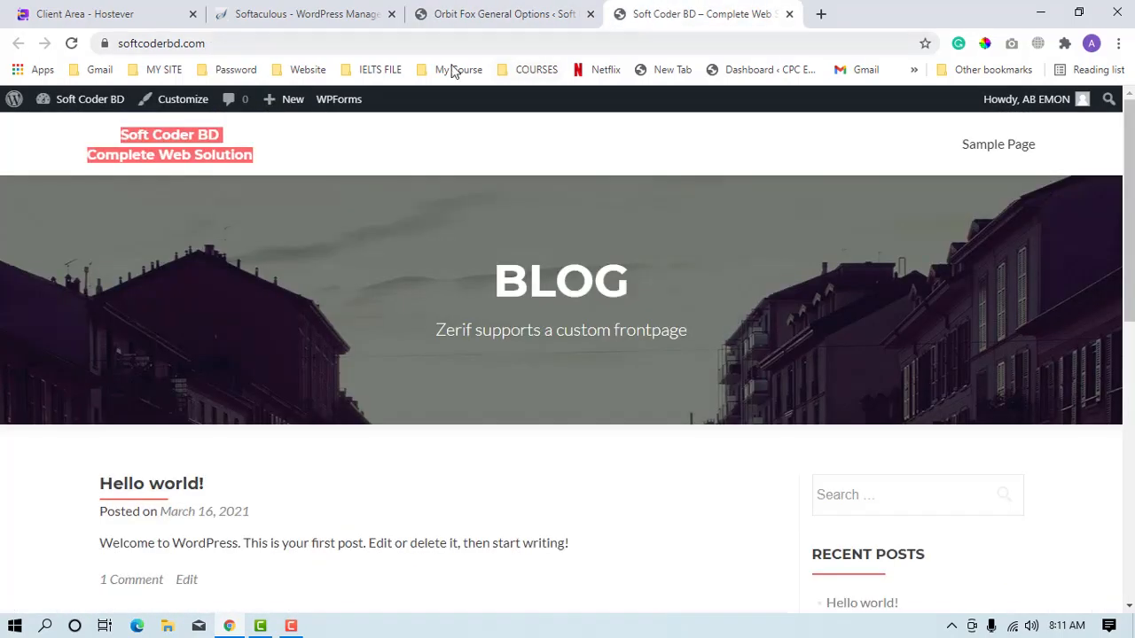
# Google 'zelle theme logo size' and open the Zelle Lite Documentation result
pyautogui.click(820, 14)
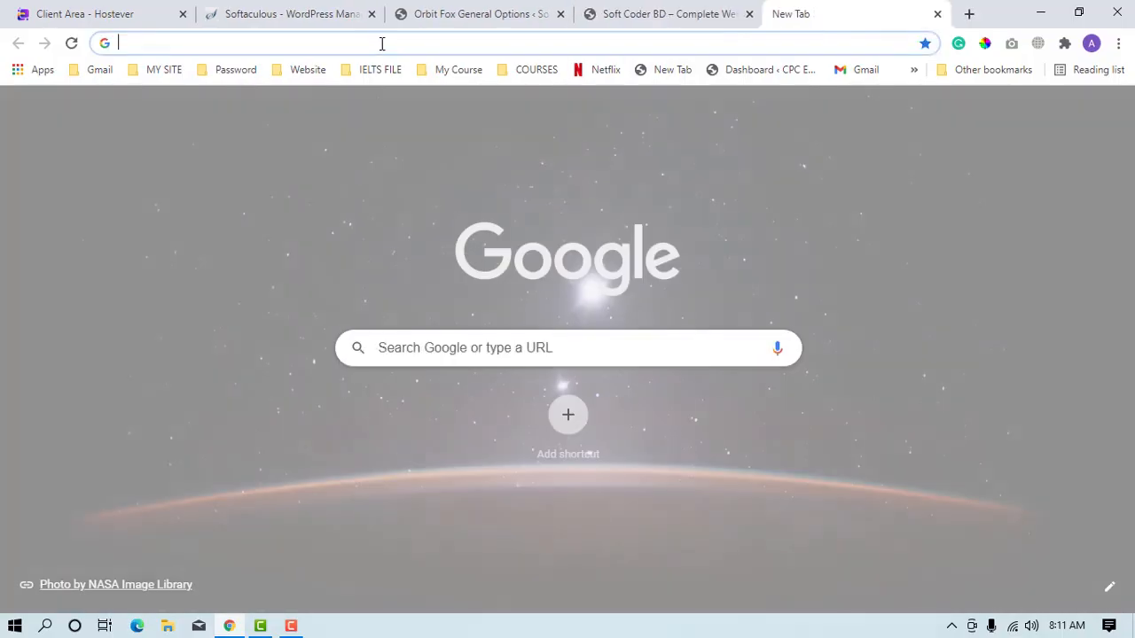
pyautogui.write('zelle ')
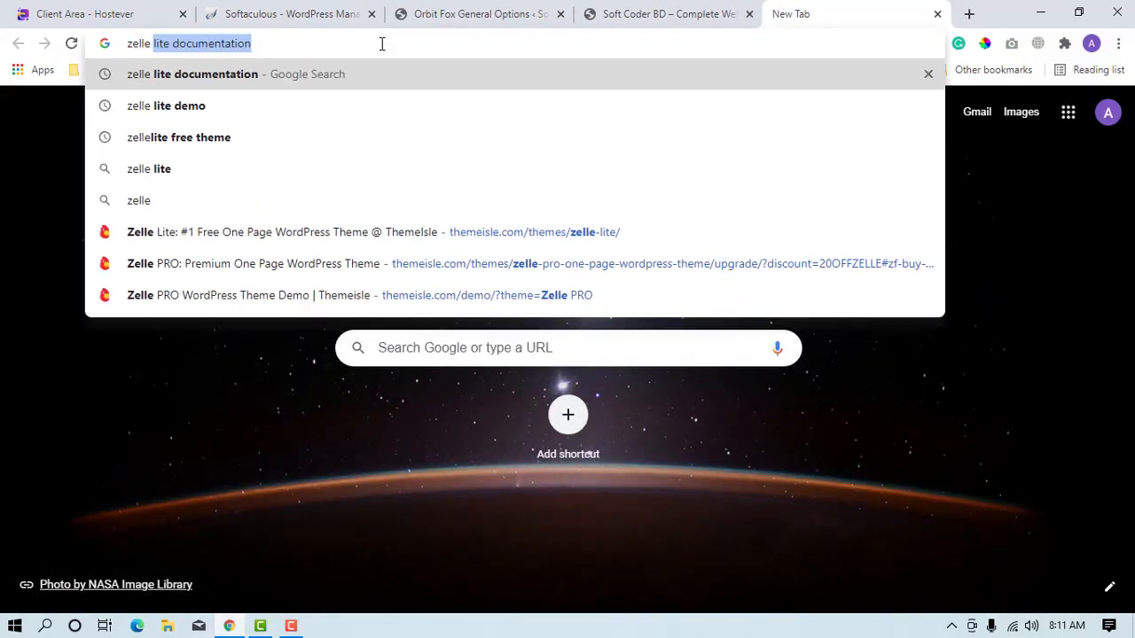
pyautogui.write('theme ')
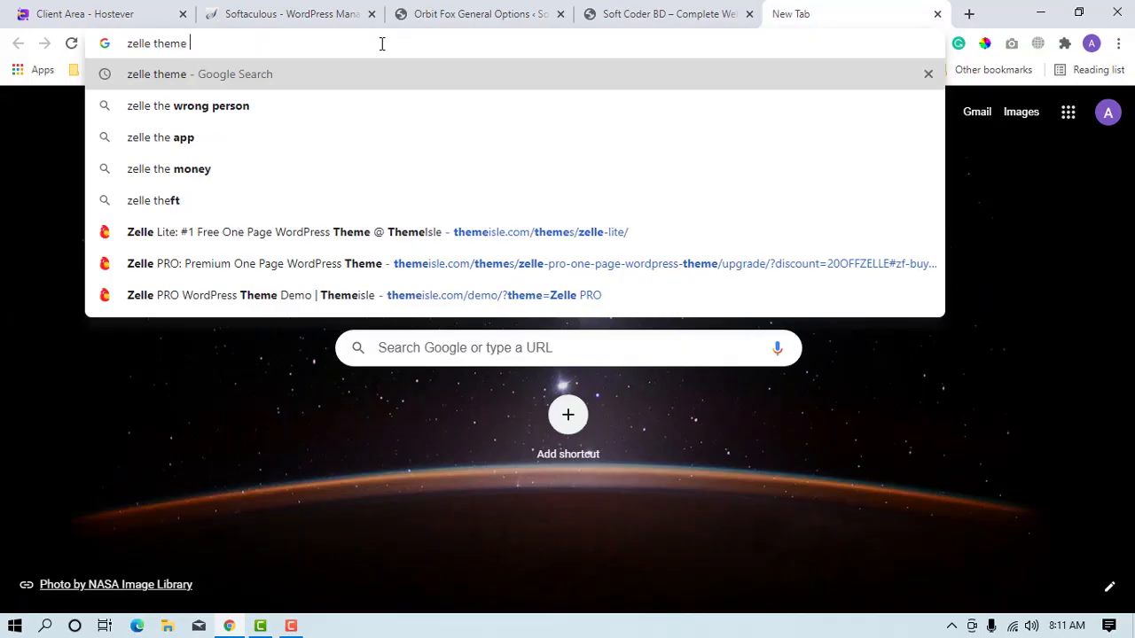
pyautogui.write('logo')
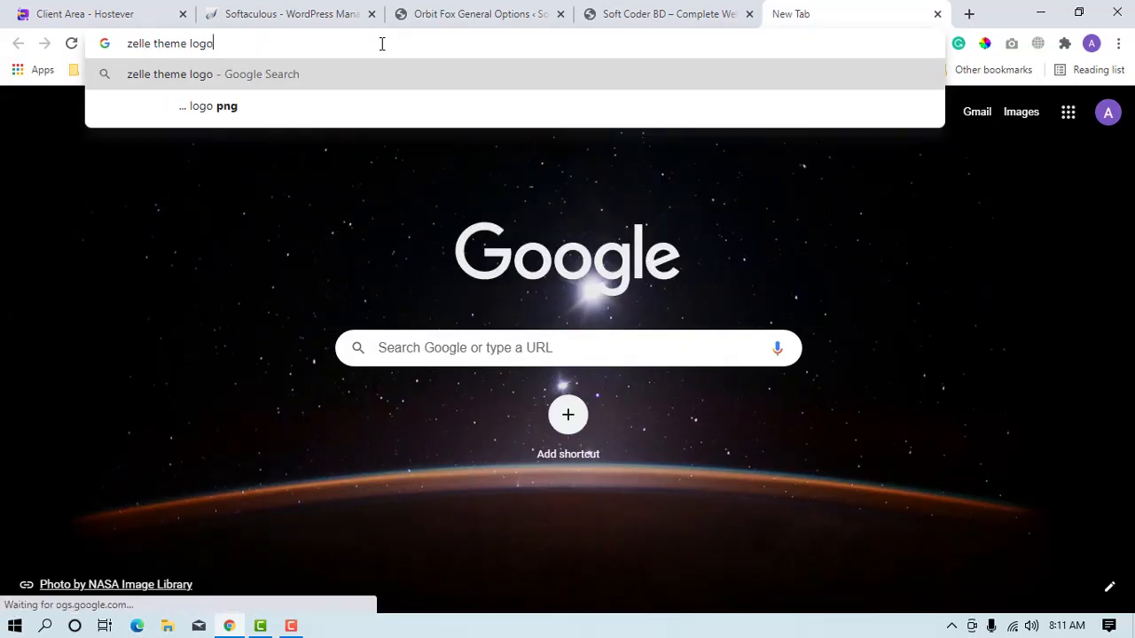
pyautogui.write(' sixe')
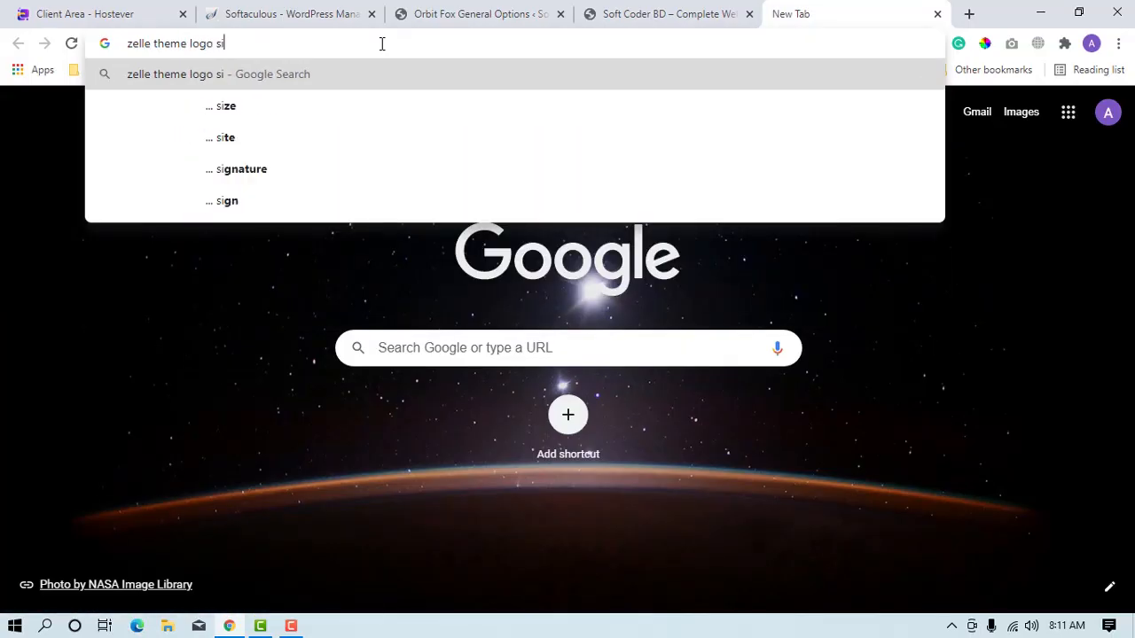
pyautogui.press('BackSpace')
pyautogui.press('BackSpace')
pyautogui.press('BackSpace')
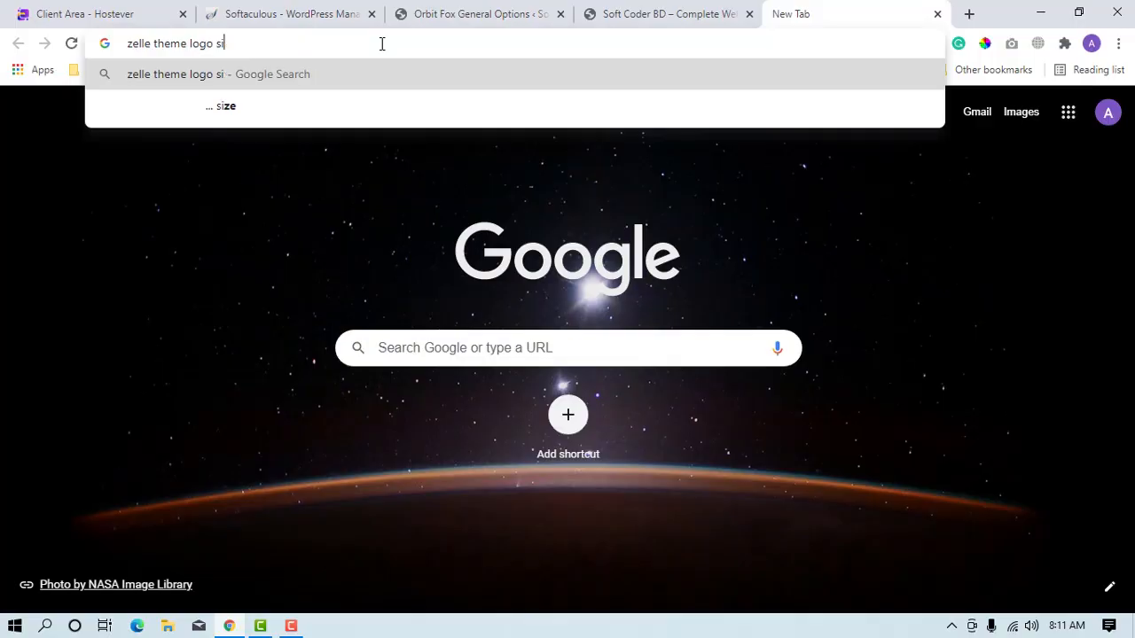
pyautogui.write('ize')
pyautogui.press('Return')
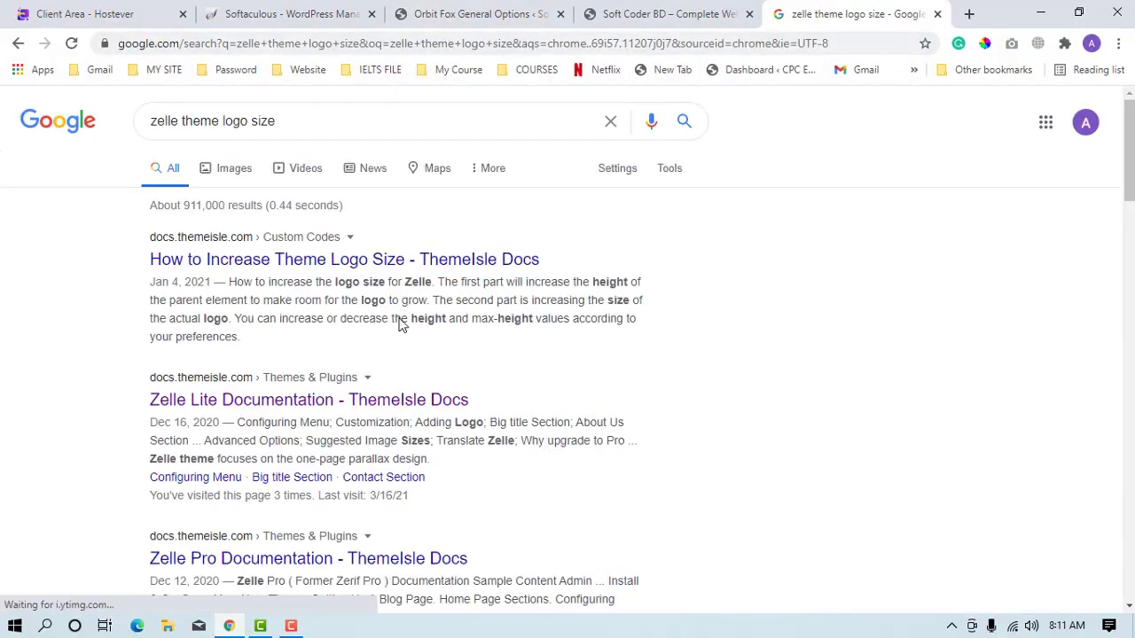
pyautogui.click(282, 400)
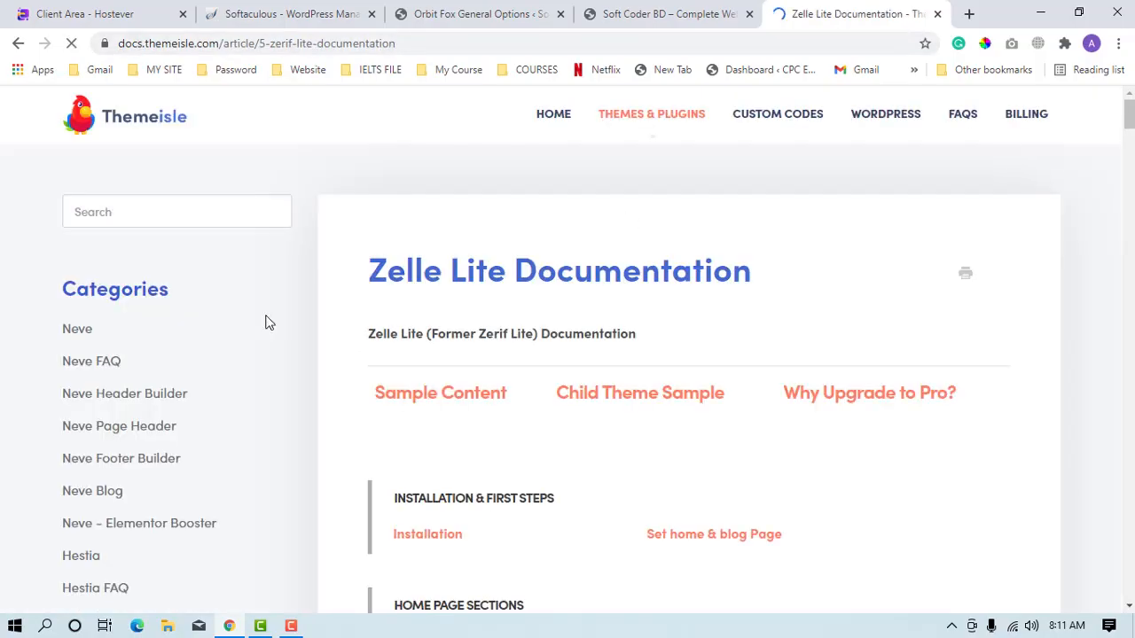
# Read the Zelle Lite documentation from the Adding Logo section onward, then close its tab
pyautogui.scroll(-2, 501, 555)
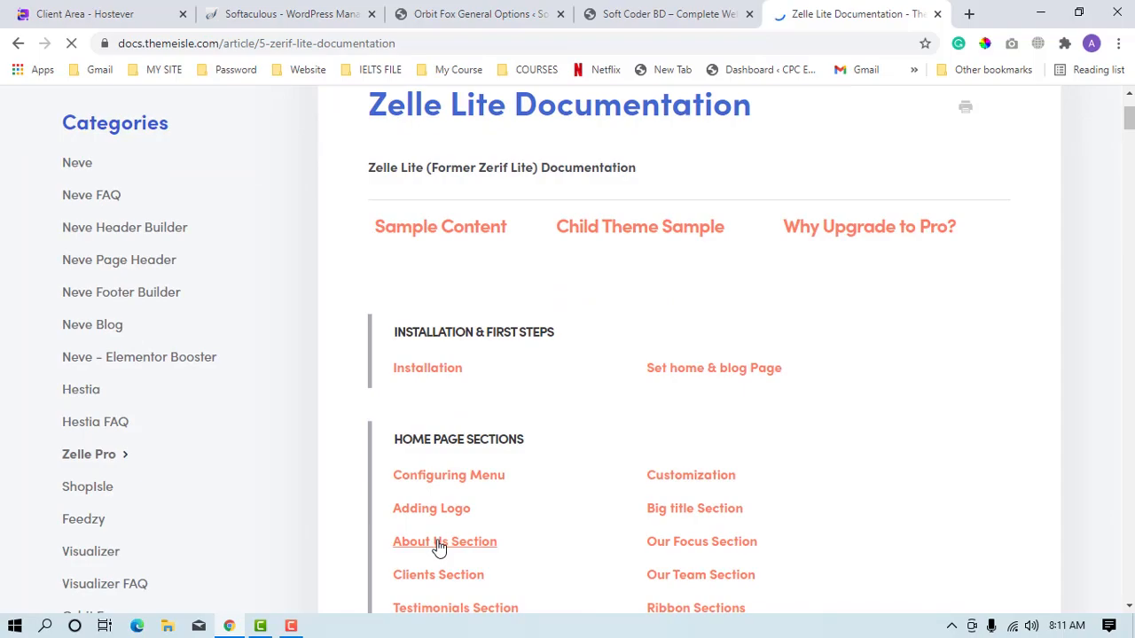
pyautogui.click(419, 510)
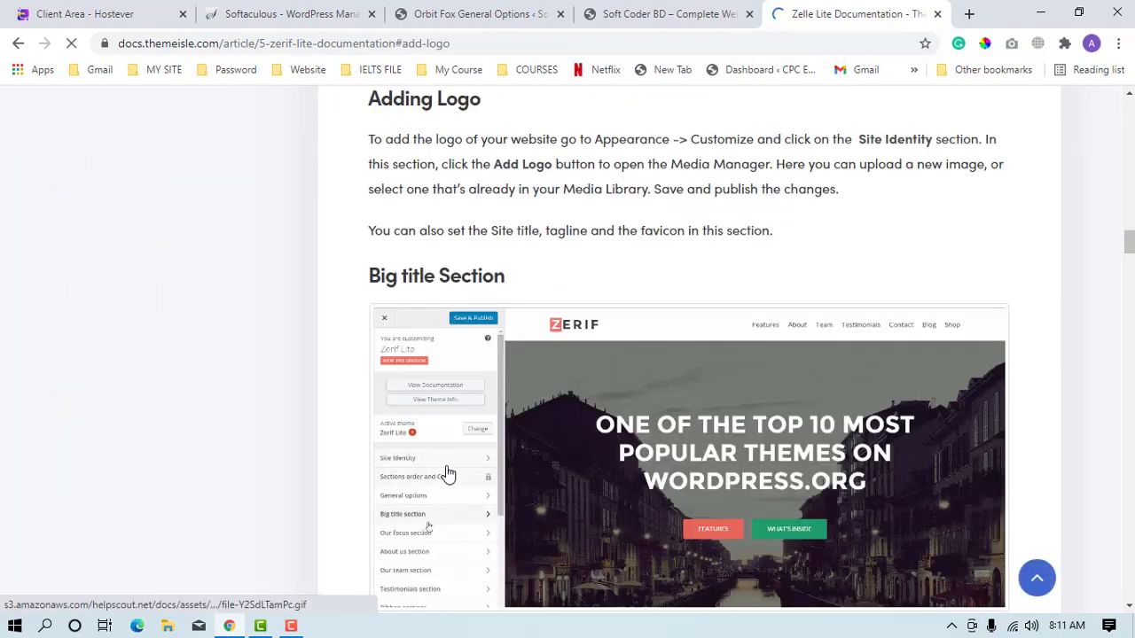
pyautogui.scroll(-5, 919, 272)
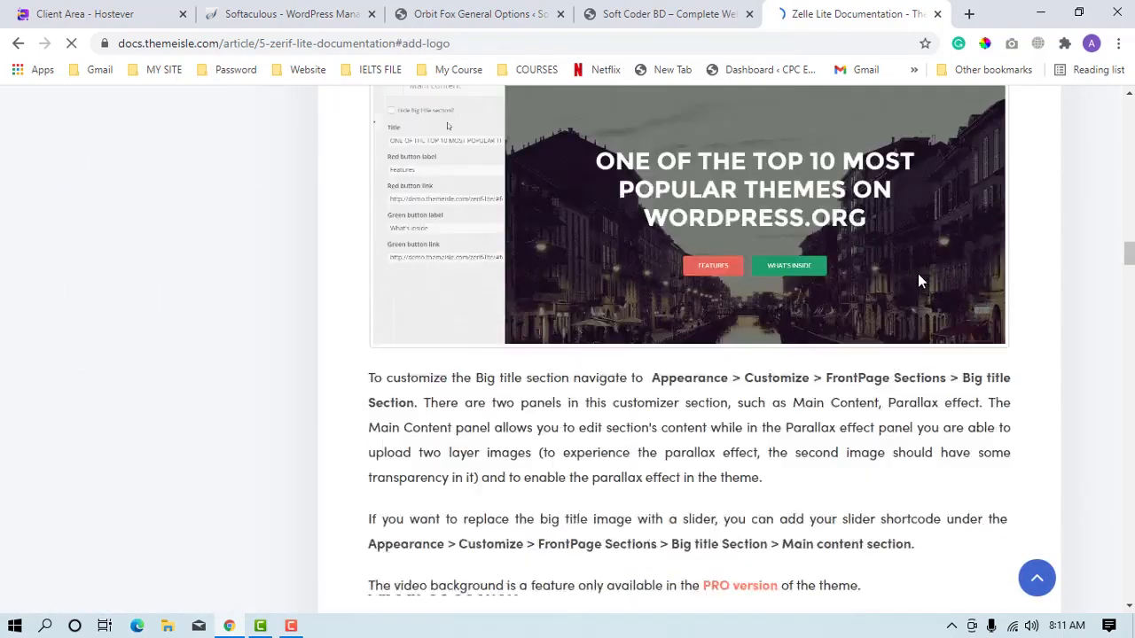
pyautogui.scroll(-7, 544, 322)
pyautogui.scroll(-9, 545, 322)
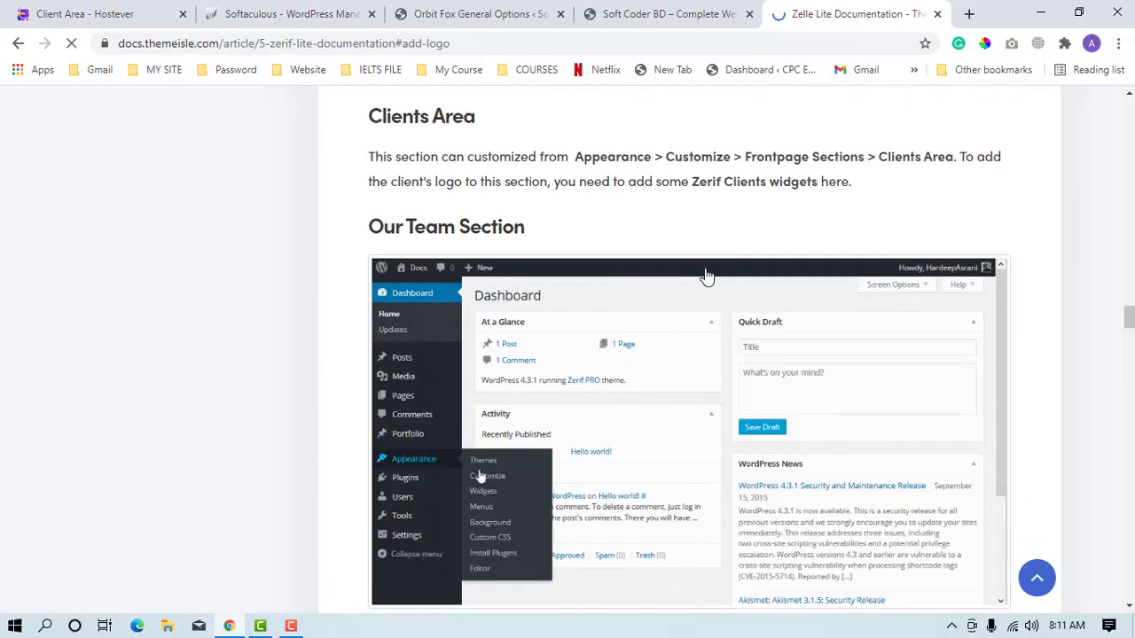
pyautogui.scroll(-10, 582, 484)
pyautogui.scroll(10, 612, 305)
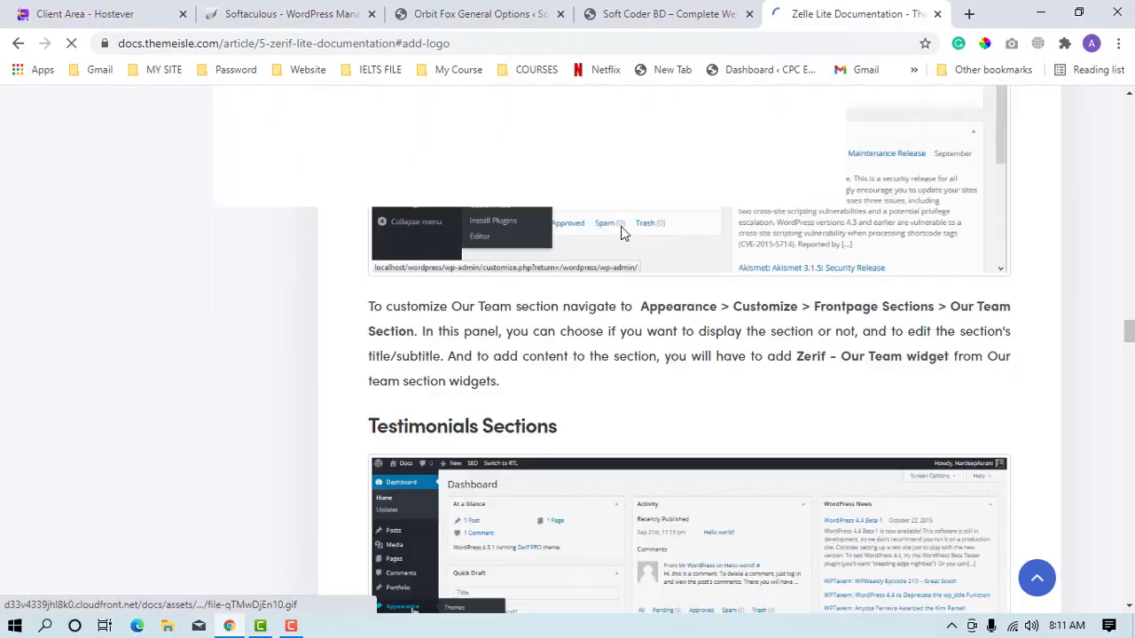
pyautogui.click(936, 14)
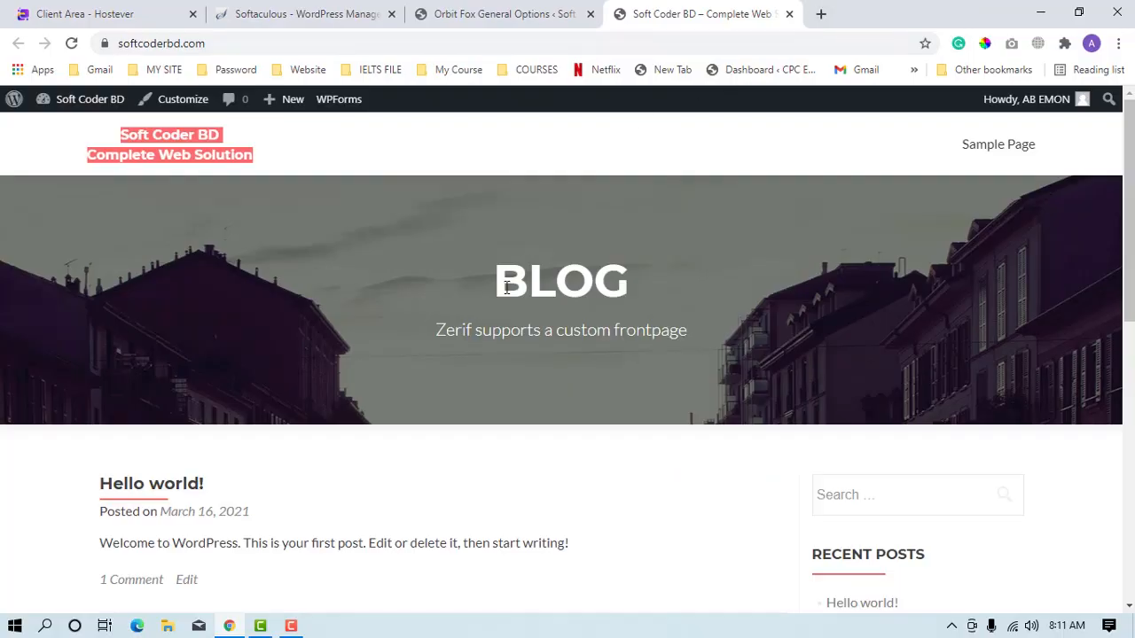
# Go back to the Orbit Fox general options and look over its module list
pyautogui.scroll(-10, 216, 324)
pyautogui.scroll(10, 264, 274)
pyautogui.click(457, 14)
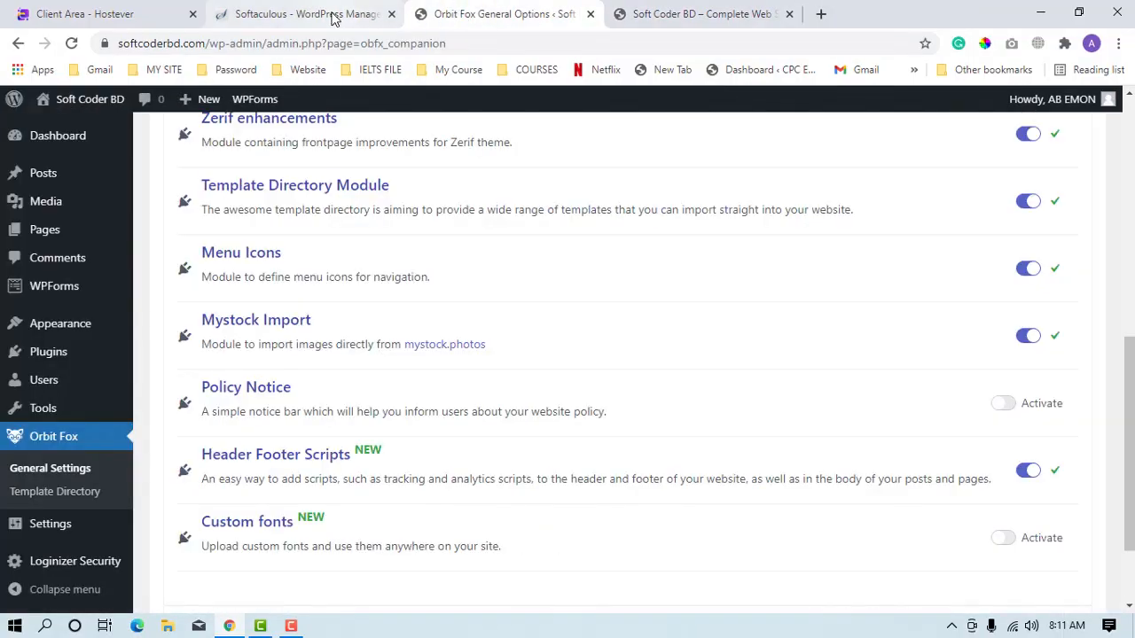
pyautogui.scroll(4, 49, 293)
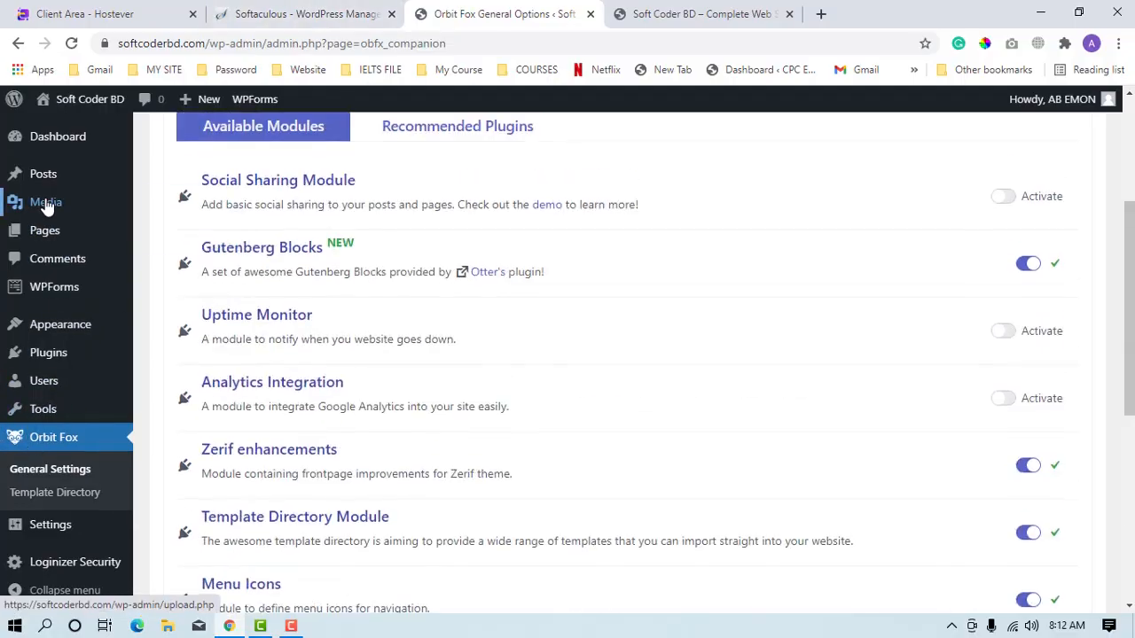
pyautogui.scroll(-5, 35, 331)
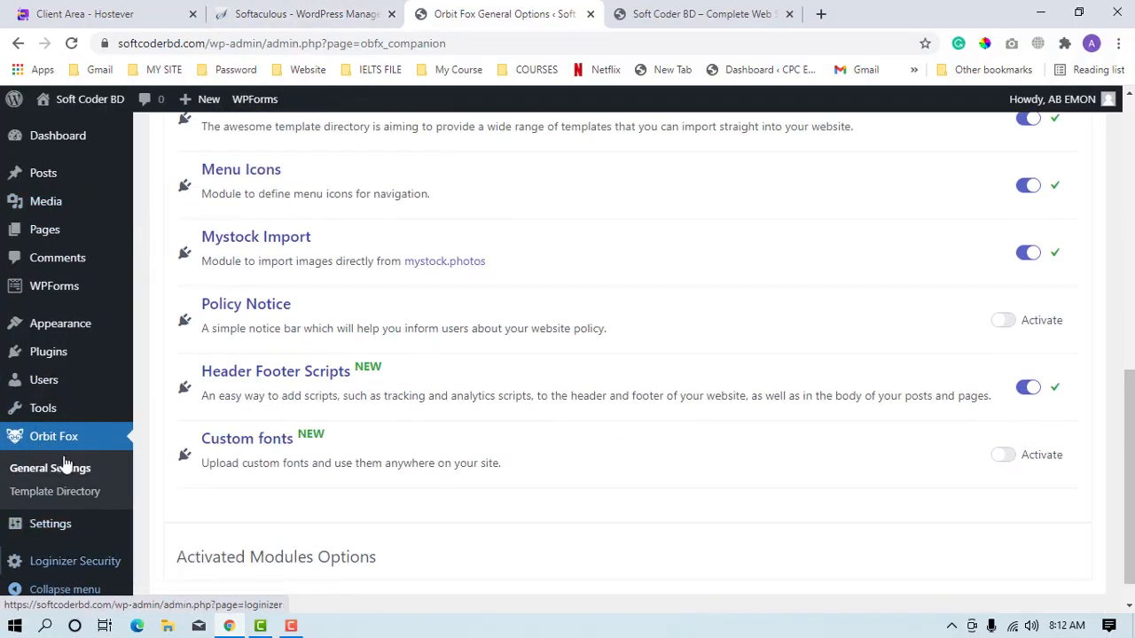
# Open the About Zerif Lite page, check Recommended Actions, then read Getting Started
pyautogui.moveTo(89, 327)
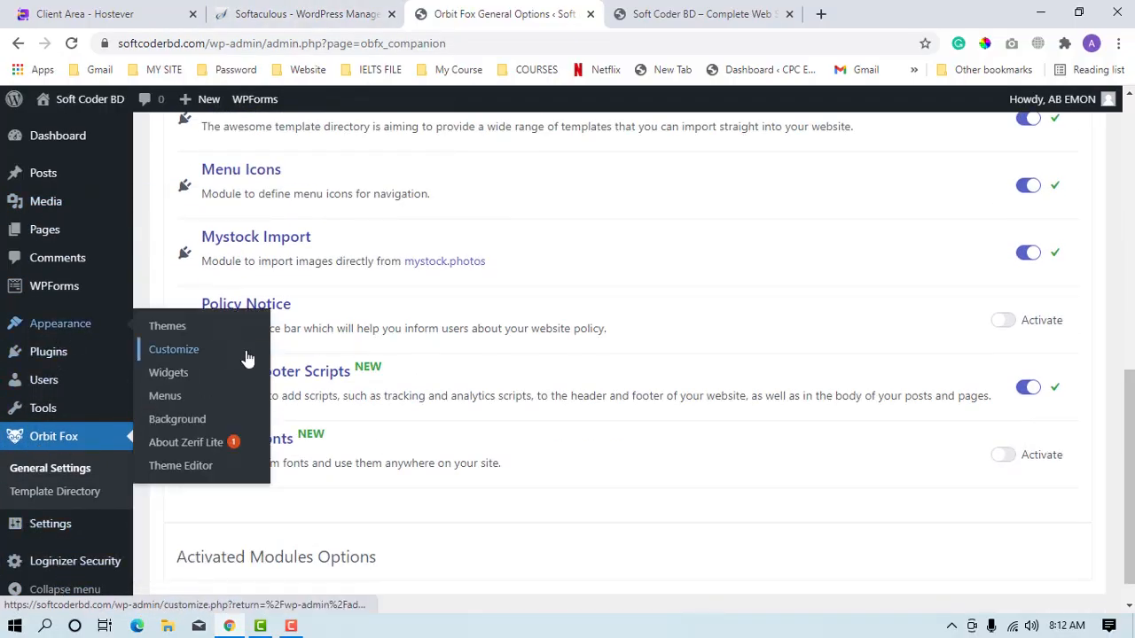
pyautogui.click(174, 442)
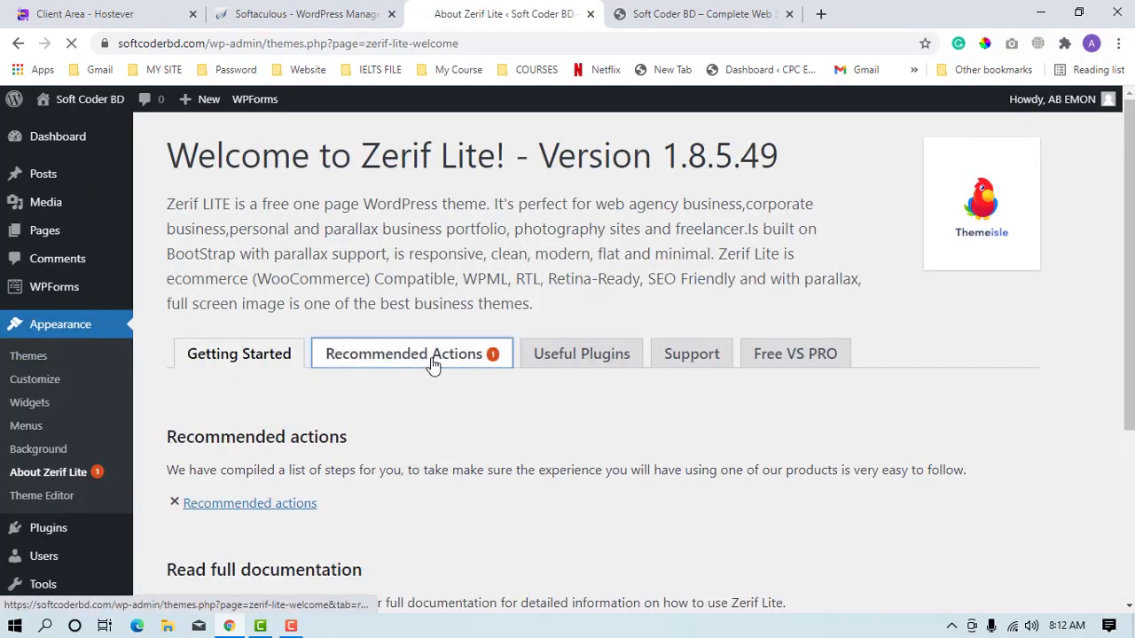
pyautogui.click(414, 365)
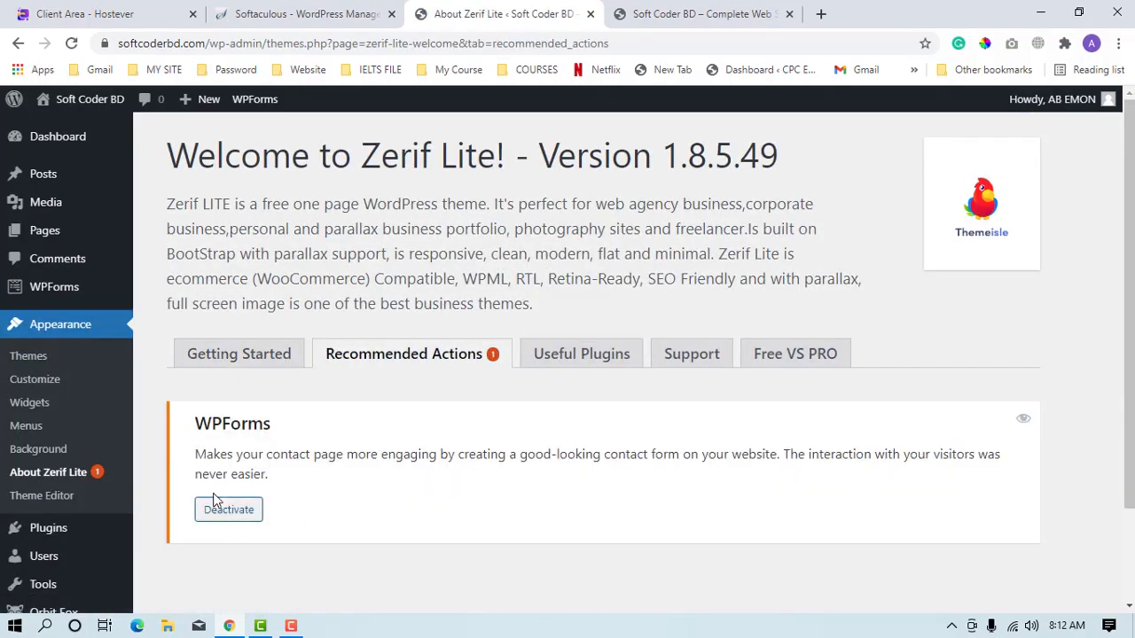
pyautogui.scroll(-3, 368, 350)
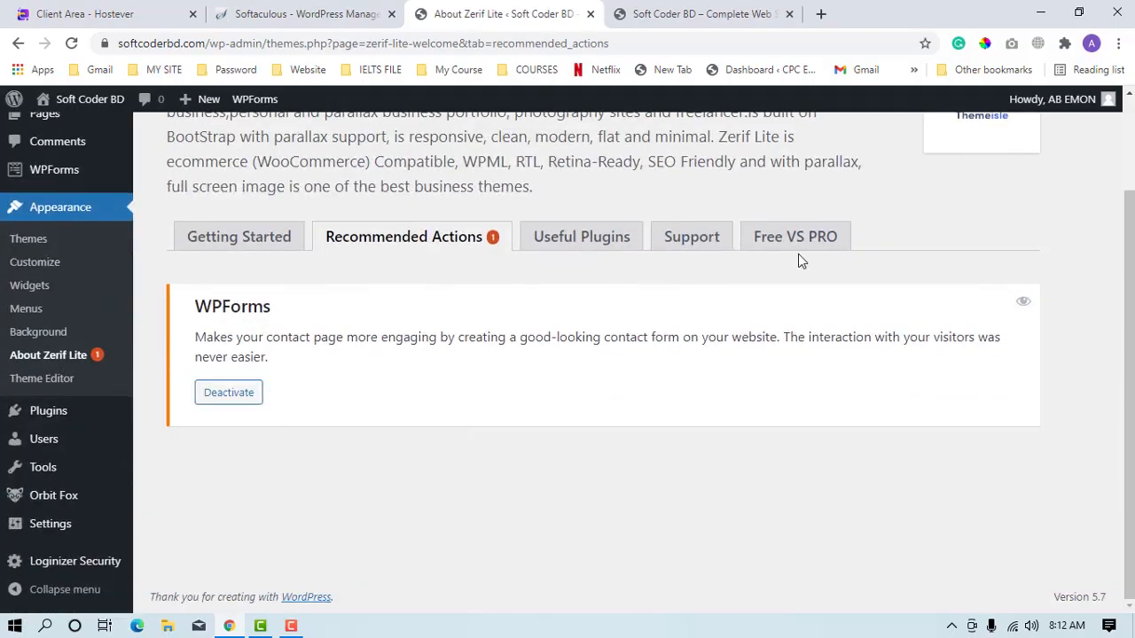
pyautogui.click(273, 240)
pyautogui.scroll(-3, 532, 524)
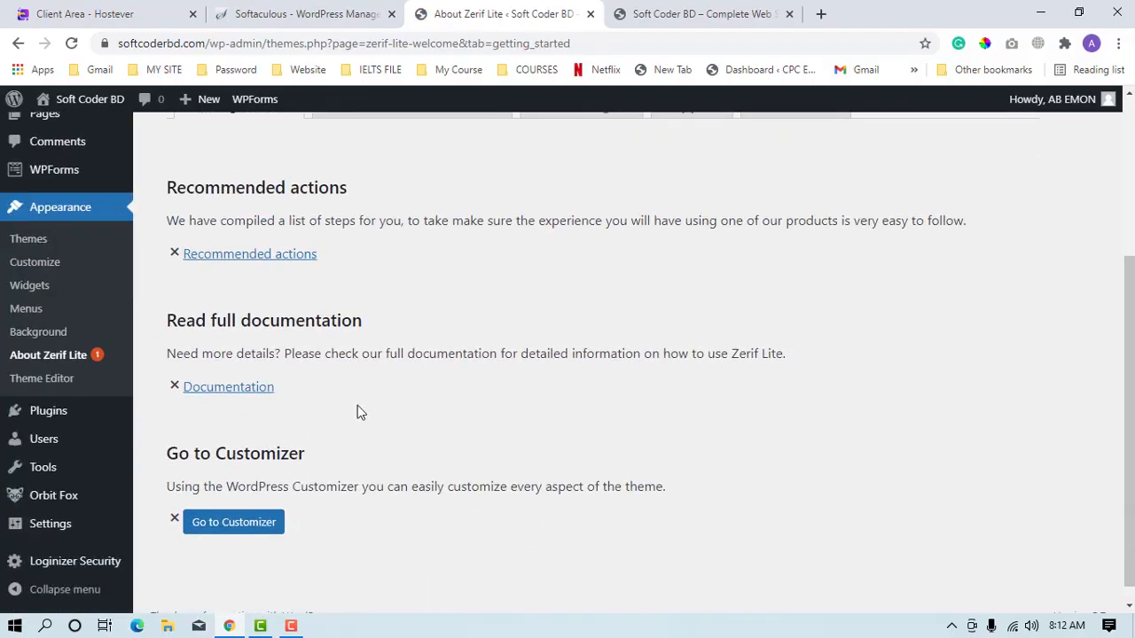
pyautogui.scroll(-1, 337, 506)
pyautogui.scroll(3, 420, 439)
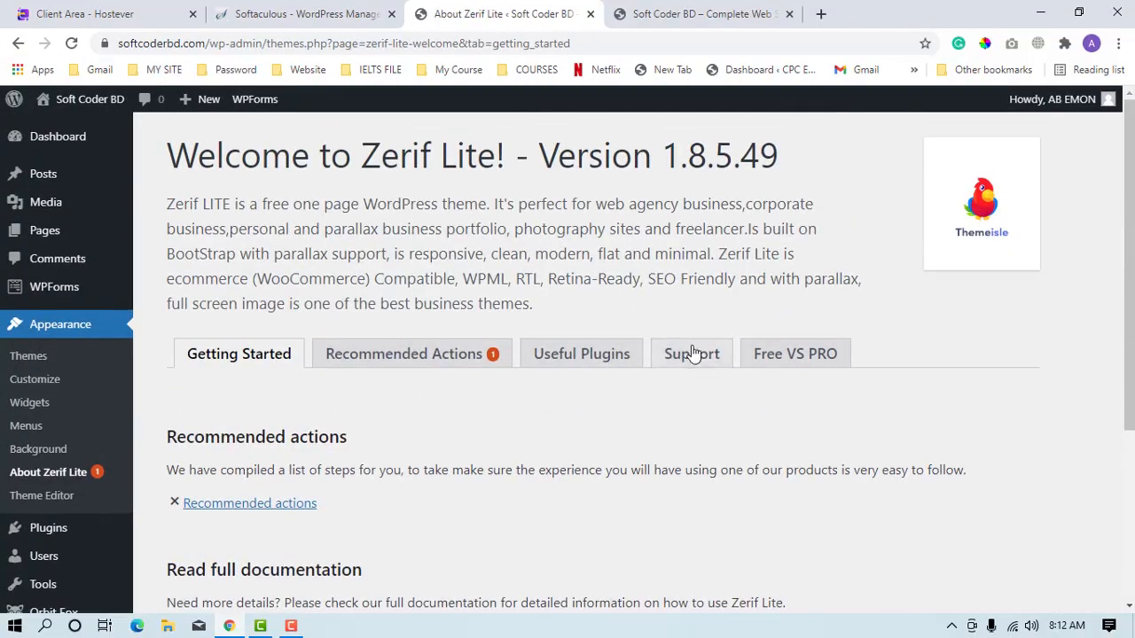
# Open the Useful Plugins list, showing WPForms active and other plugins offered for install
pyautogui.click(616, 361)
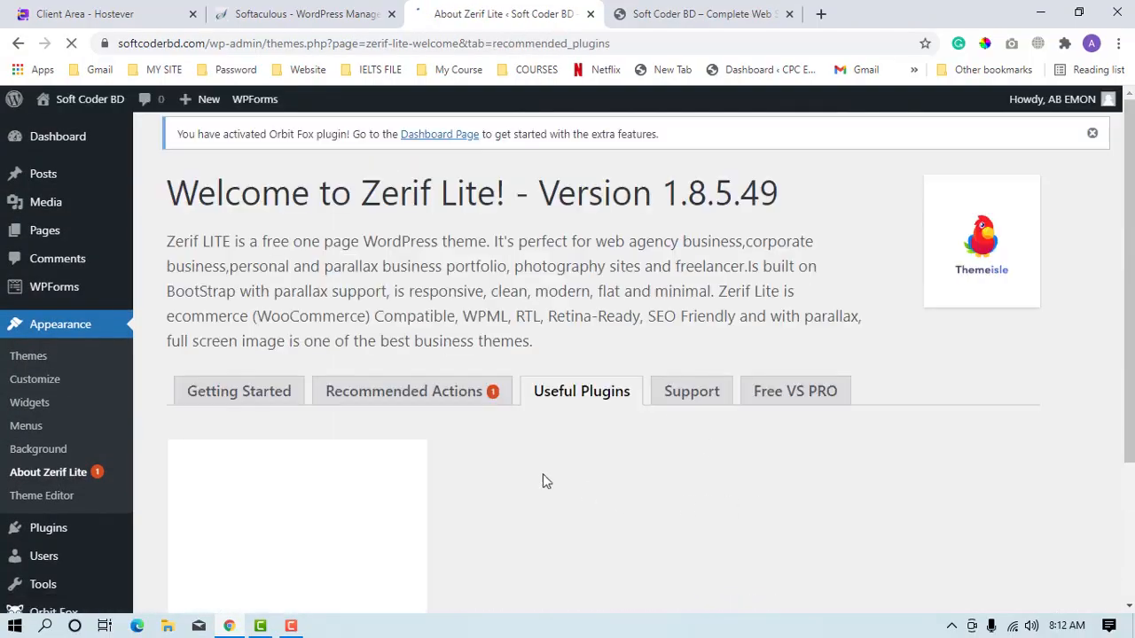
pyautogui.scroll(-2, 514, 462)
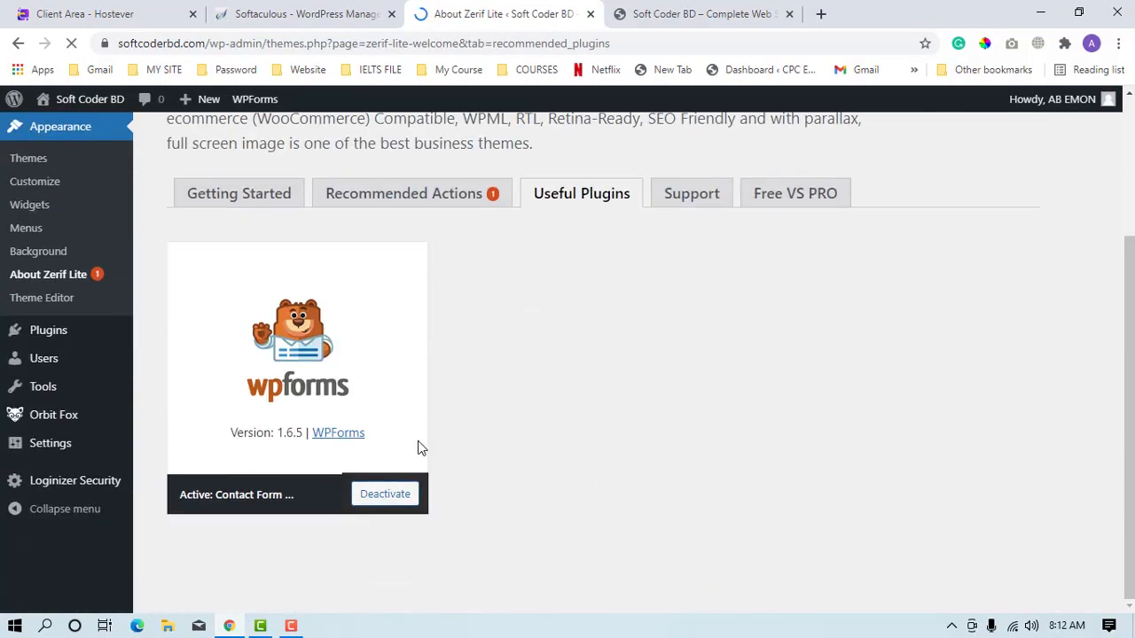
pyautogui.scroll(1, 653, 402)
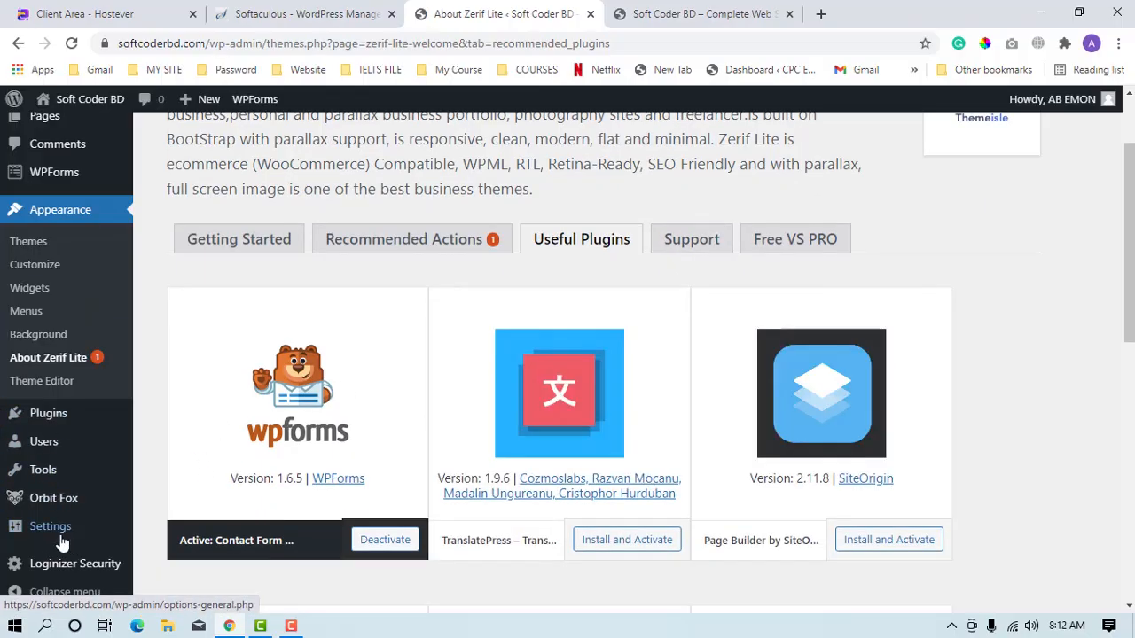
pyautogui.moveTo(55, 538)
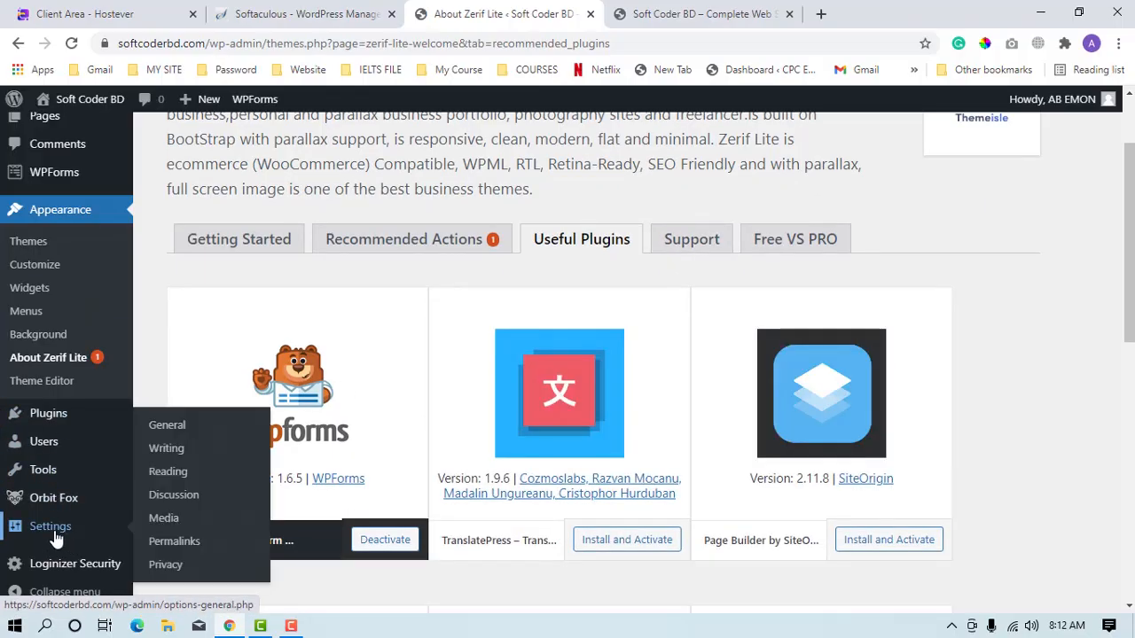
pyautogui.moveTo(37, 484)
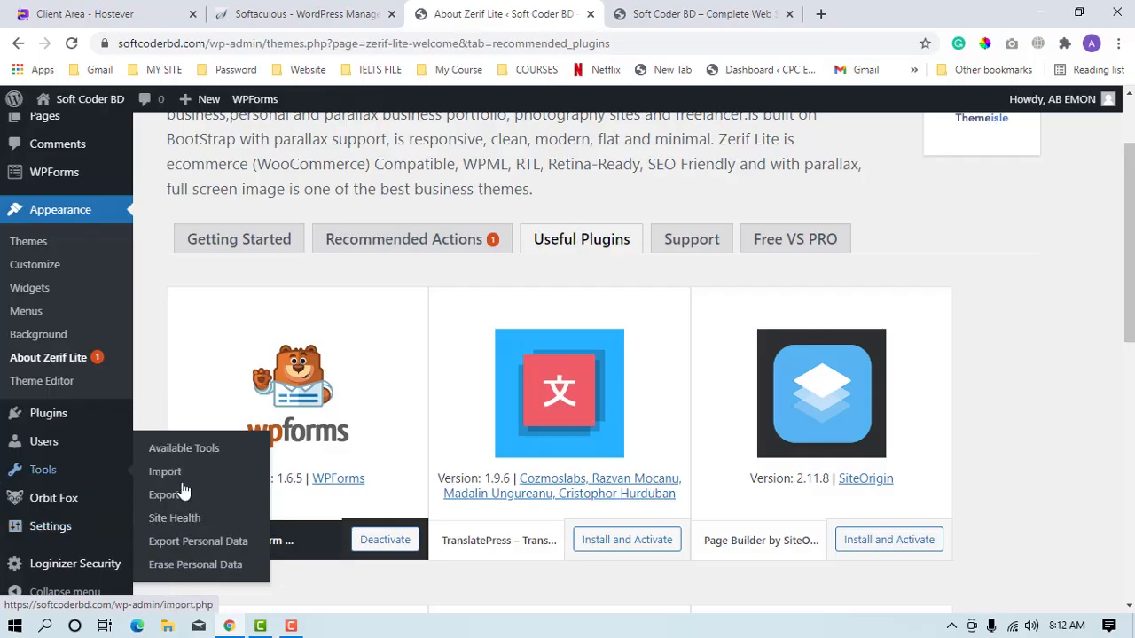
pyautogui.moveTo(42, 454)
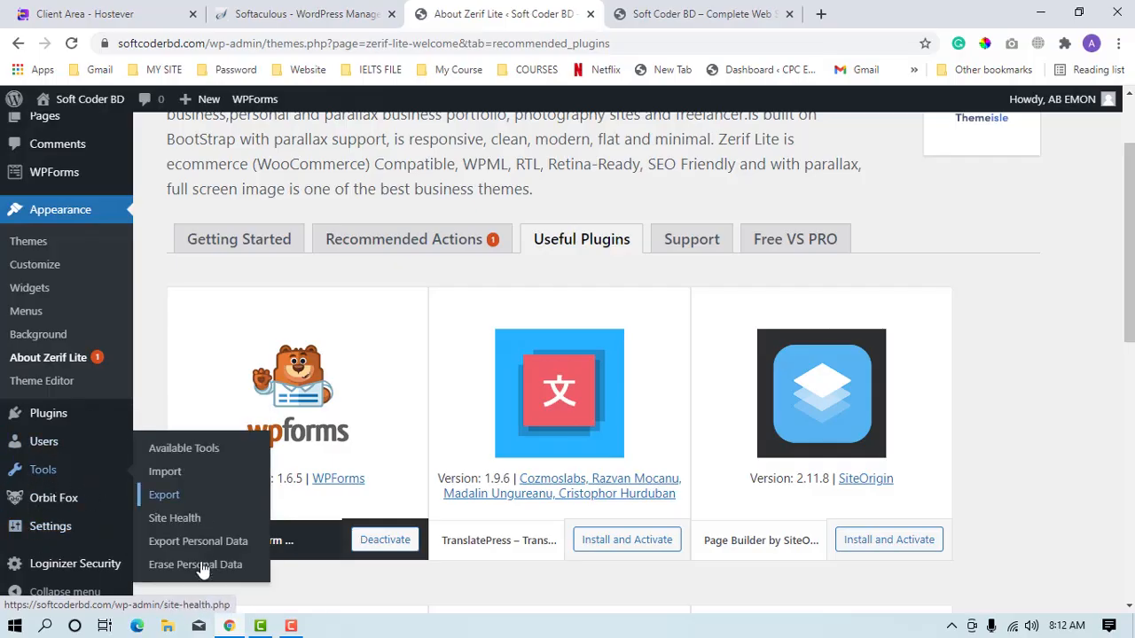
pyautogui.scroll(3, 190, 479)
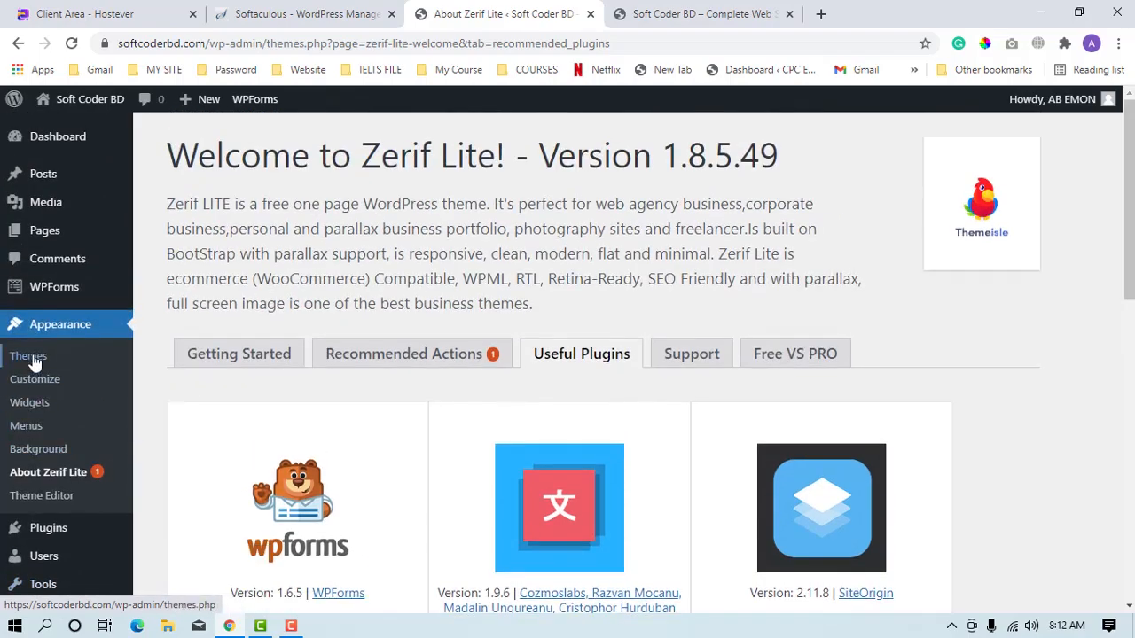
pyautogui.moveTo(44, 293)
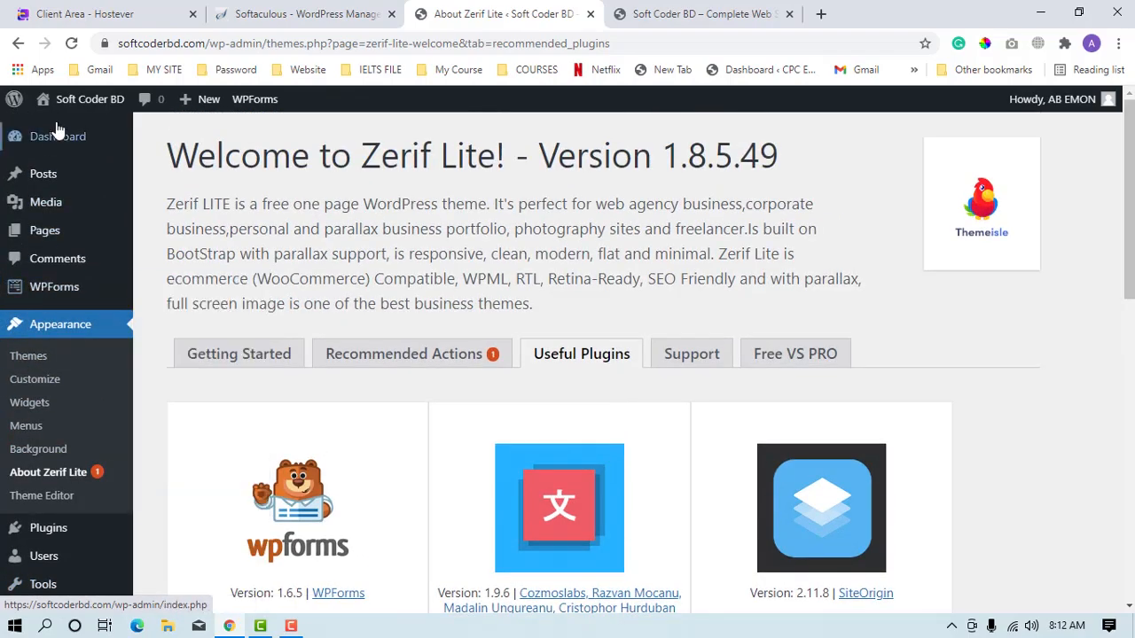
pyautogui.moveTo(62, 187)
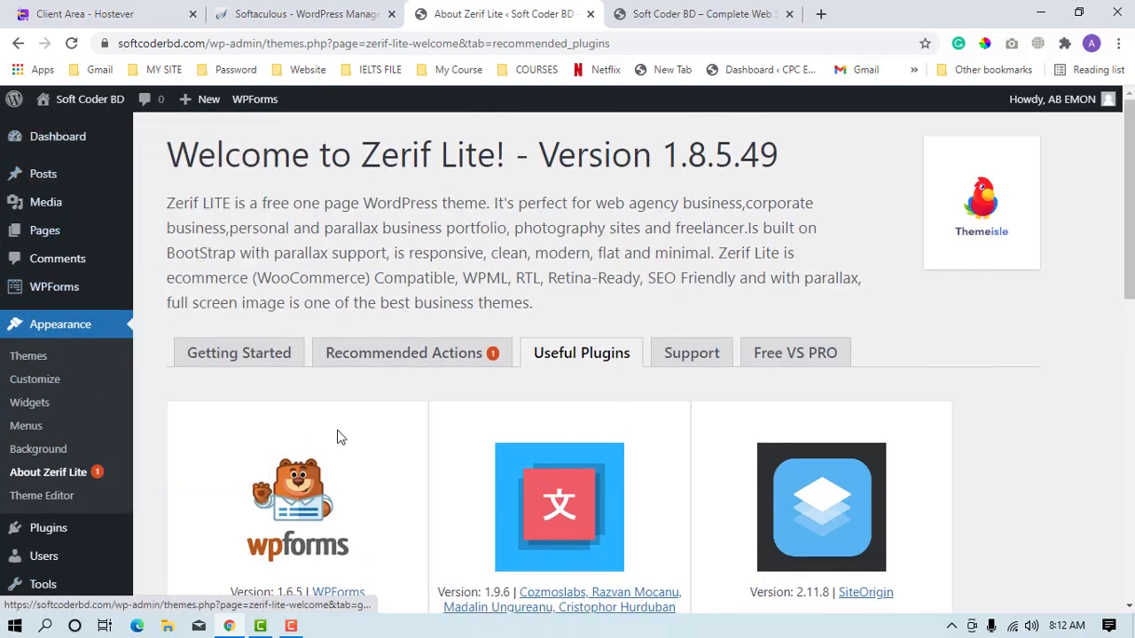
# Scroll through the plugin cards down to Ad Blocker Notify Lite, then switch to Recommended Actions
pyautogui.scroll(-10, 165, 502)
pyautogui.scroll(10, 508, 497)
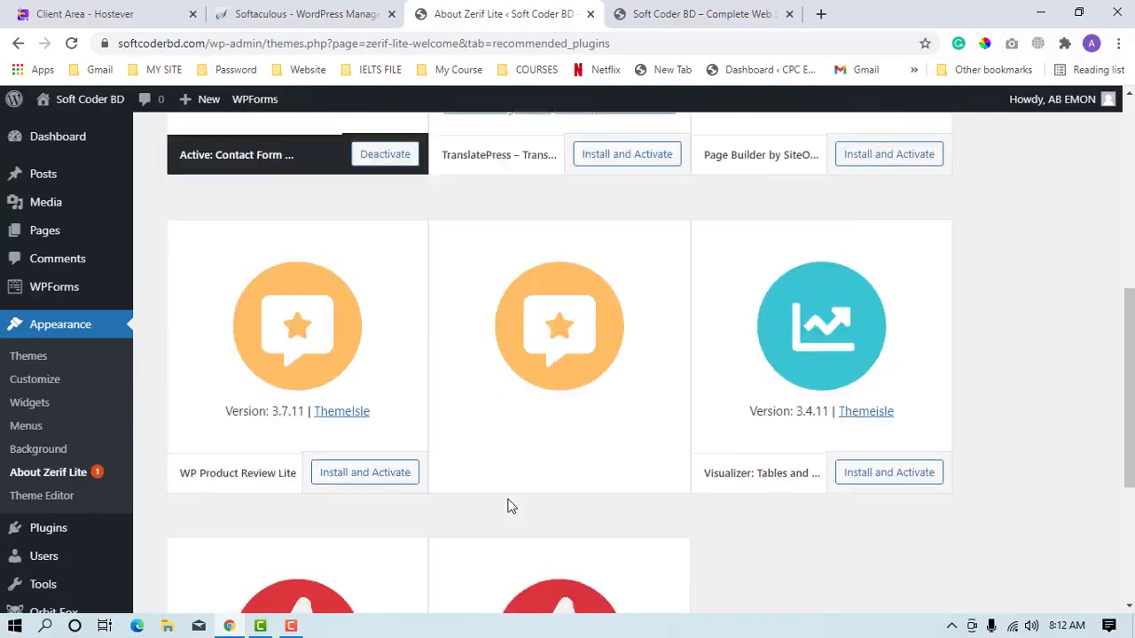
pyautogui.scroll(-5, 552, 494)
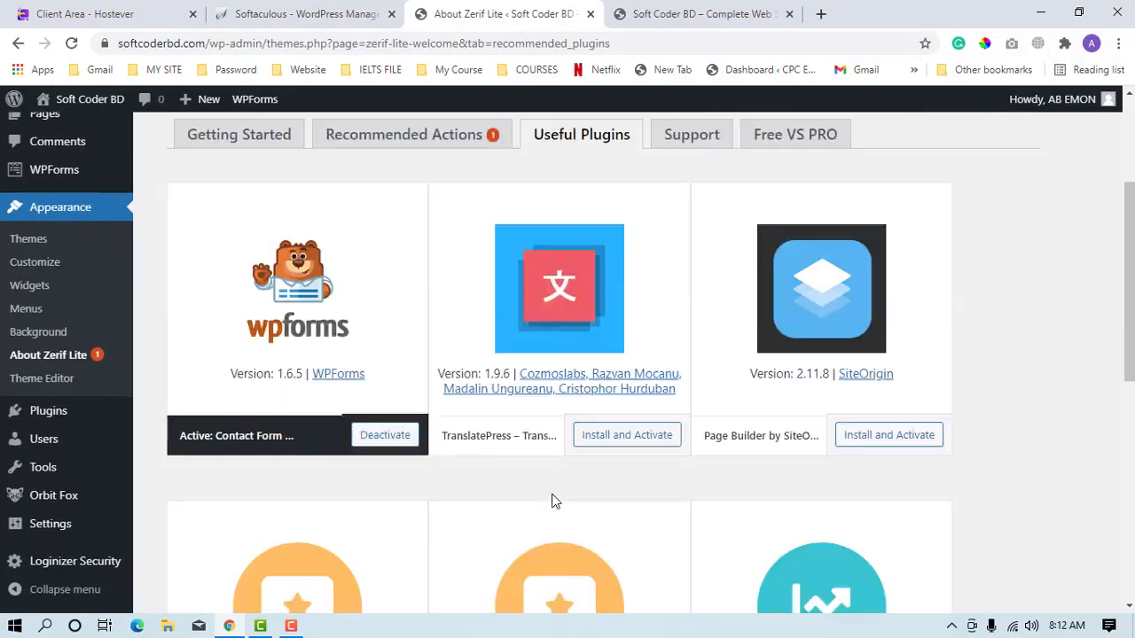
pyautogui.scroll(2, 577, 483)
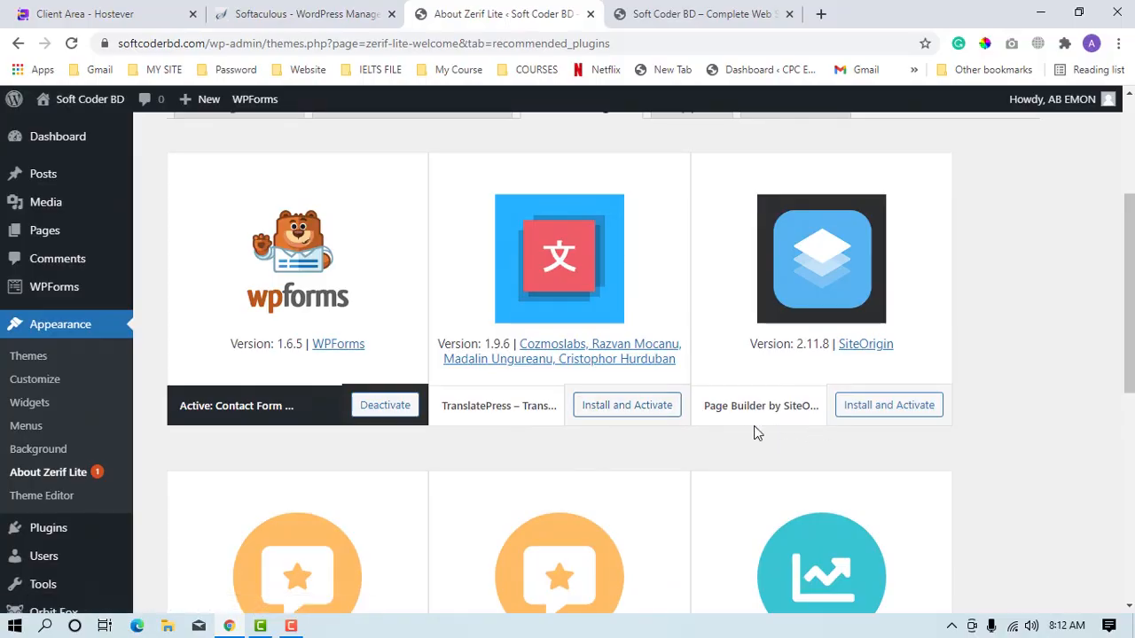
pyautogui.scroll(-4, 736, 424)
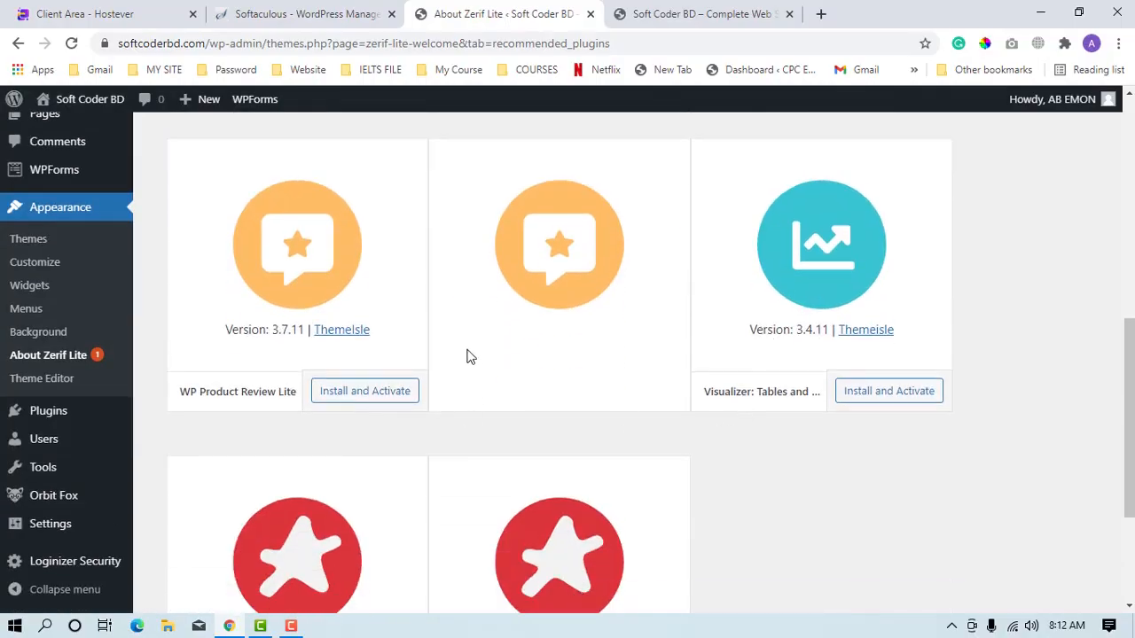
pyautogui.scroll(-2, 497, 351)
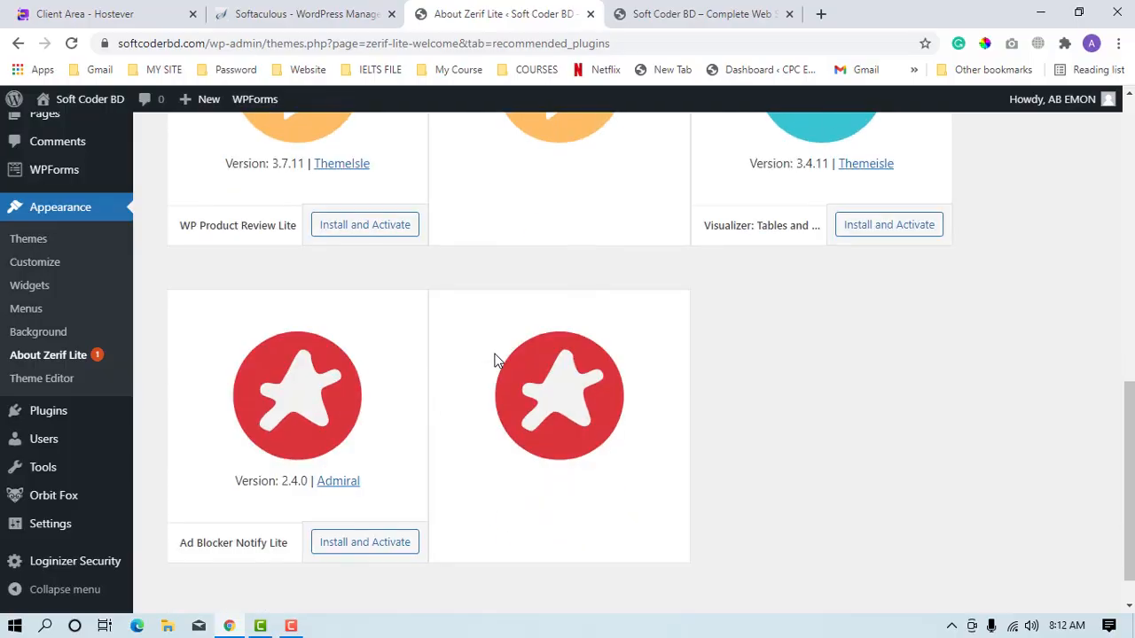
pyautogui.scroll(8, 505, 372)
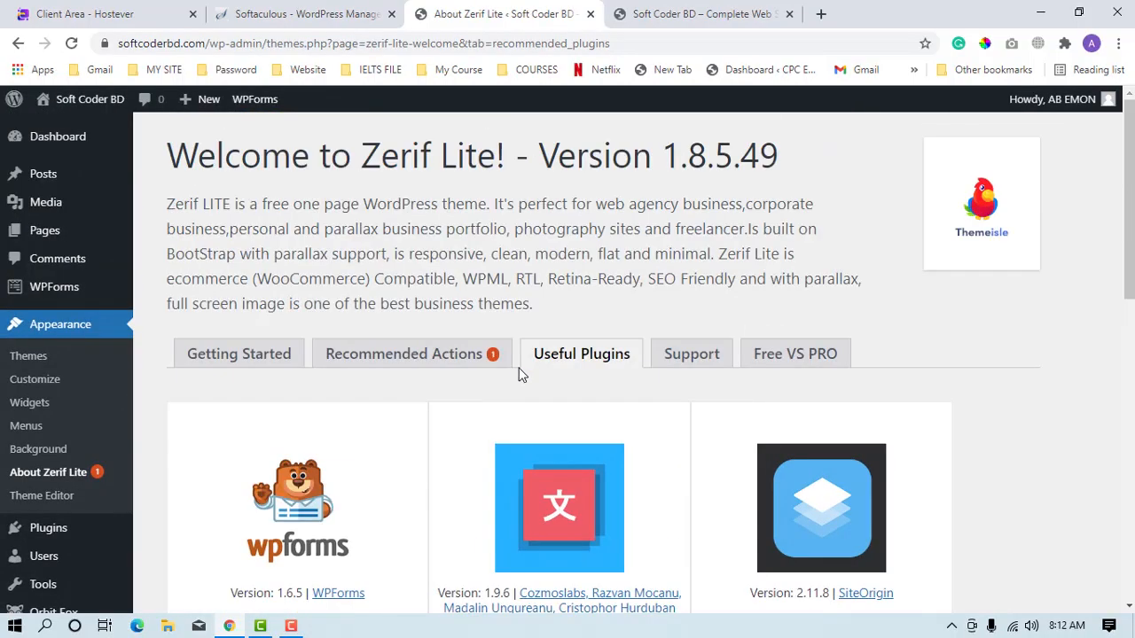
pyautogui.click(423, 369)
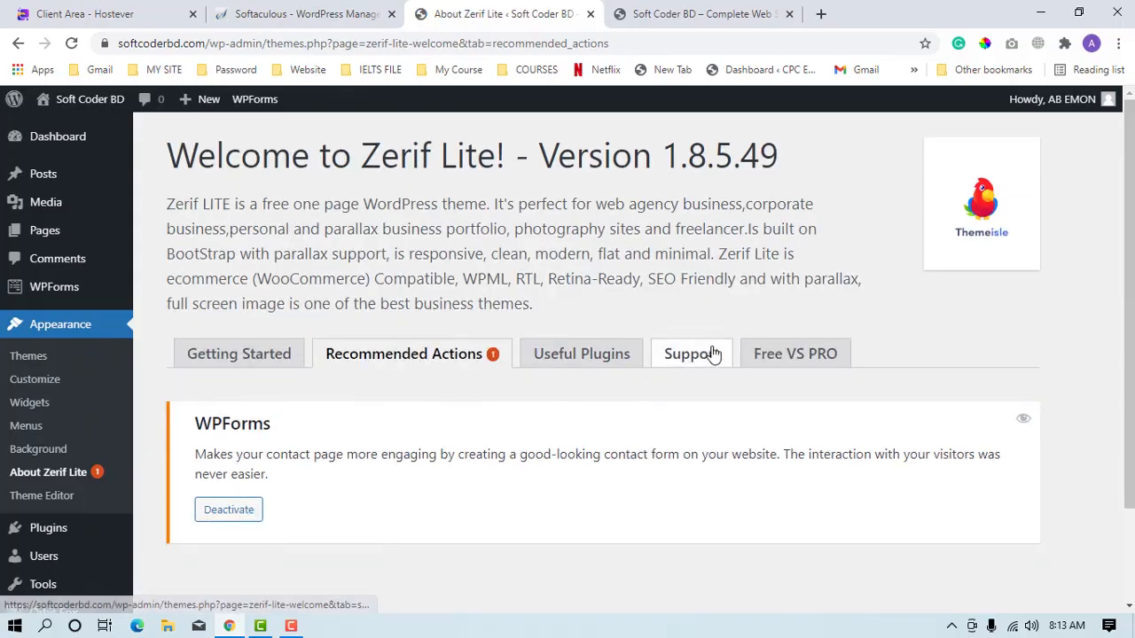
# Read through the Zerif Lite Support tab's documentation and help resources
pyautogui.click(714, 353)
pyautogui.scroll(-1, 549, 483)
pyautogui.scroll(-2, 528, 502)
pyautogui.scroll(-3, 246, 363)
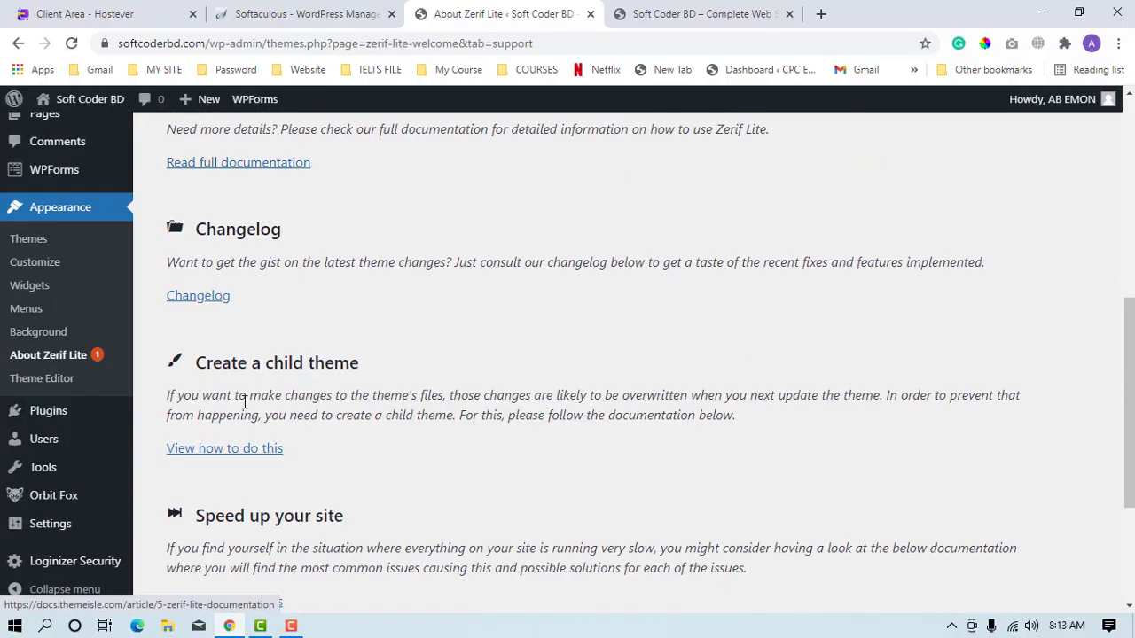
pyautogui.scroll(-2, 301, 421)
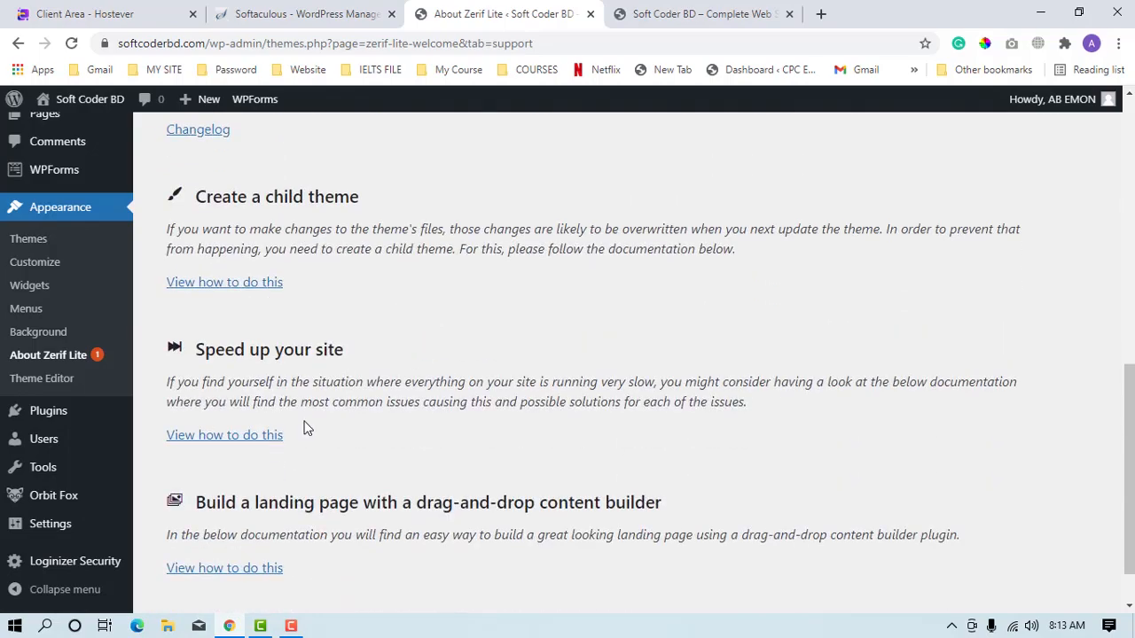
pyautogui.scroll(-1, 306, 417)
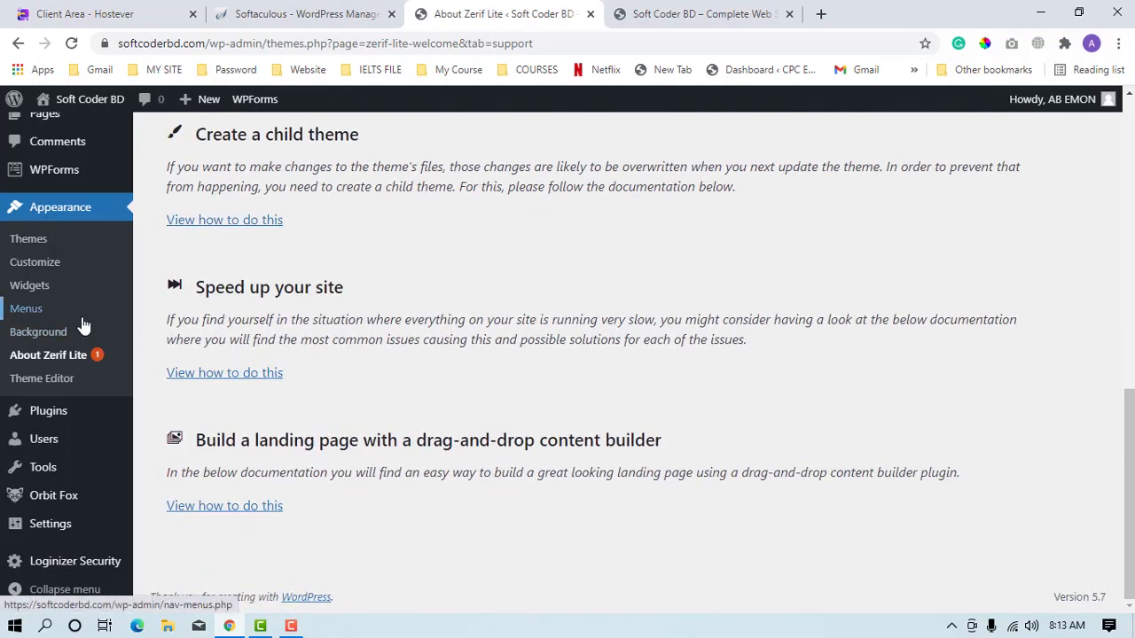
pyautogui.moveTo(62, 512)
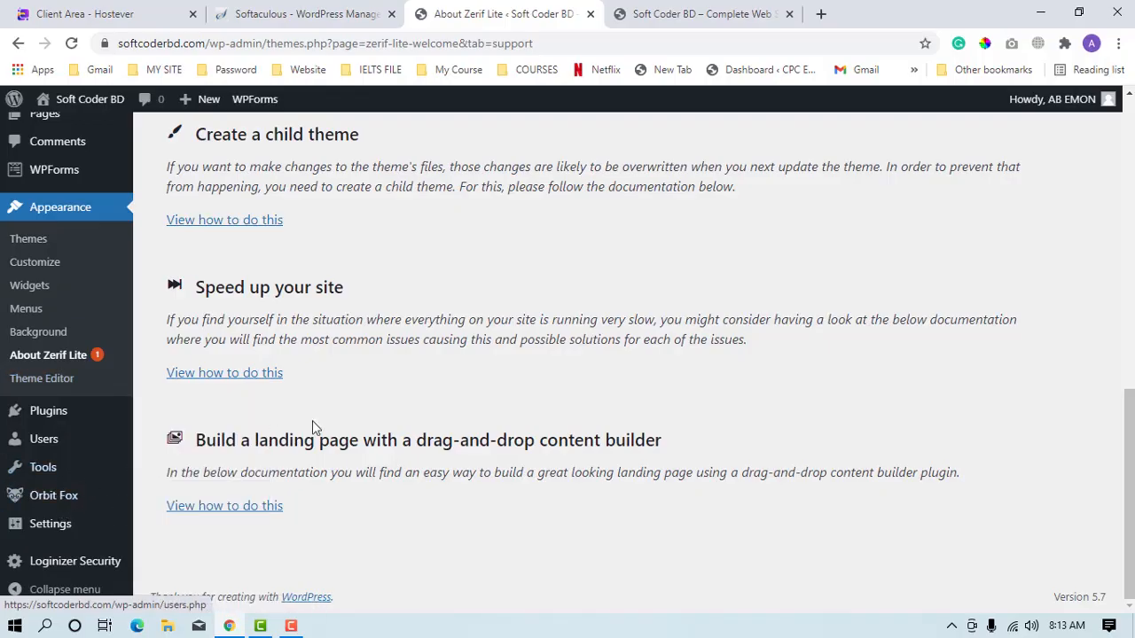
pyautogui.scroll(5, 293, 408)
# From the site's tab, open a new browser tab and start typing 'zell' to search
pyautogui.click(660, 13)
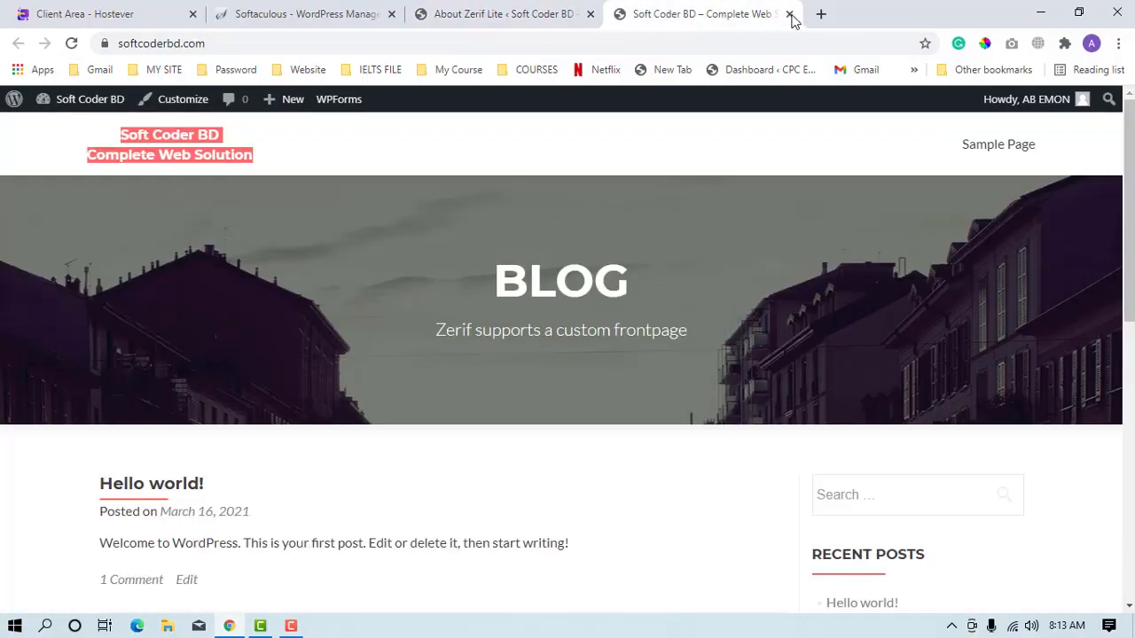
pyautogui.click(831, 13)
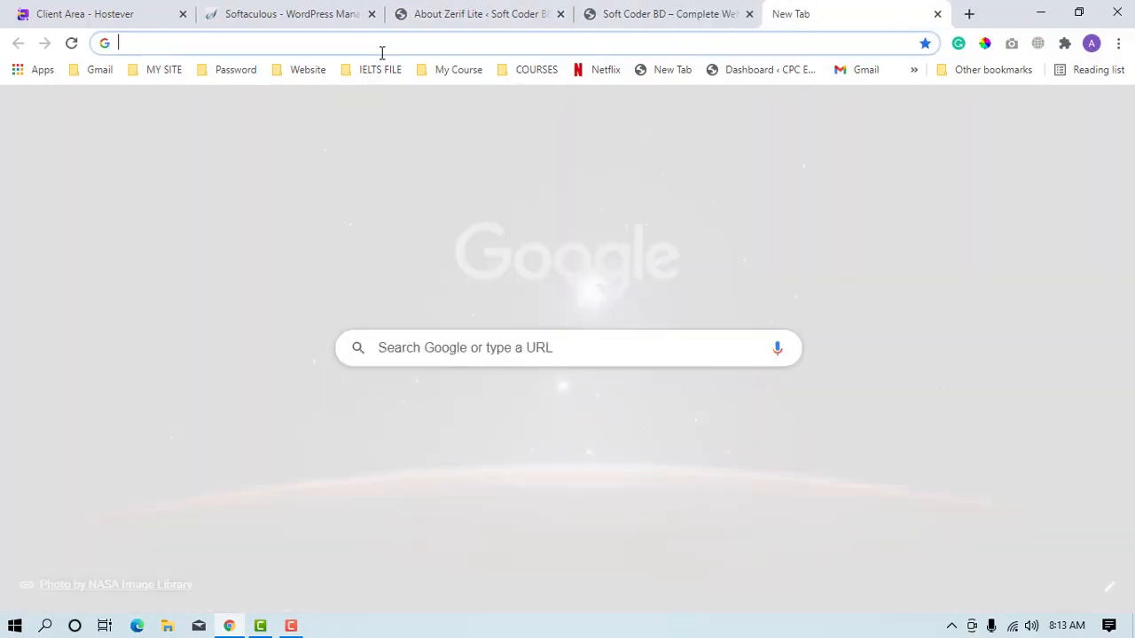
pyautogui.write('zelle theme logo size')
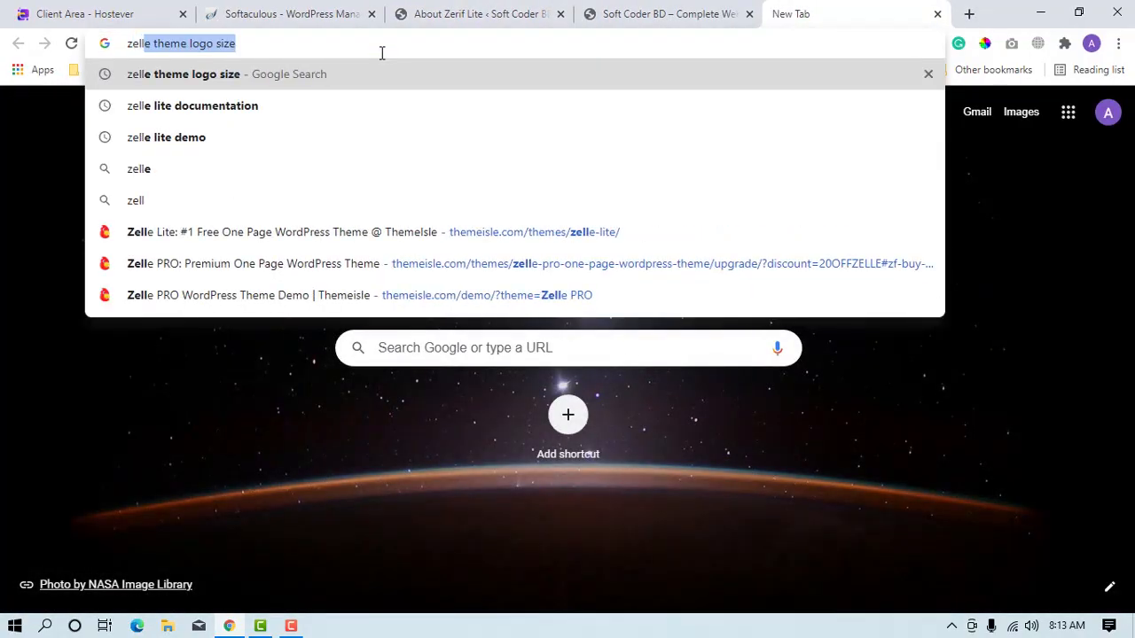
# Open the Zelle Lite Documentation suggestion and jump to its Customization section
pyautogui.click(156, 108)
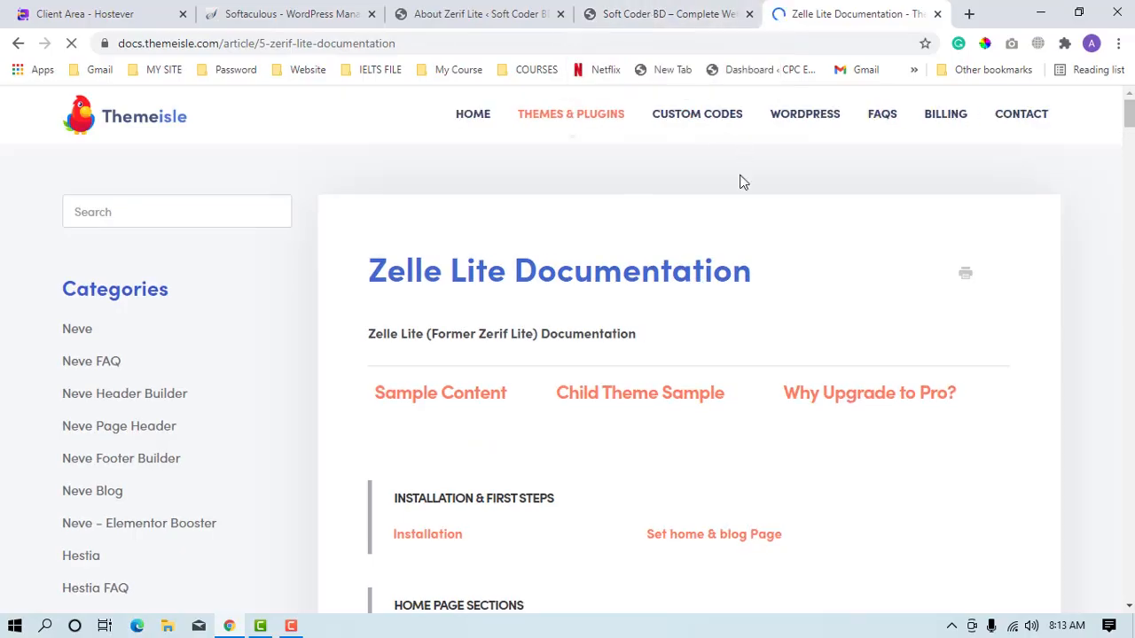
pyautogui.scroll(-3, 718, 404)
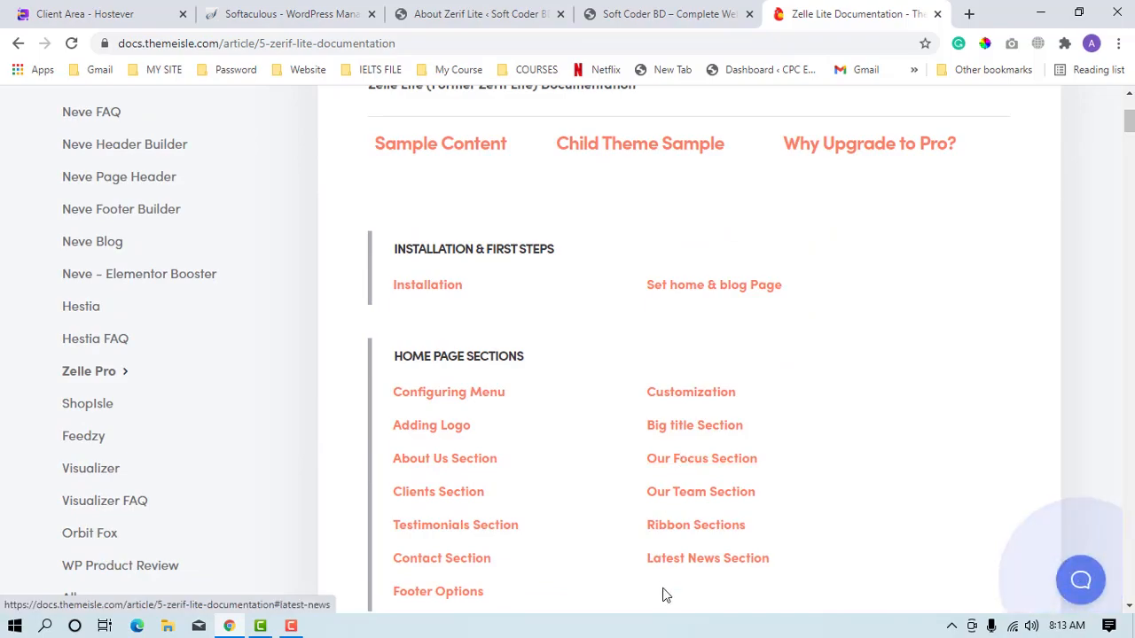
pyautogui.scroll(-1, 603, 588)
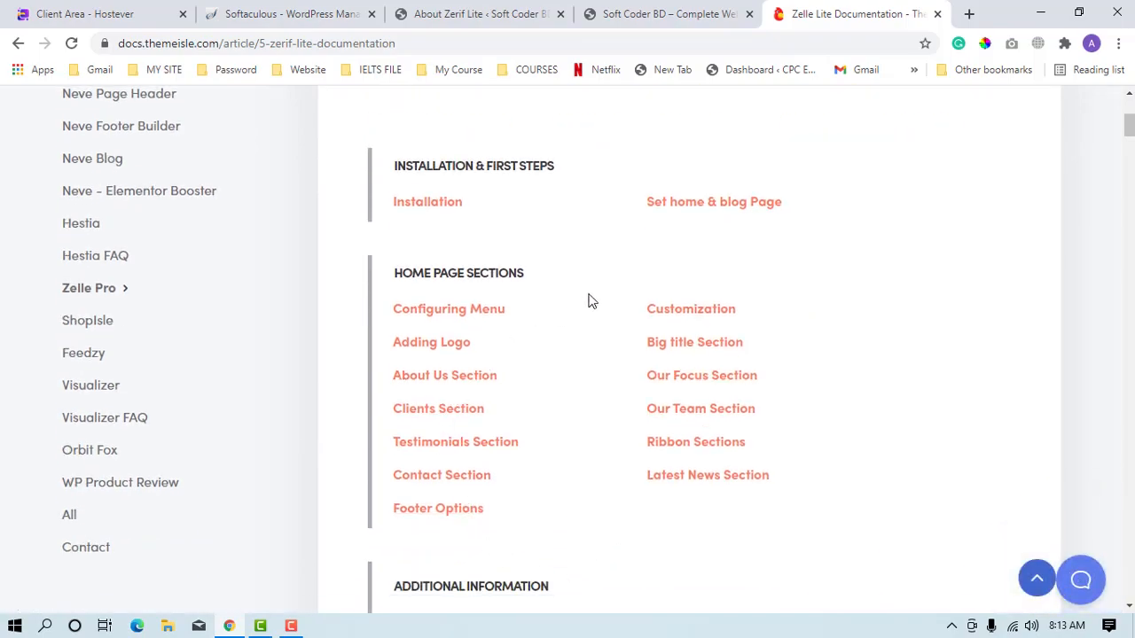
pyautogui.click(715, 319)
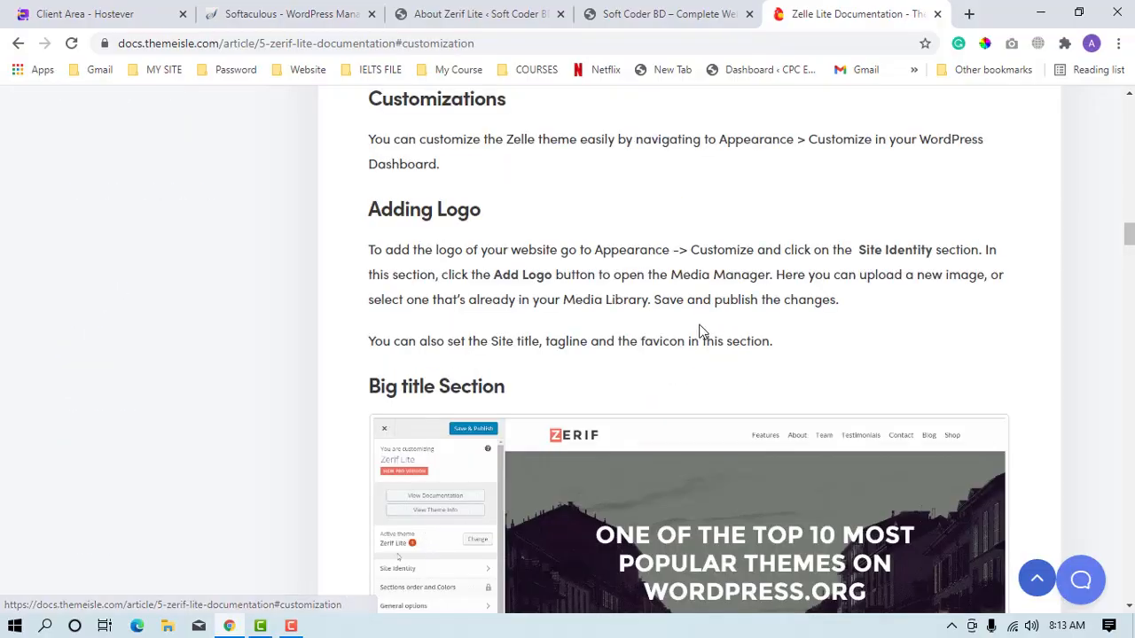
# Highlight the Adding Logo instructions and read down to Related Articles before returning to the admin tab
pyautogui.moveTo(369, 250); pyautogui.dragTo(722, 251)
pyautogui.scroll(-10, 715, 282)
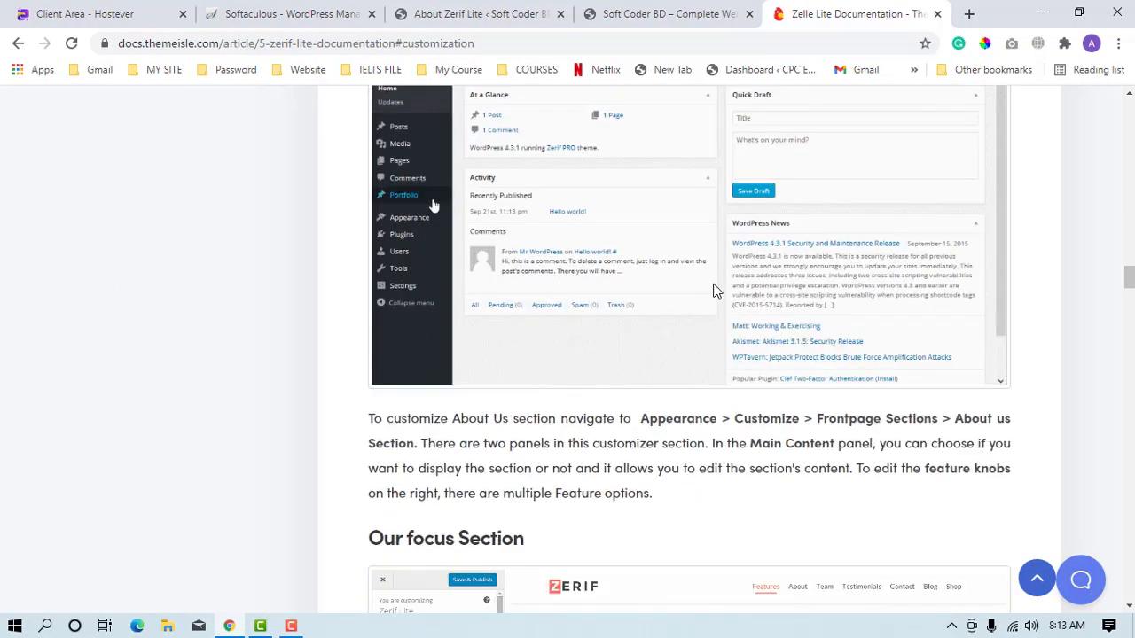
pyautogui.scroll(-20, 714, 291)
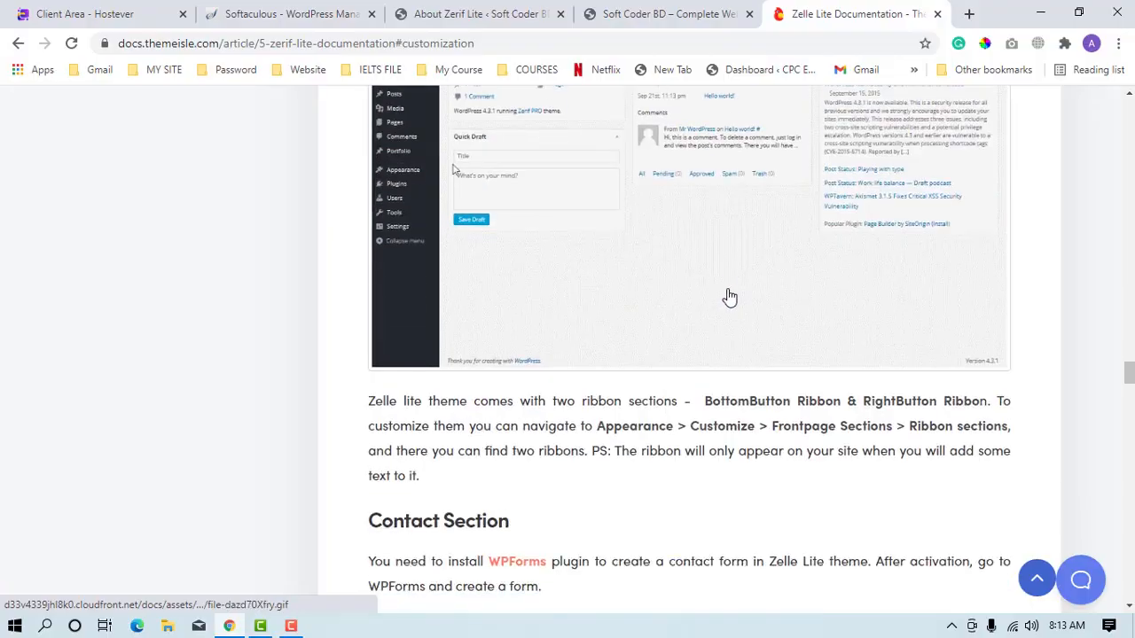
pyautogui.scroll(-15, 729, 297)
pyautogui.scroll(-10, 729, 284)
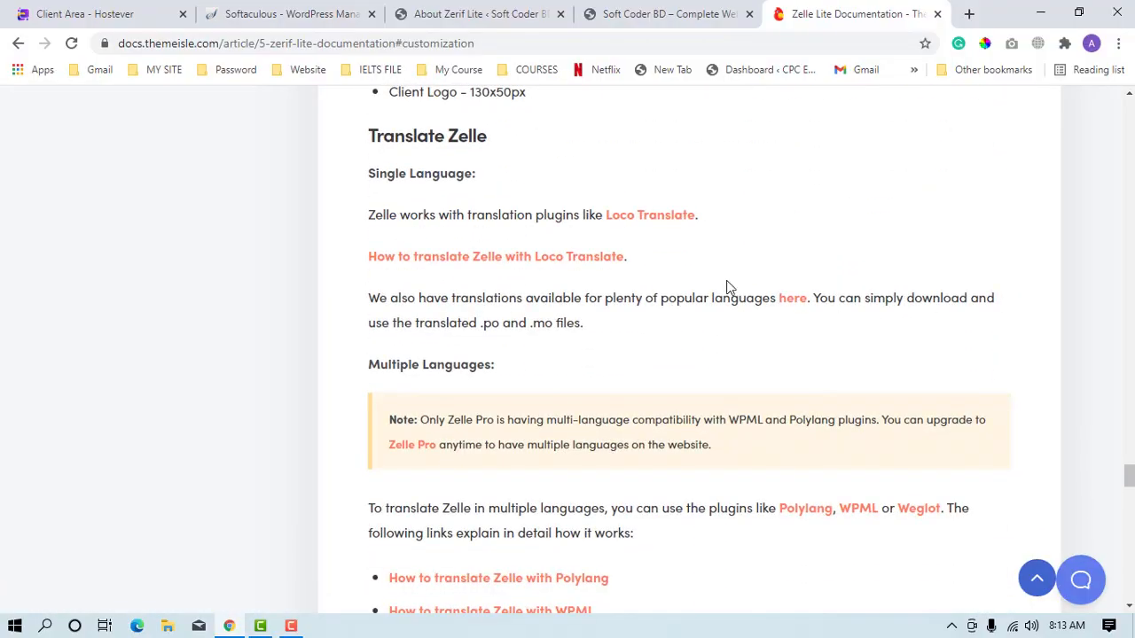
pyautogui.scroll(-5, 723, 286)
pyautogui.scroll(-20, 718, 285)
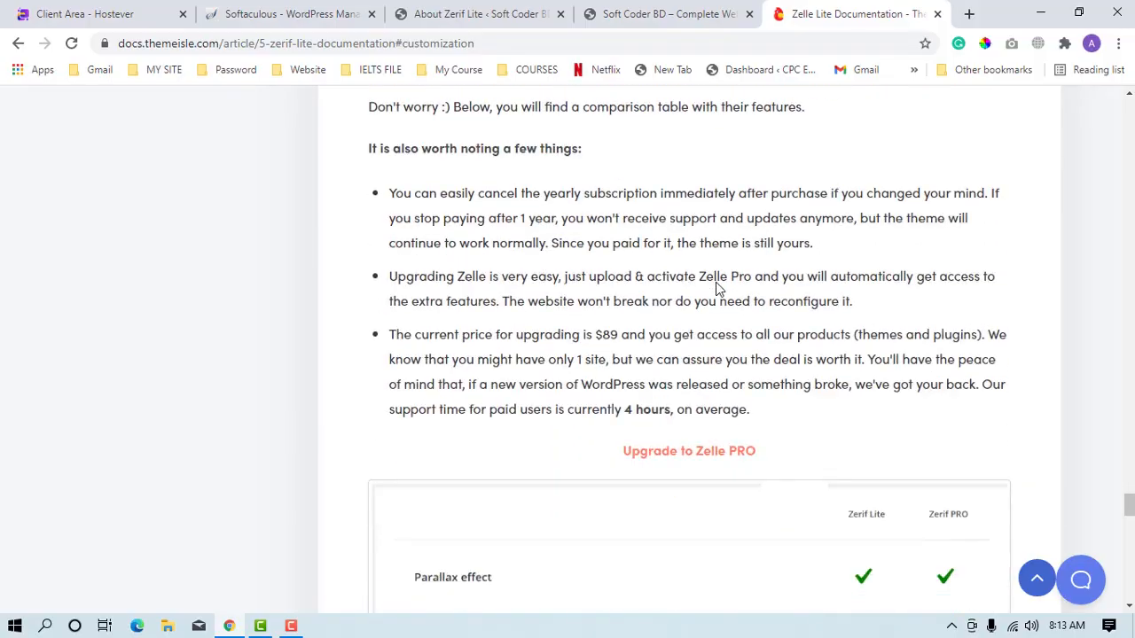
pyautogui.scroll(-4, 684, 284)
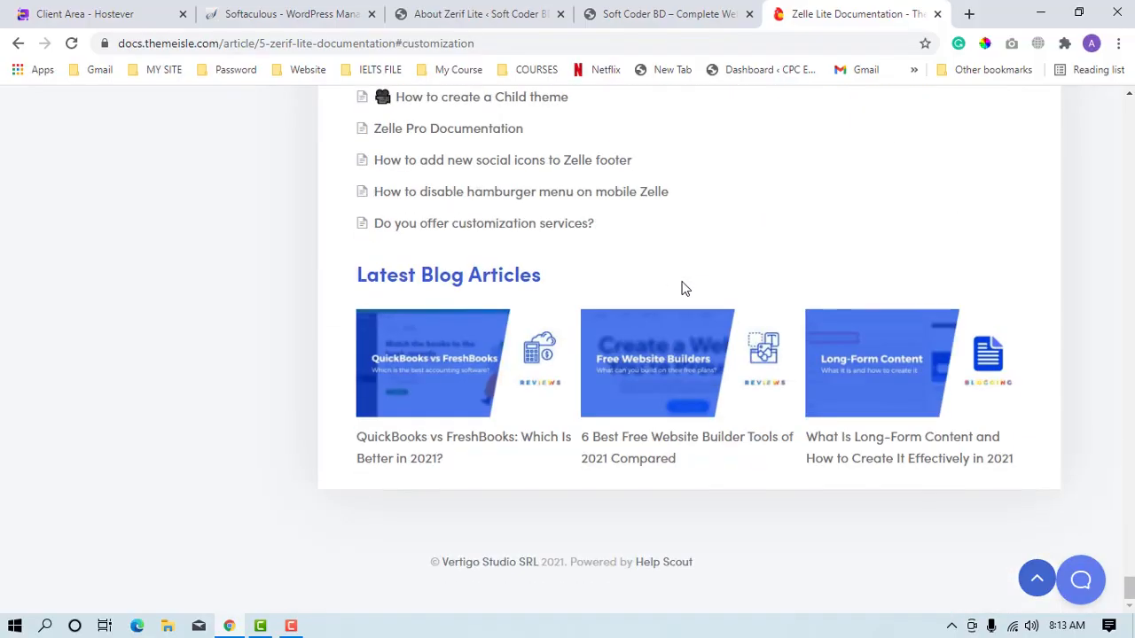
pyautogui.scroll(1, 611, 274)
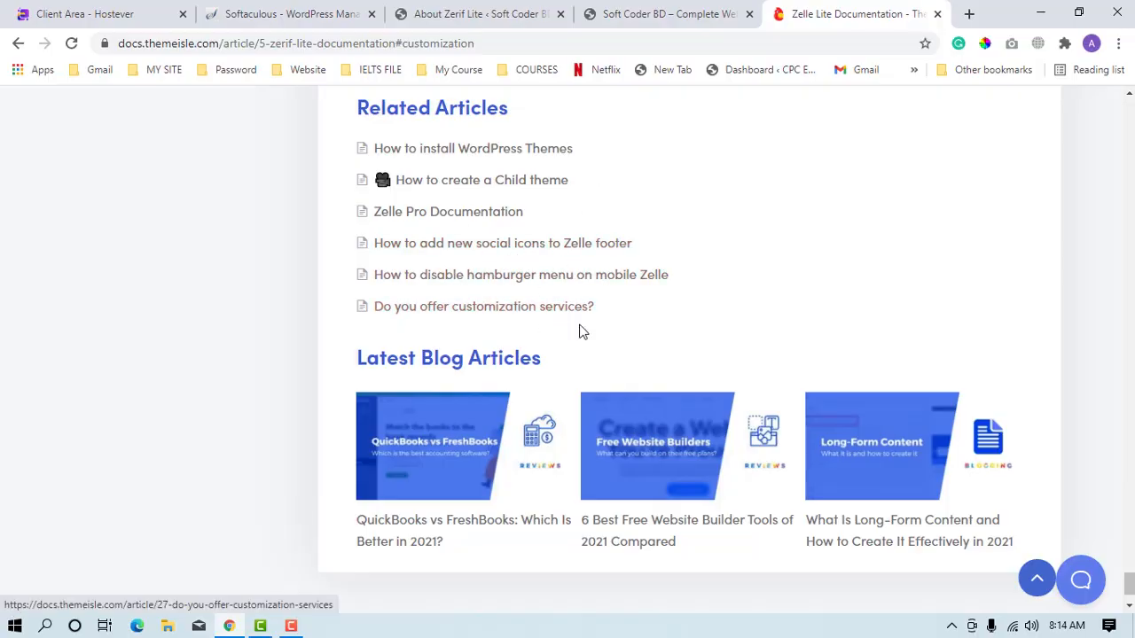
pyautogui.scroll(-2, 580, 342)
pyautogui.scroll(4, 325, 144)
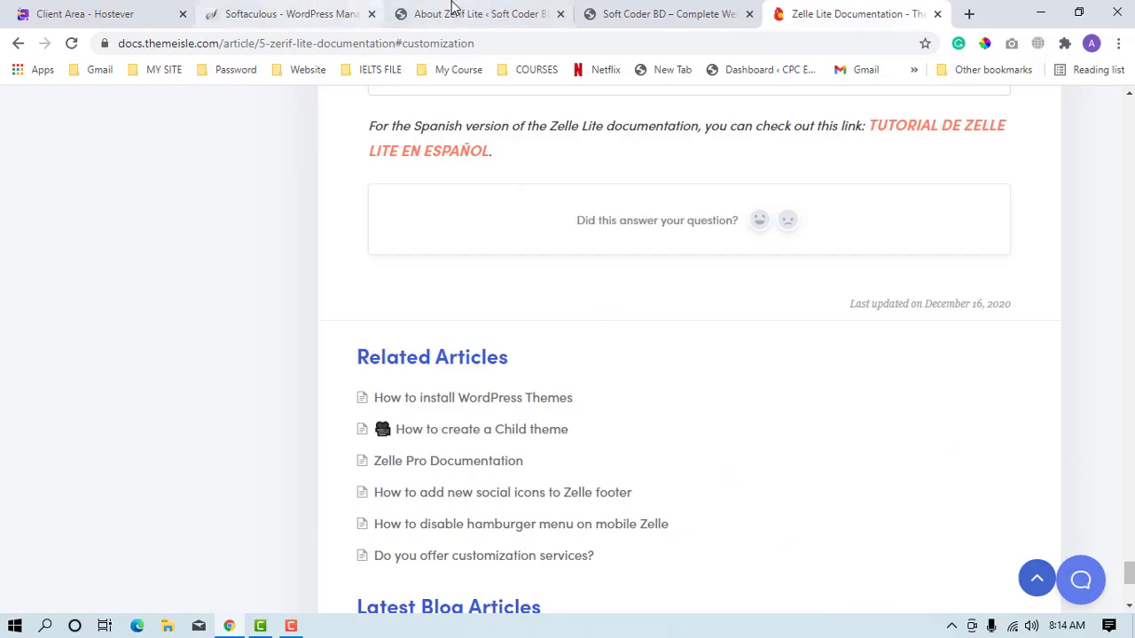
pyautogui.click(449, 8)
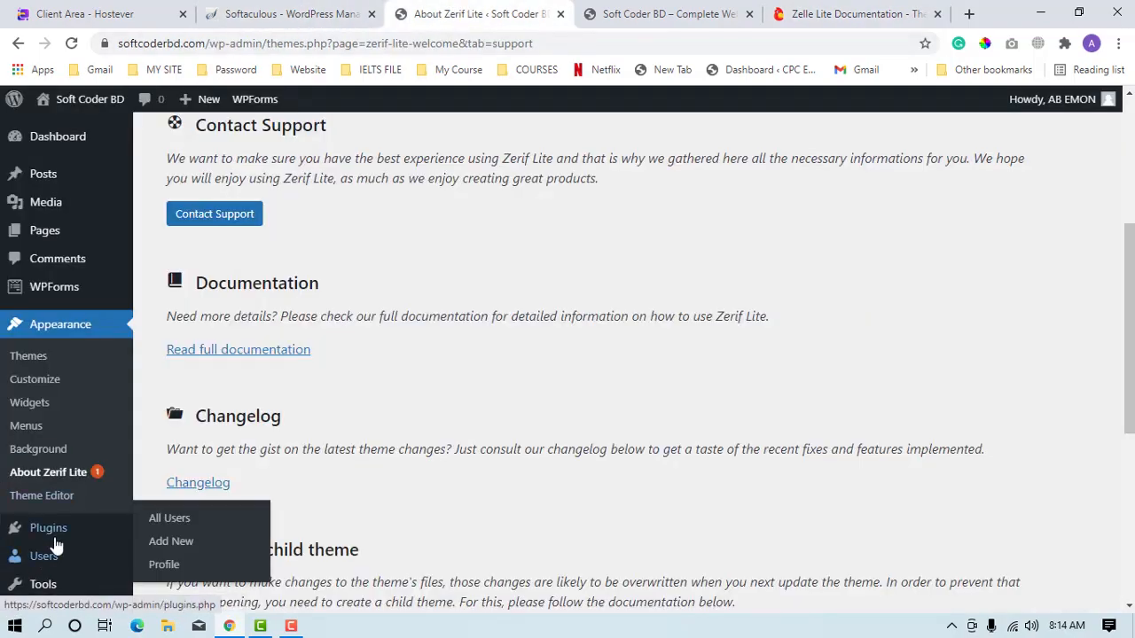
# Reload the Zerif Lite support page, skim it, and open Orbit Fox General Options
pyautogui.scroll(4, 156, 474)
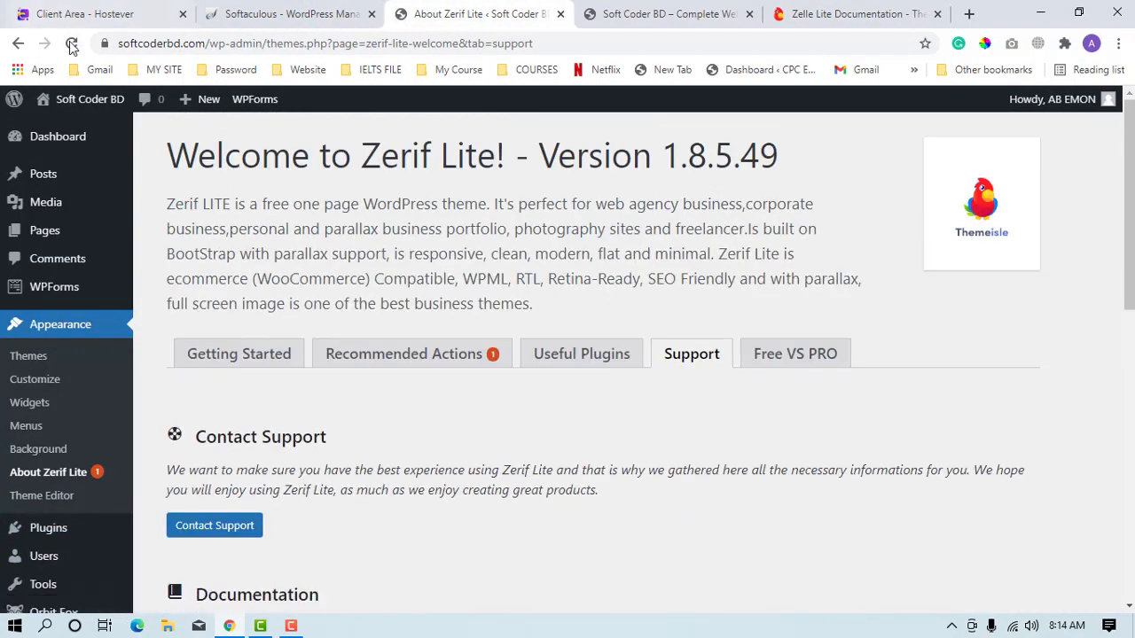
pyautogui.click(71, 43)
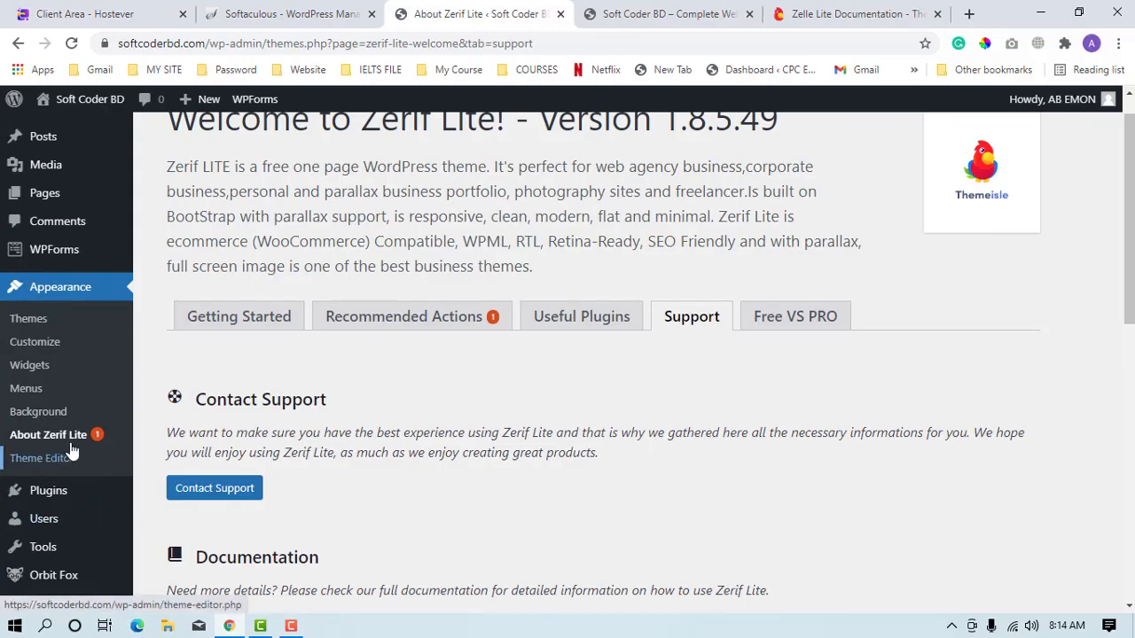
pyautogui.scroll(-3, 345, 408)
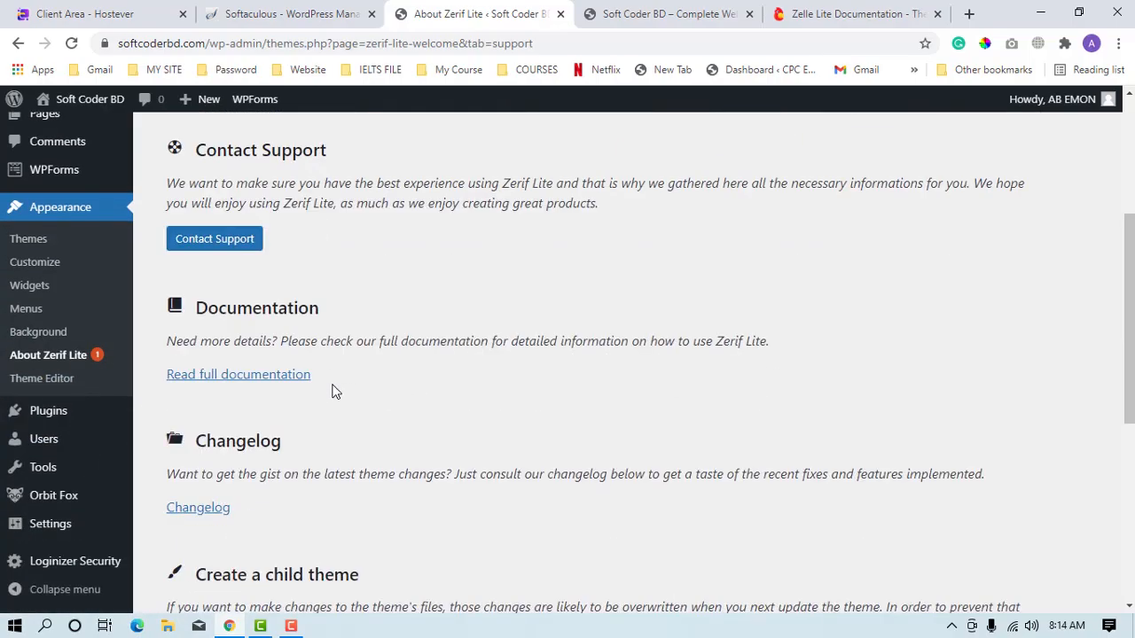
pyautogui.scroll(1, 244, 404)
pyautogui.scroll(-2, 154, 482)
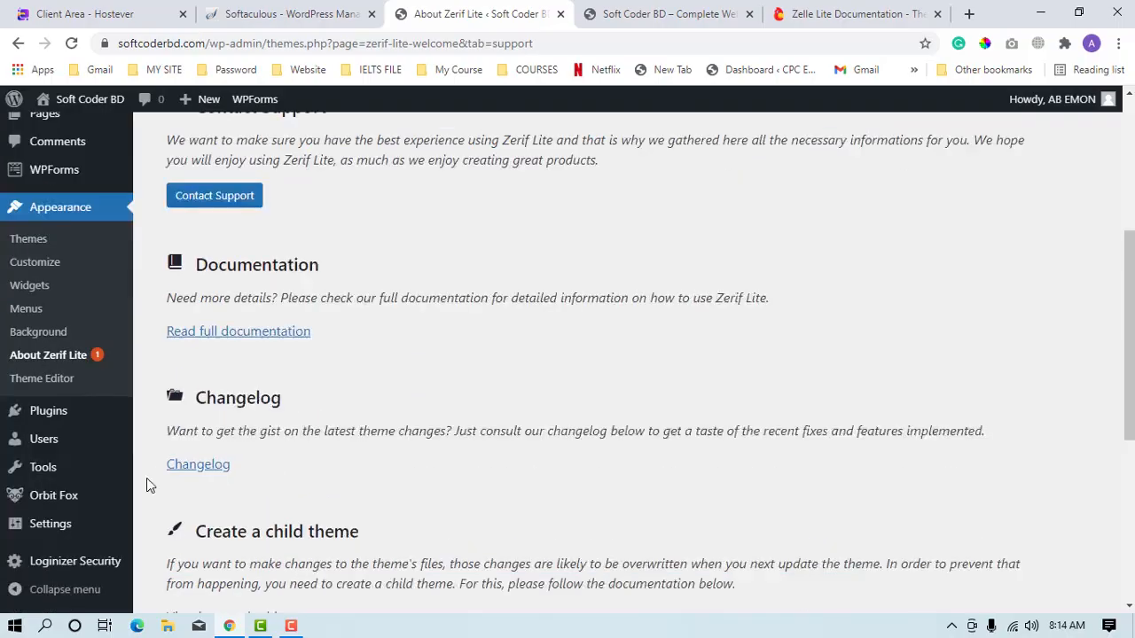
pyautogui.click(55, 499)
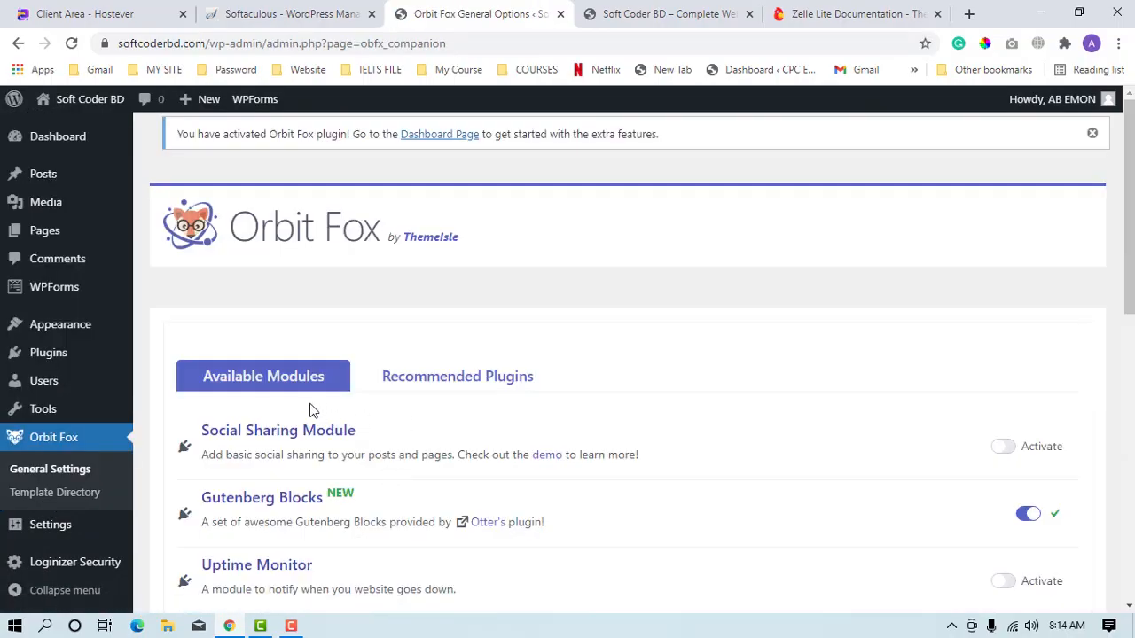
# Review Orbit Fox's Available Modules list and select the activation notice text
pyautogui.scroll(-5, 500, 408)
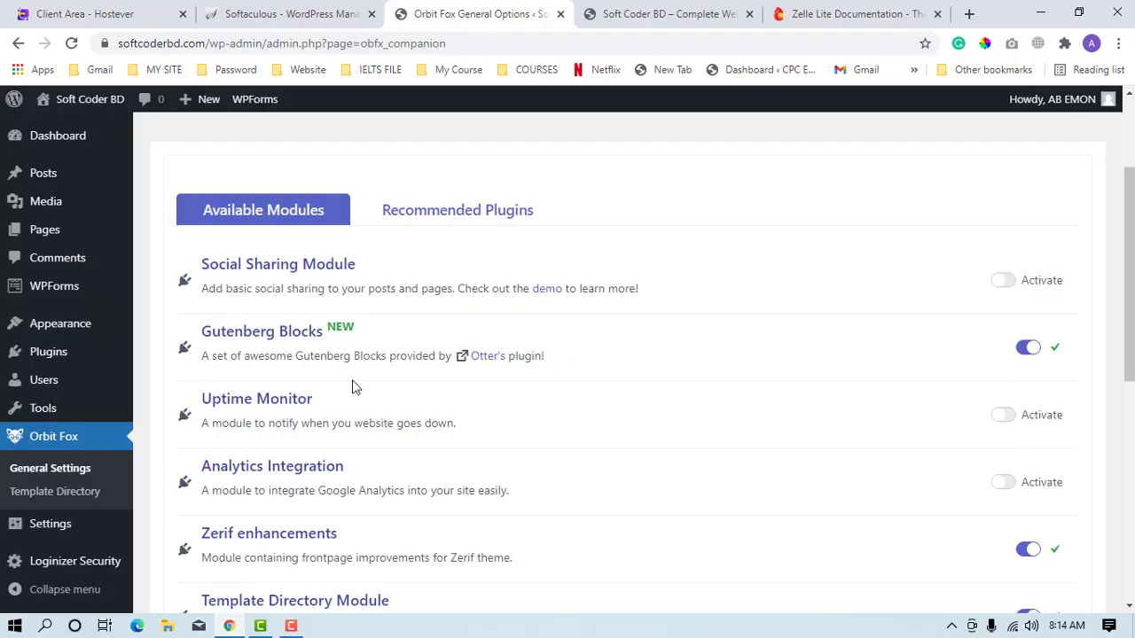
pyautogui.scroll(-3, 403, 390)
pyautogui.scroll(7, 1097, 426)
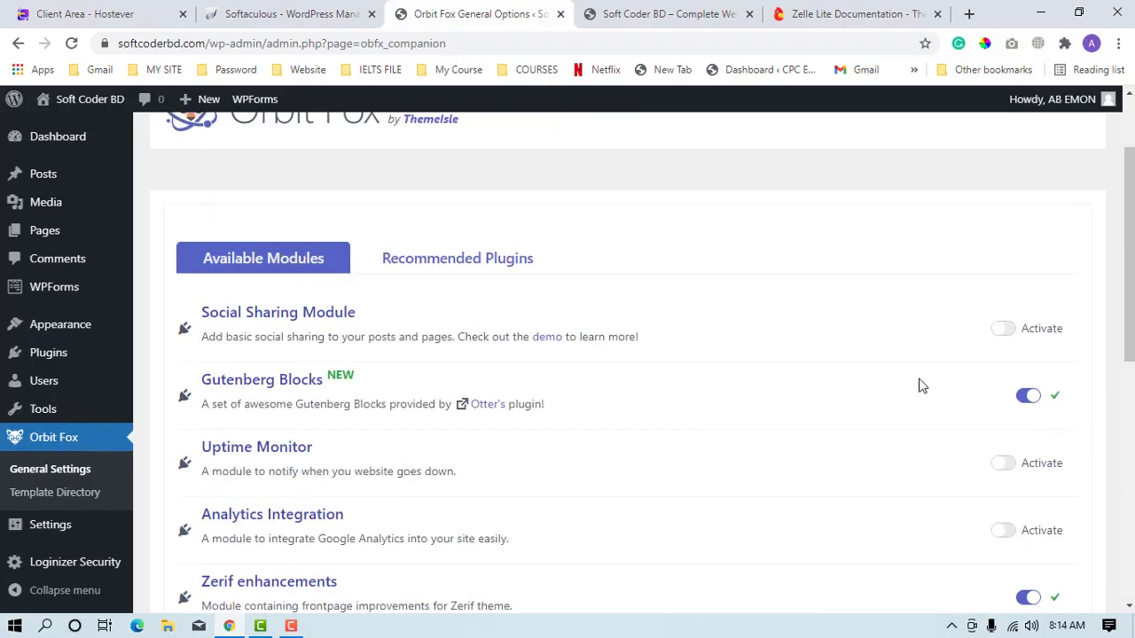
pyautogui.scroll(2, 598, 360)
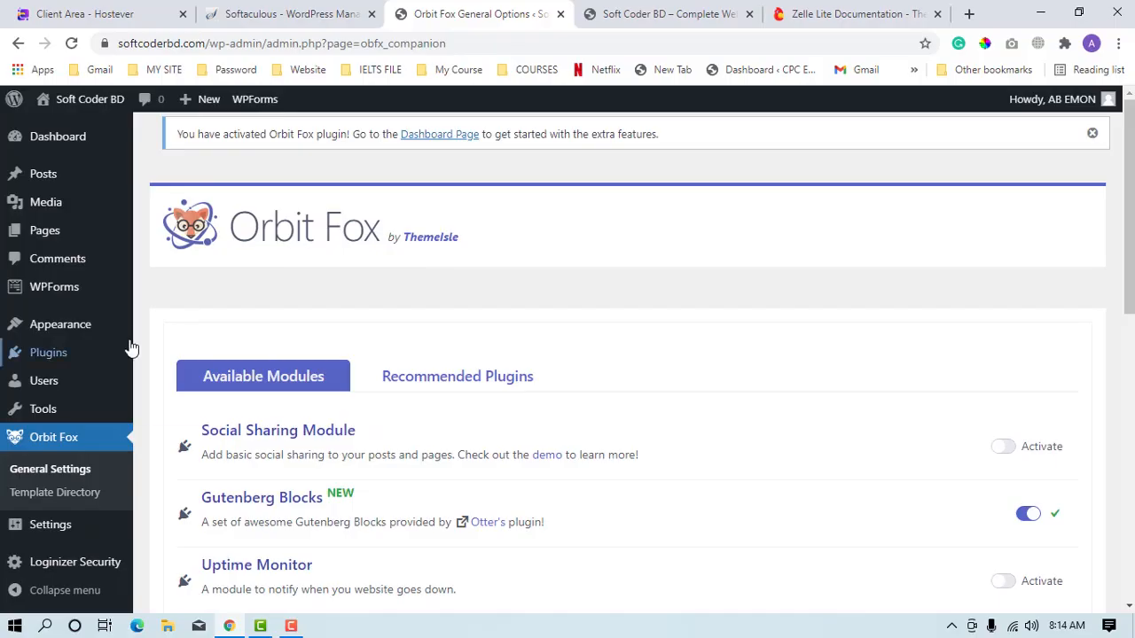
pyautogui.moveTo(197, 134); pyautogui.dragTo(547, 164)
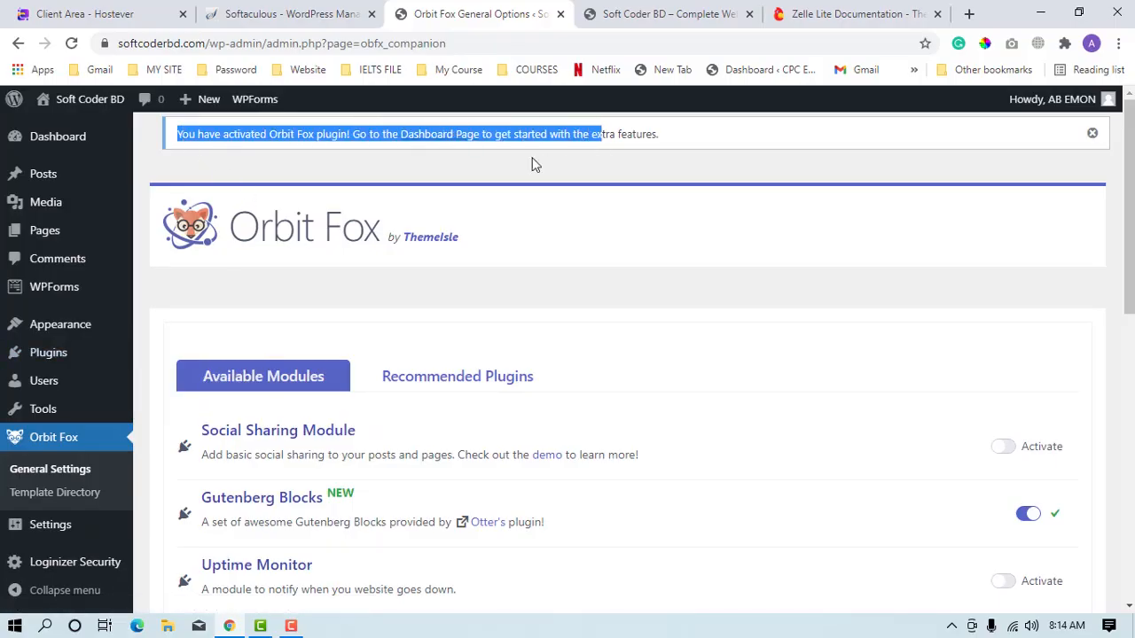
pyautogui.moveTo(102, 145)
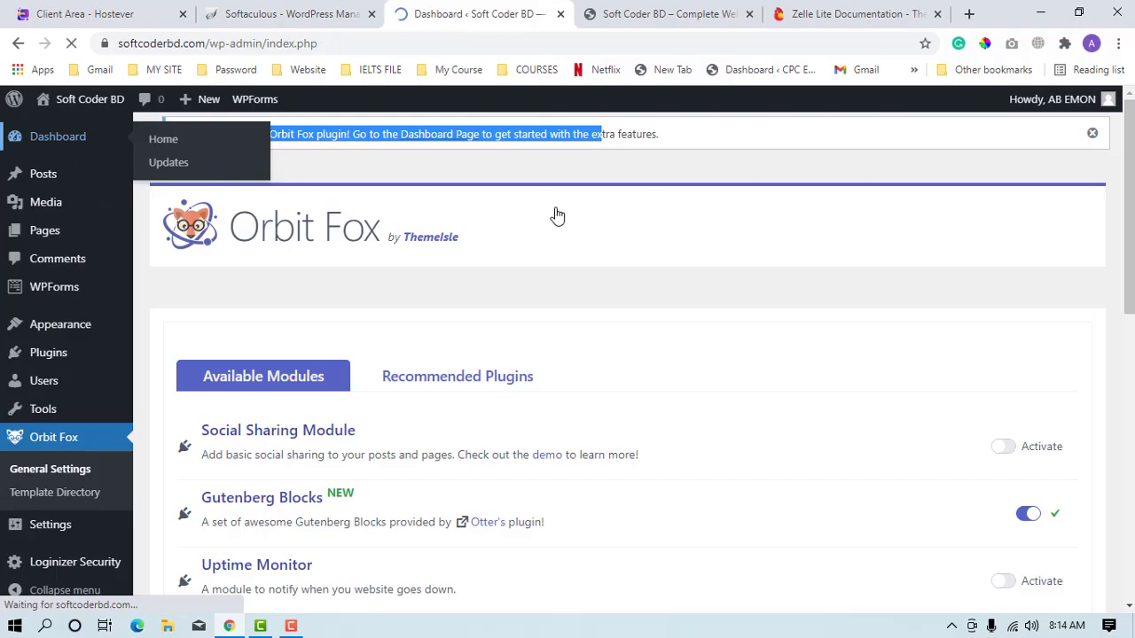
pyautogui.scroll(-3, 205, 364)
pyautogui.scroll(3, 205, 365)
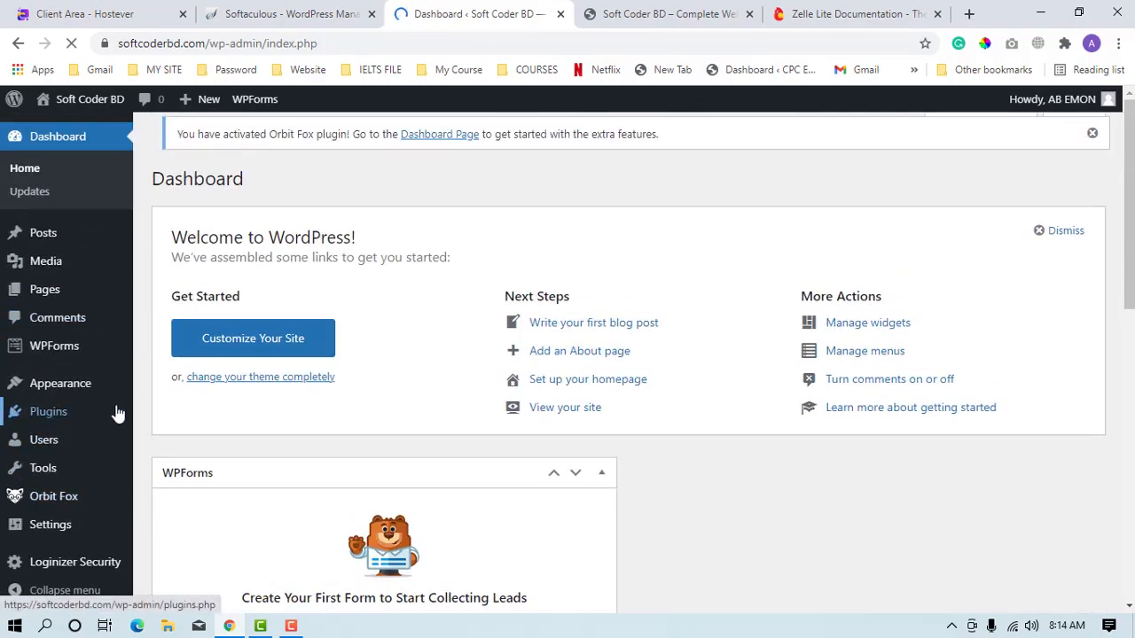
# Open Installed Plugins and scroll through the six plugins, four of them active
pyautogui.moveTo(55, 415)
pyautogui.click(174, 411)
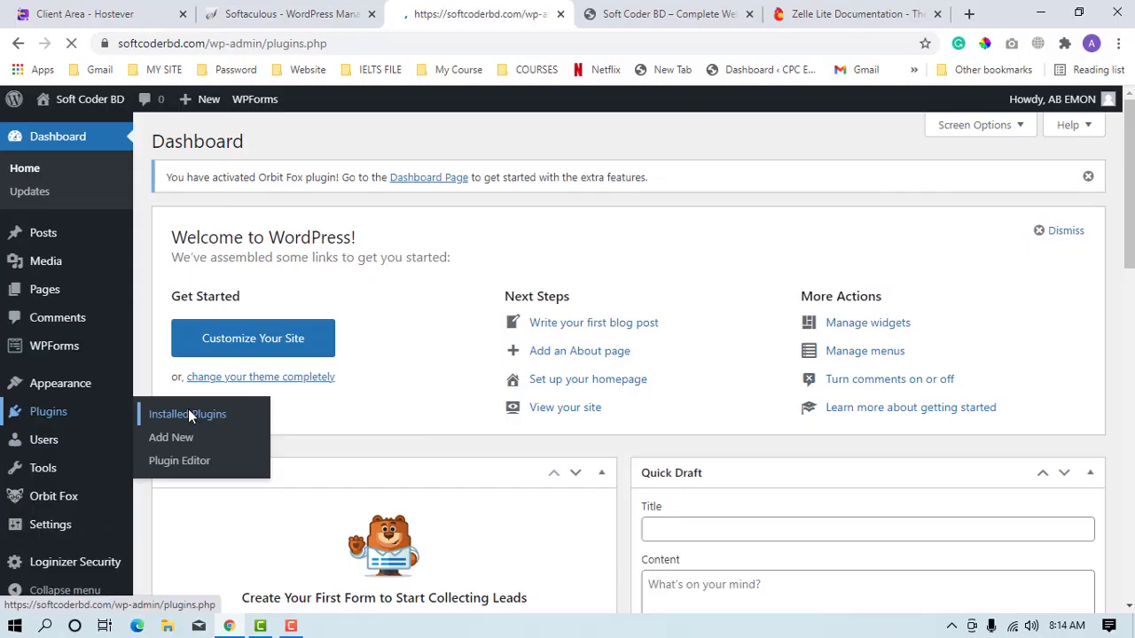
pyautogui.scroll(-3, 499, 325)
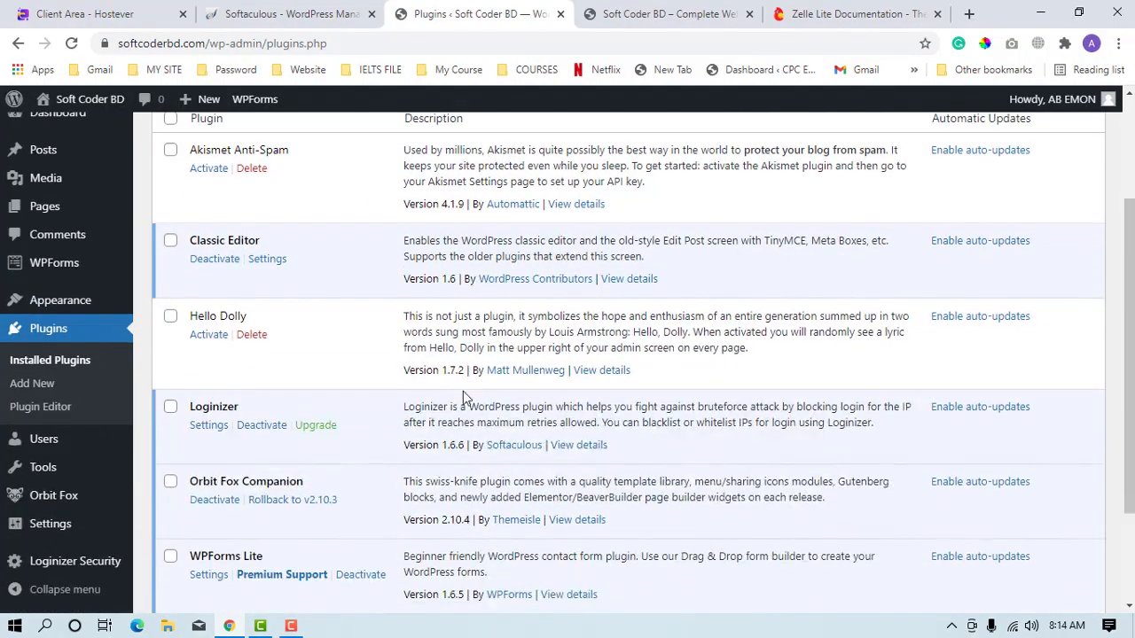
pyautogui.scroll(-1, 433, 476)
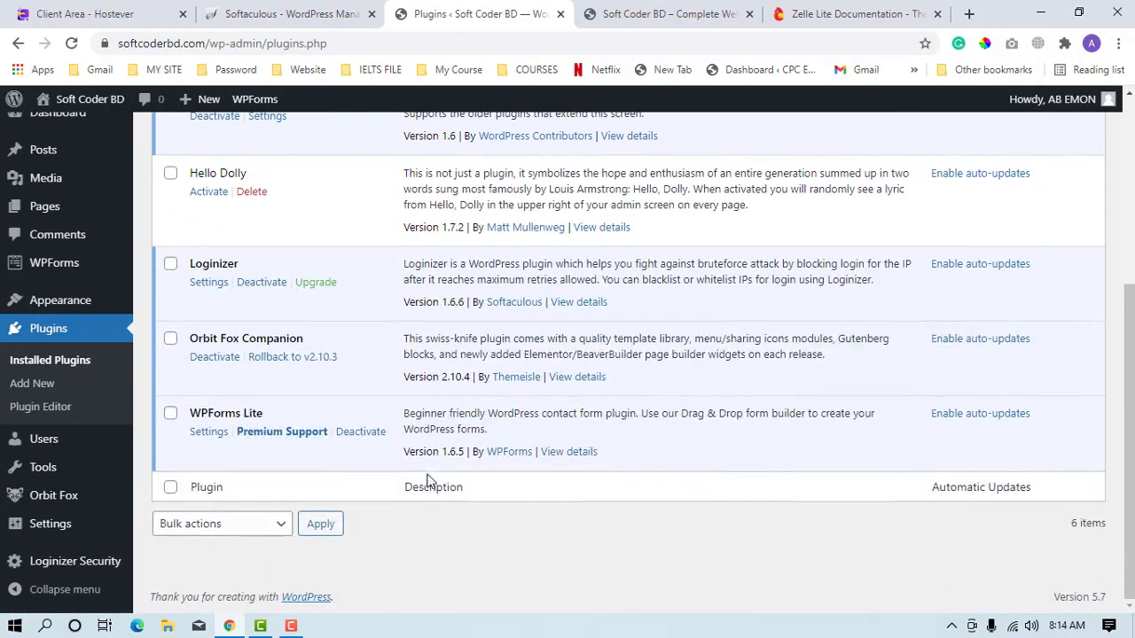
pyautogui.scroll(2, 306, 359)
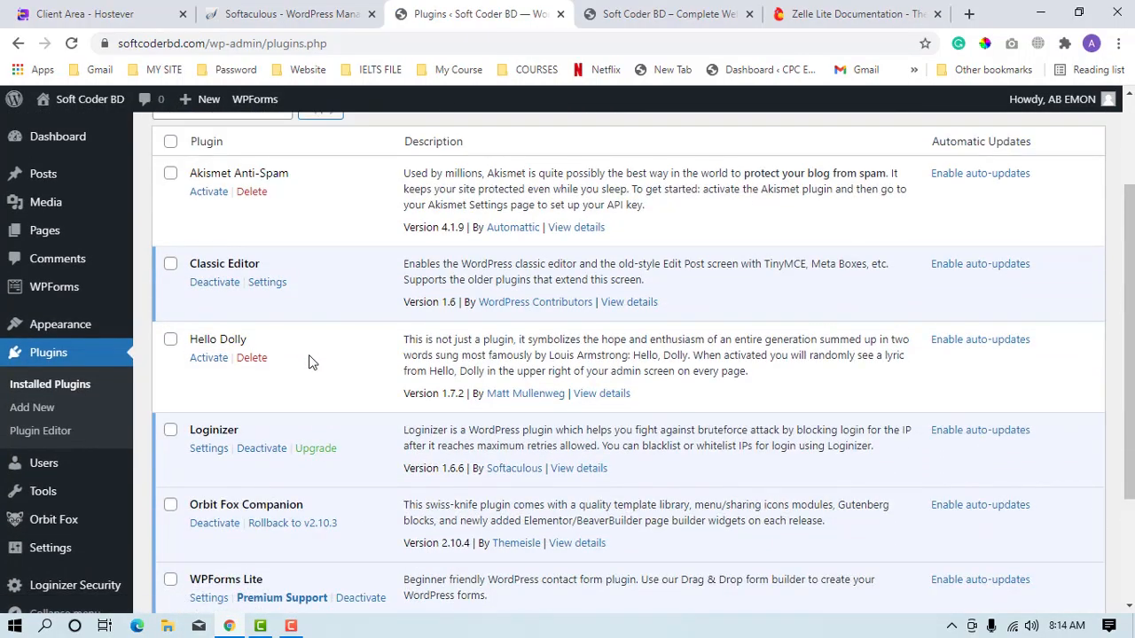
pyautogui.scroll(1, 309, 362)
pyautogui.scroll(2, 310, 362)
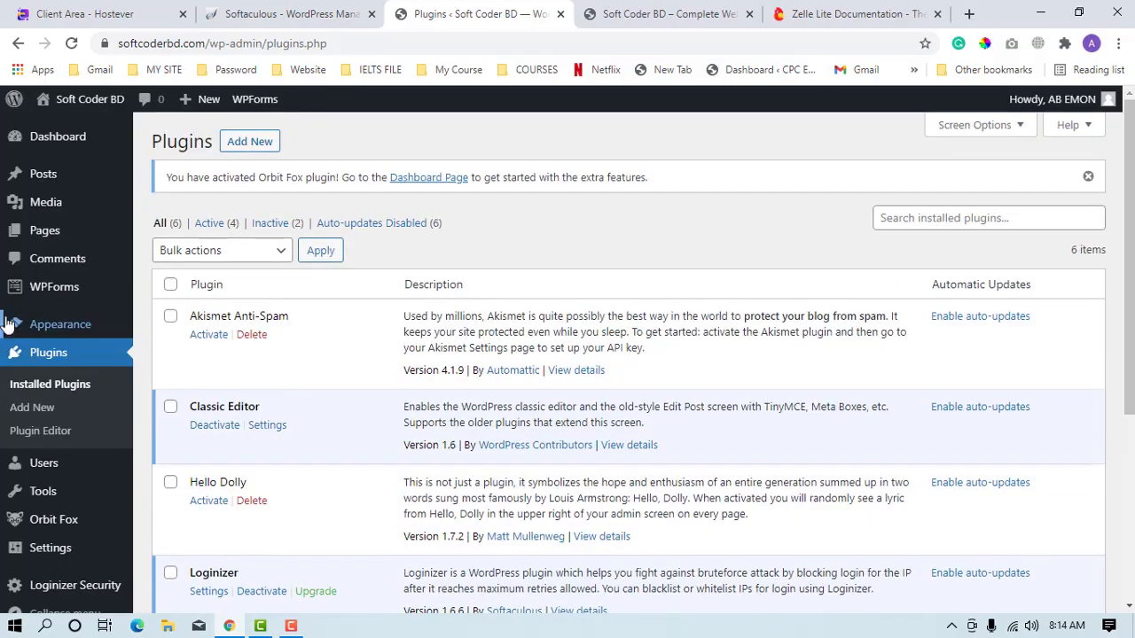
# Look over the Orbit Fox Companion 2.10.4, Loginizer and WPForms Lite entries, then return to the top
pyautogui.moveTo(58, 327)
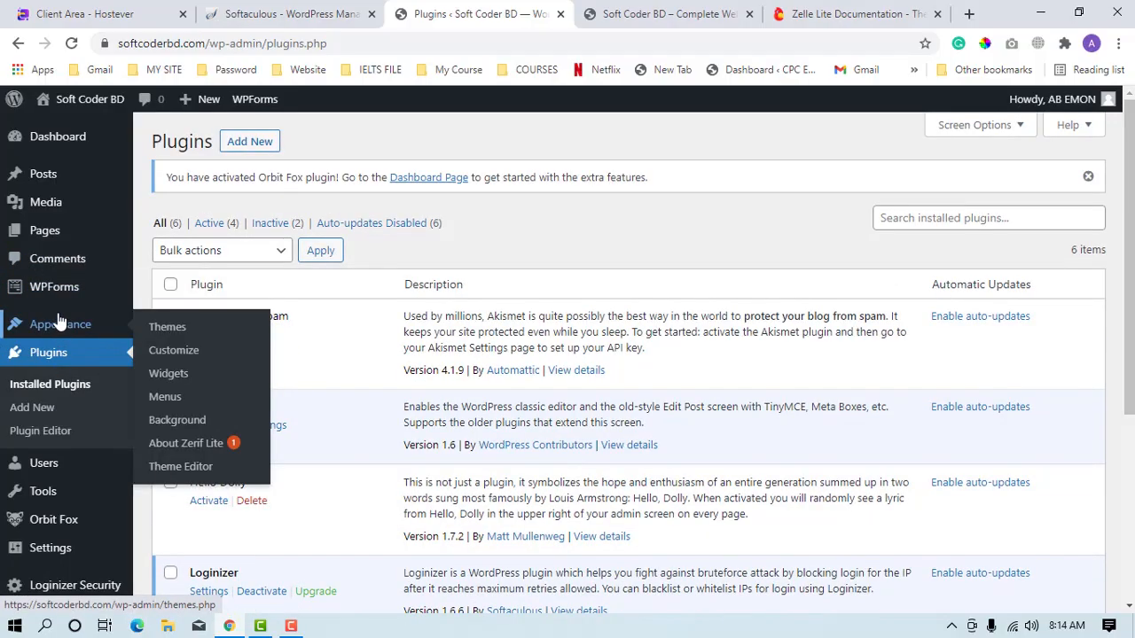
pyautogui.moveTo(64, 297)
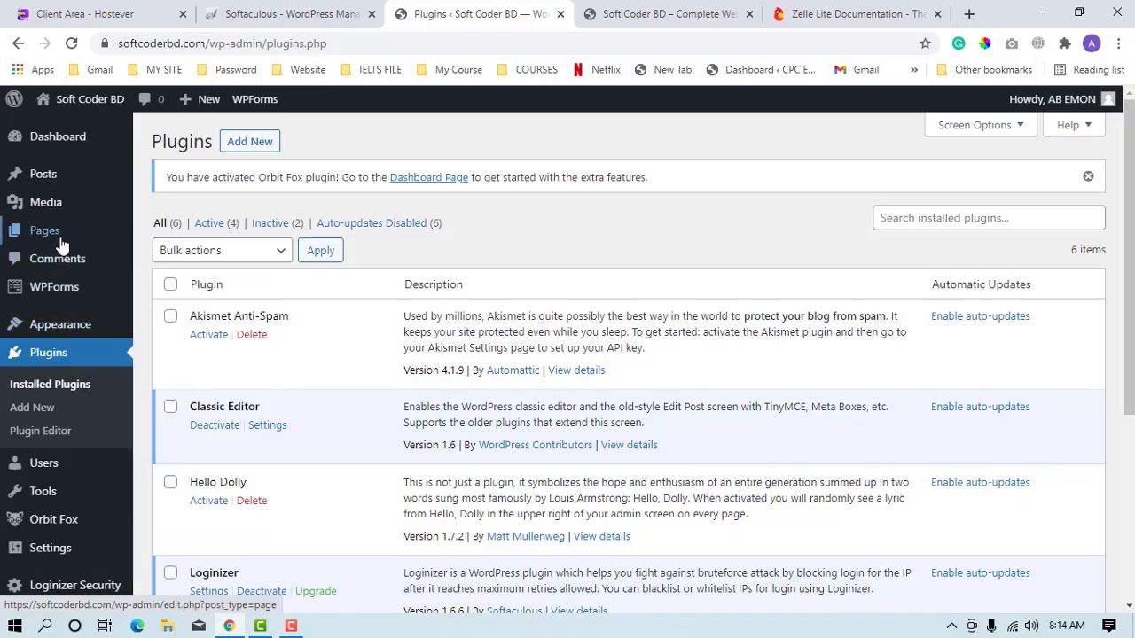
pyautogui.moveTo(62, 209)
pyautogui.moveTo(54, 186)
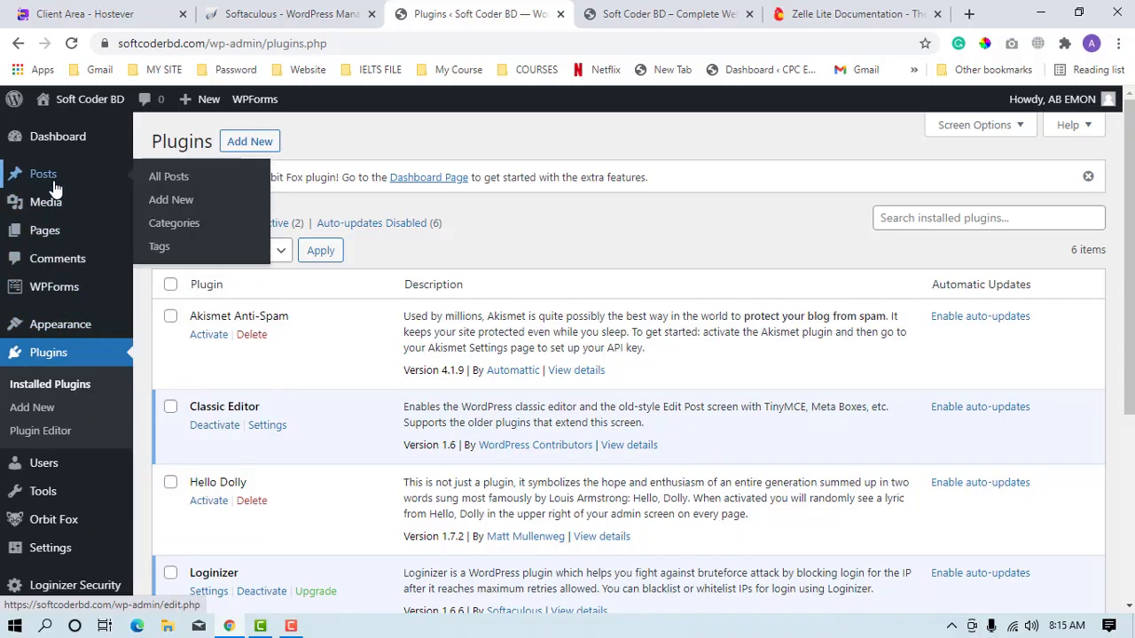
pyautogui.scroll(-4, 76, 373)
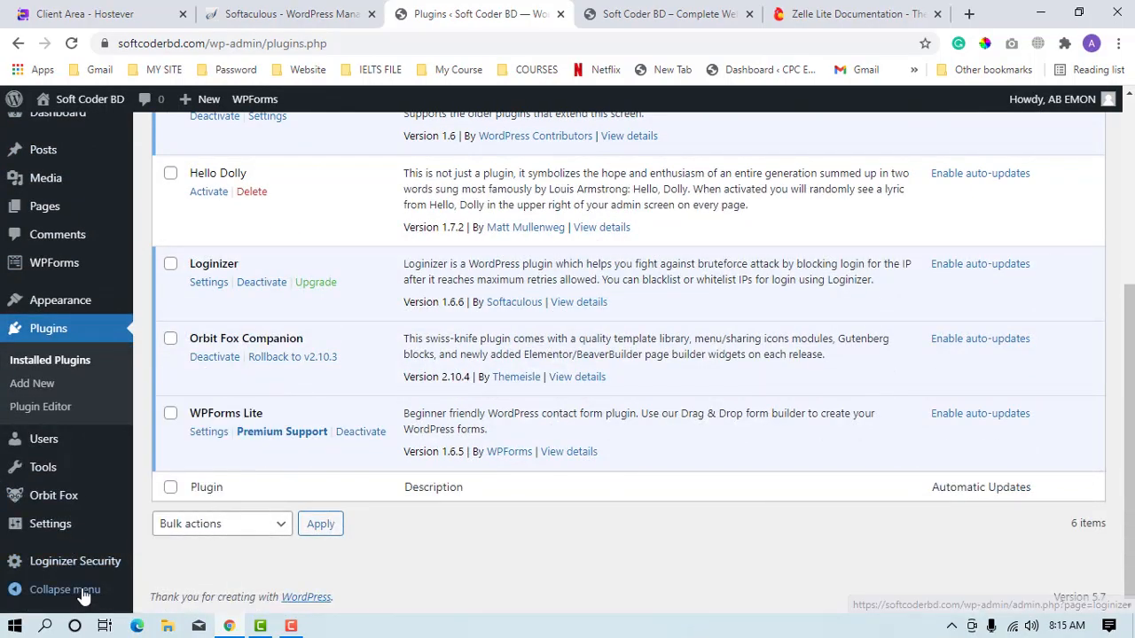
pyautogui.moveTo(83, 519)
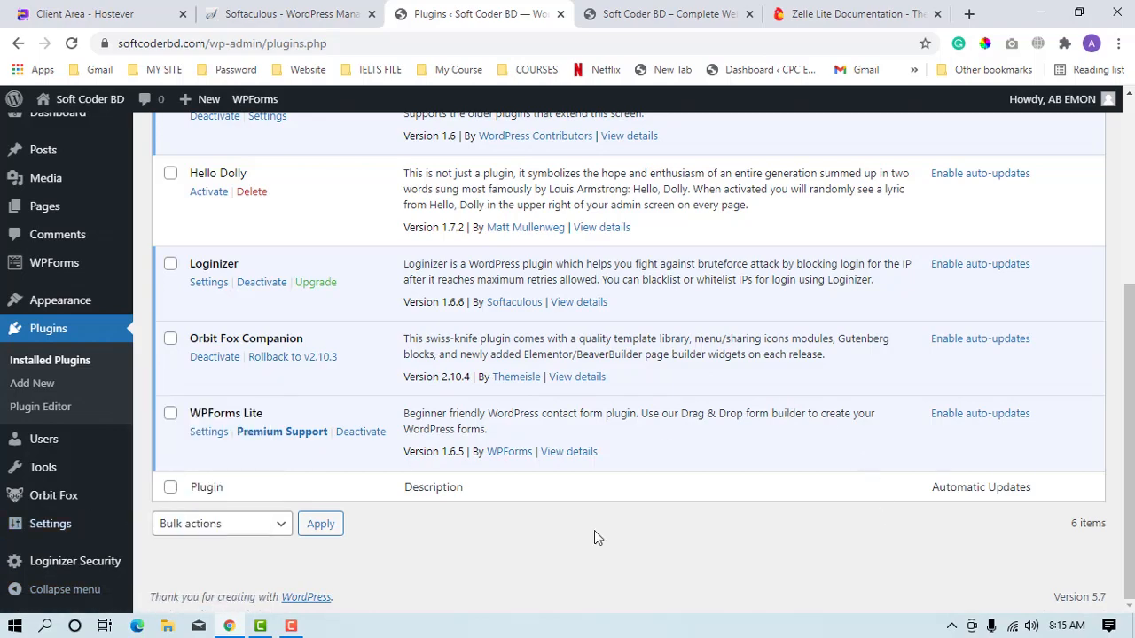
pyautogui.scroll(4, 572, 610)
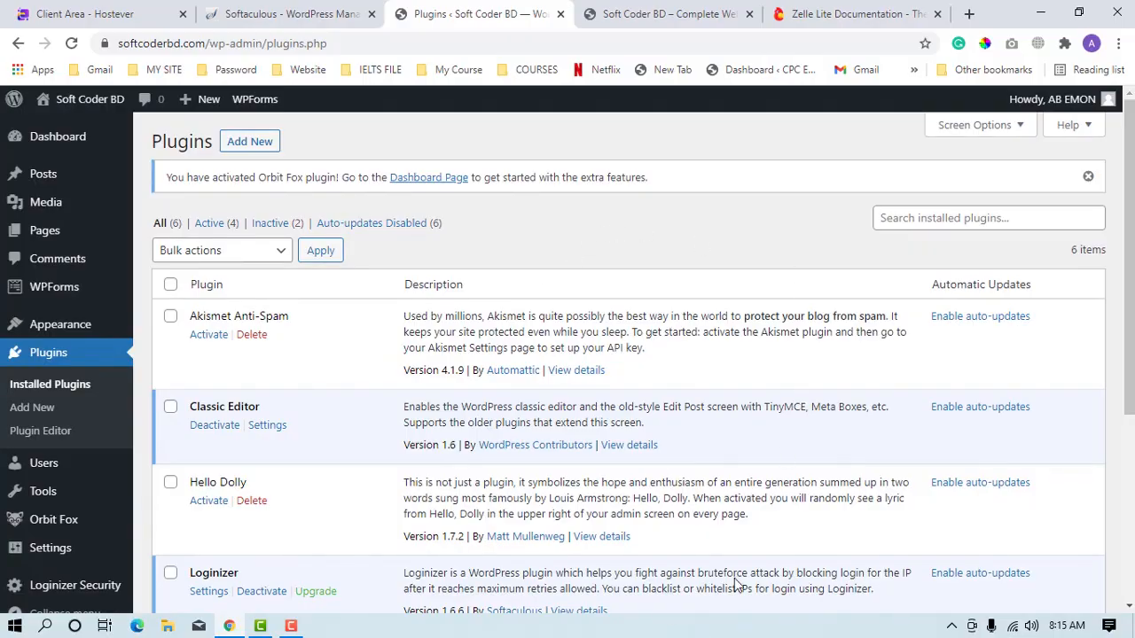
pyautogui.click(291, 626)
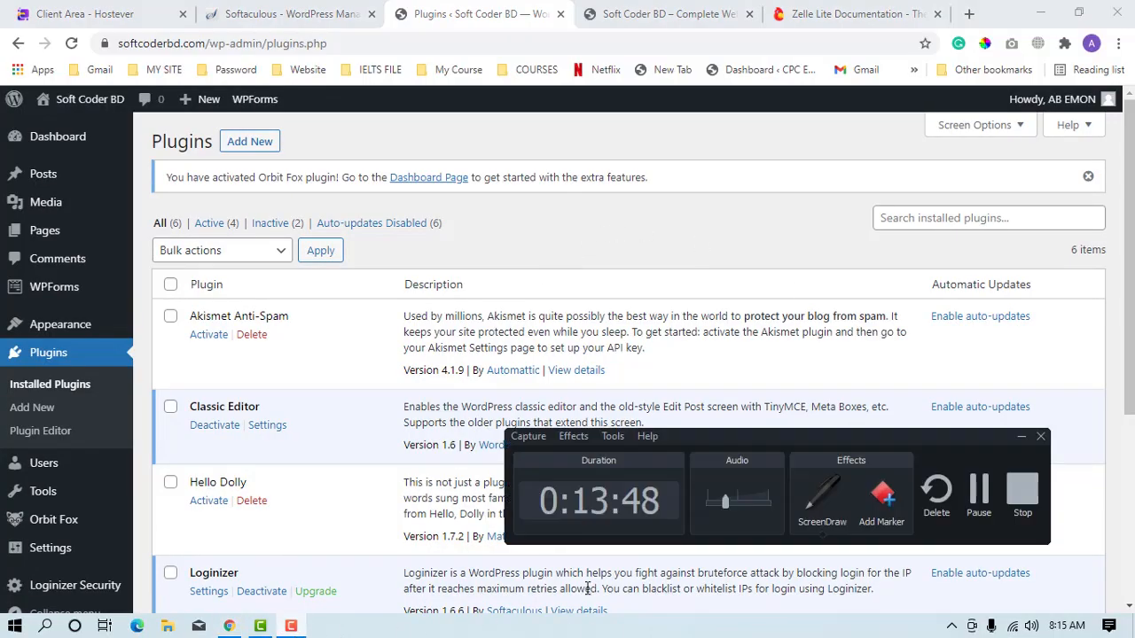